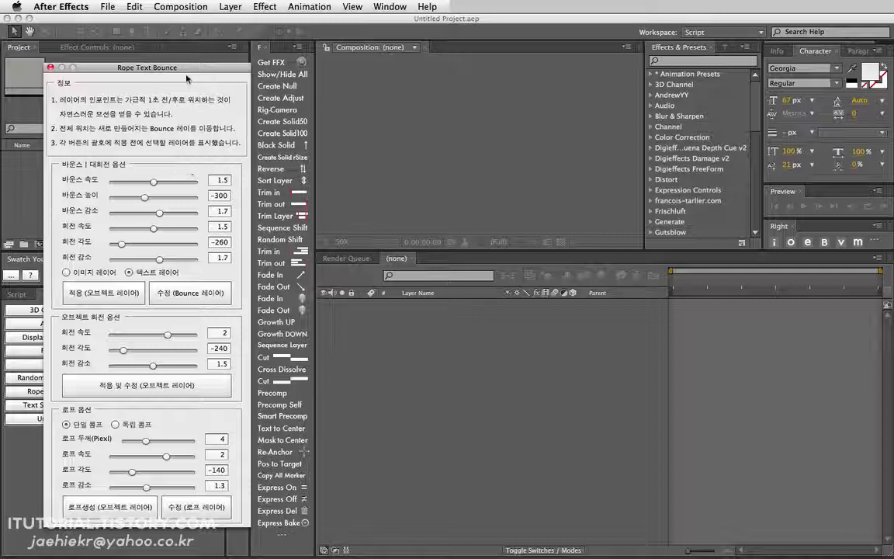
Close the Rope Text Bounce script window.
drag(186, 68, 212, 65)
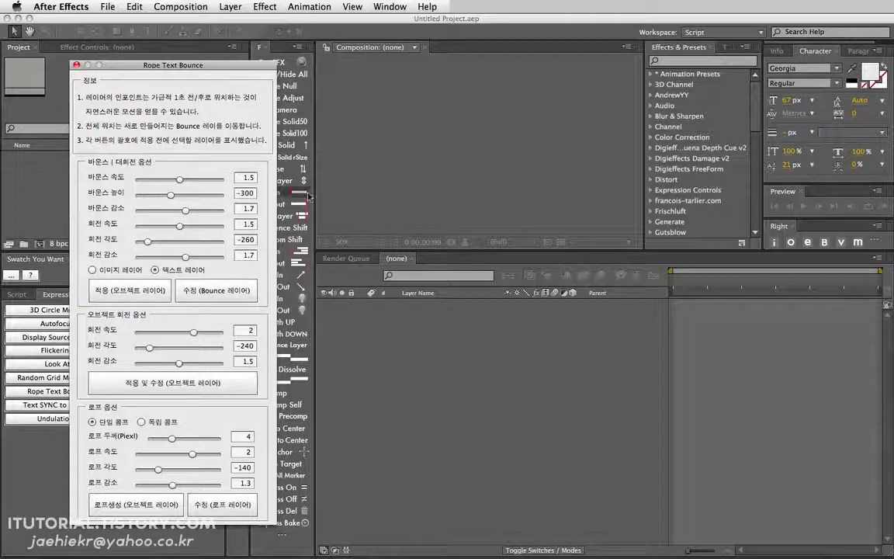
drag(195, 65, 189, 61)
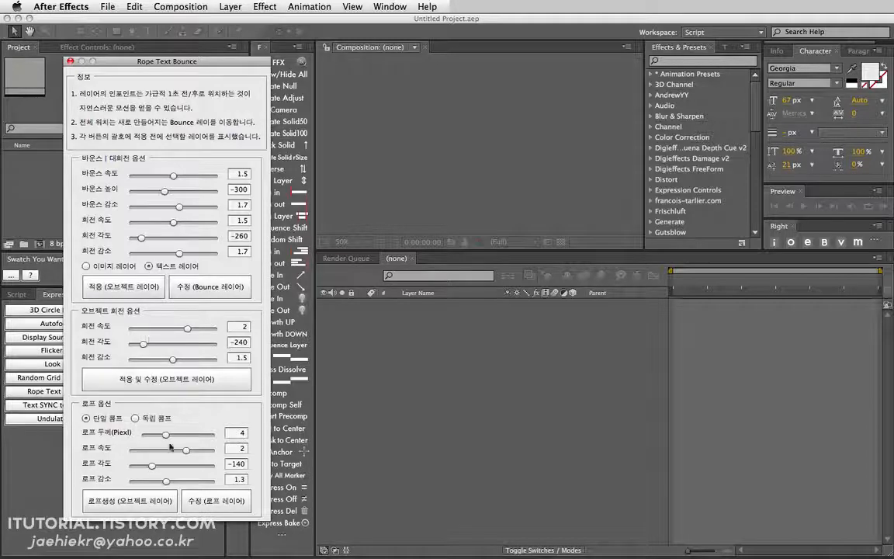
click(70, 60)
Import itutorial.psd as Composition - Retain Layer Sizes with editable layer styles, and open the itutorial composition.
double_click(121, 190)
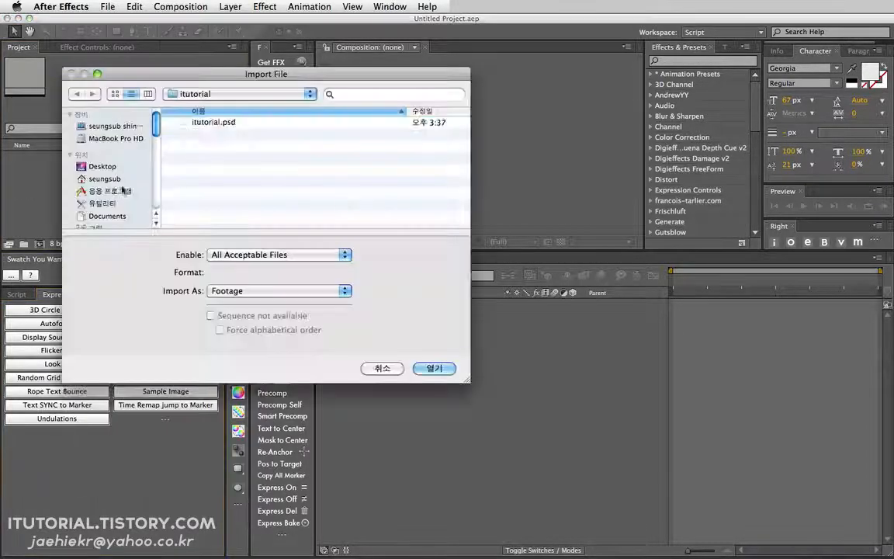
click(233, 123)
click(420, 371)
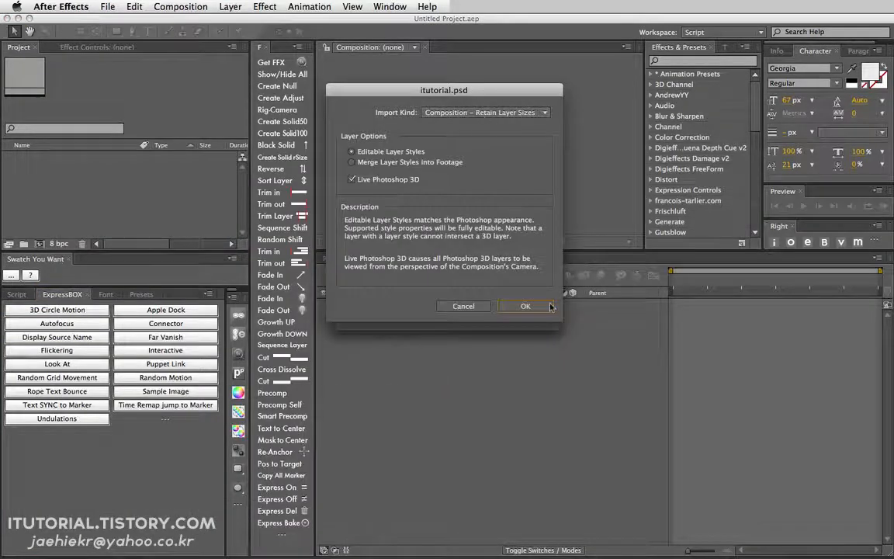
click(526, 306)
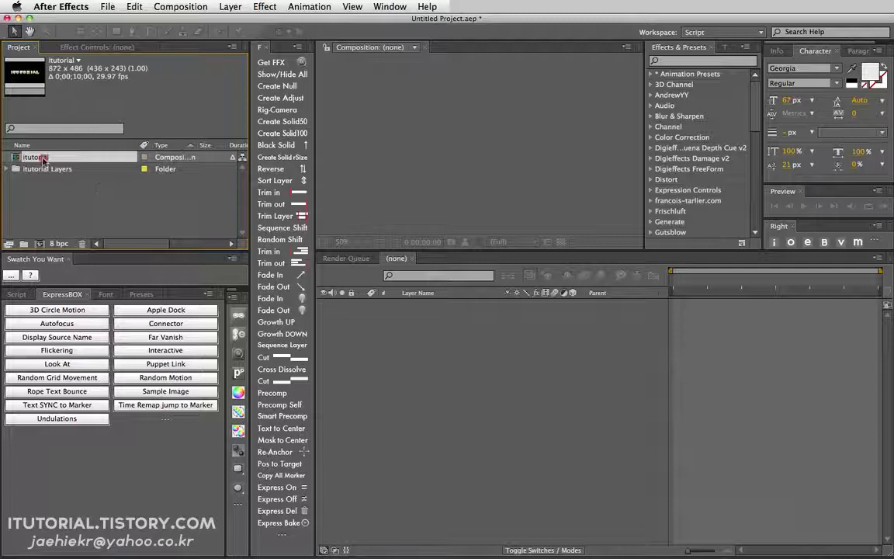
double_click(35, 158)
Examine which letter each layer holds by selecting layers T1 to L individually and a few in combination.
click(417, 314)
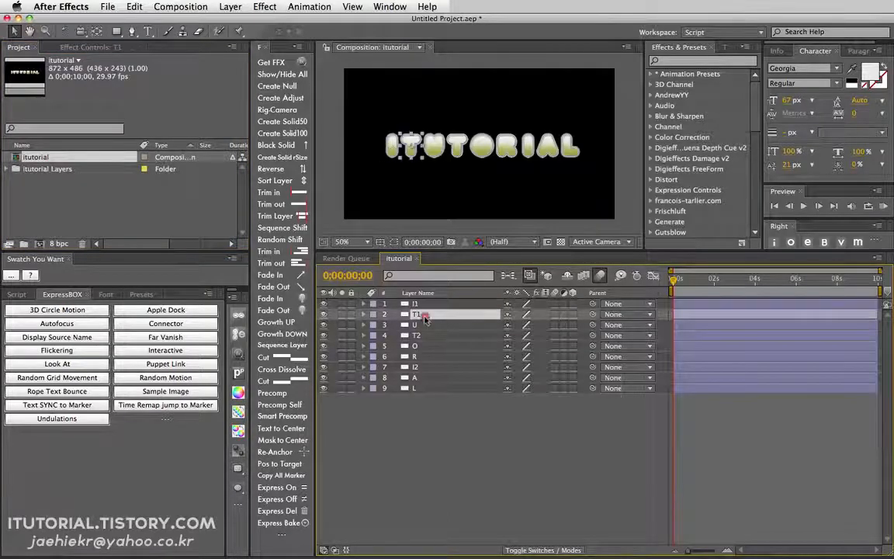
click(423, 324)
click(422, 336)
click(424, 346)
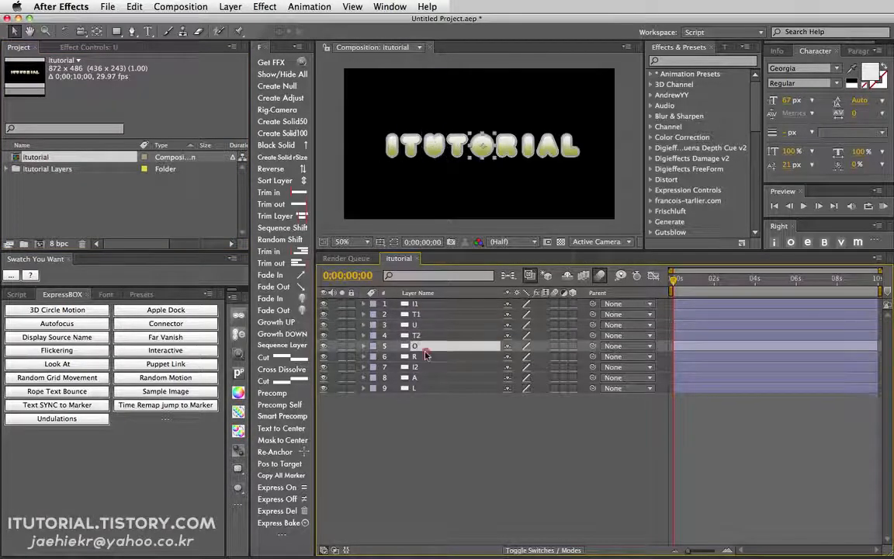
click(425, 357)
click(431, 367)
click(442, 378)
click(455, 387)
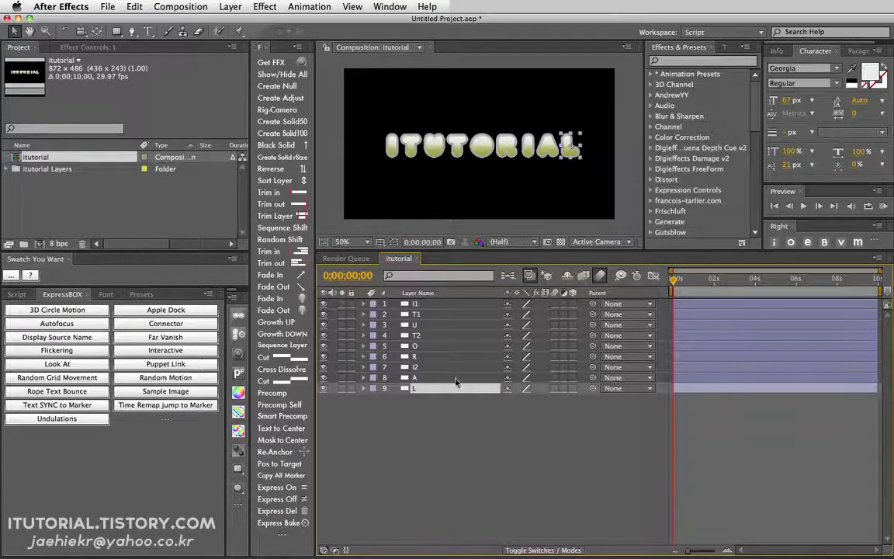
click(416, 315)
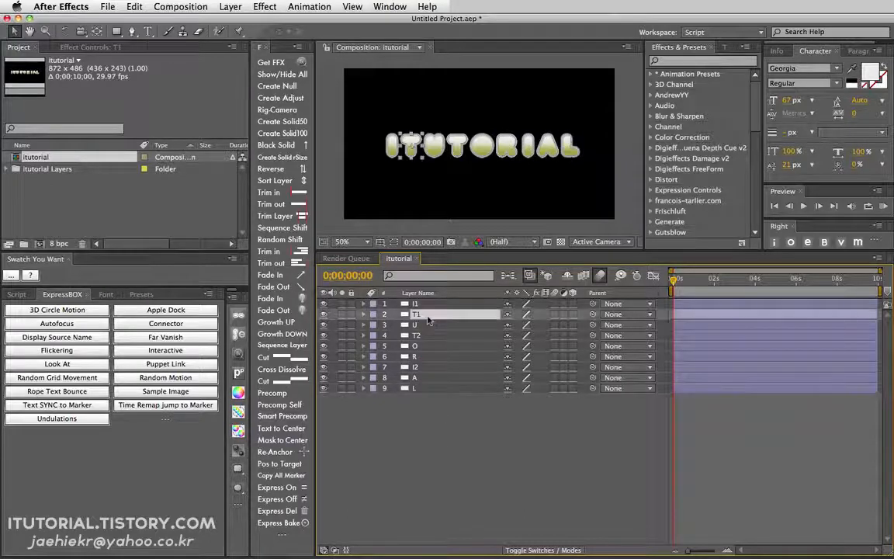
super+click(425, 346)
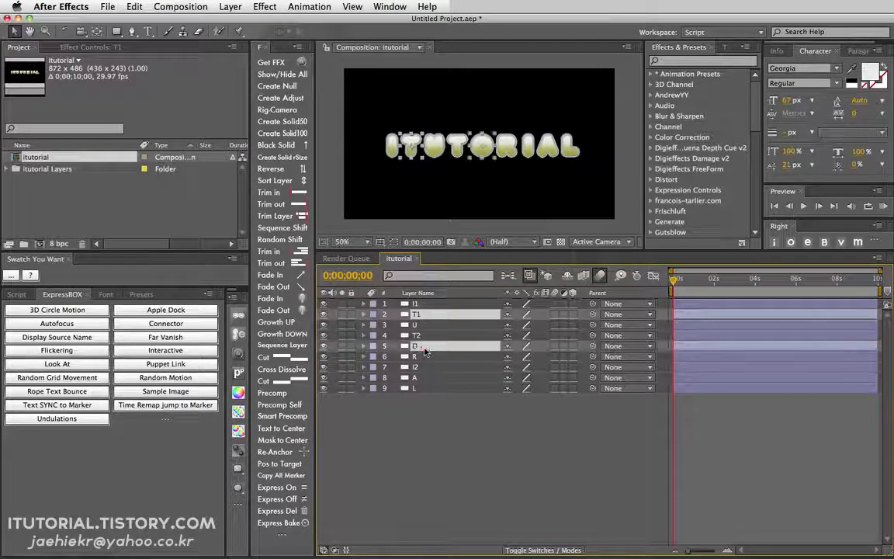
super+click(432, 367)
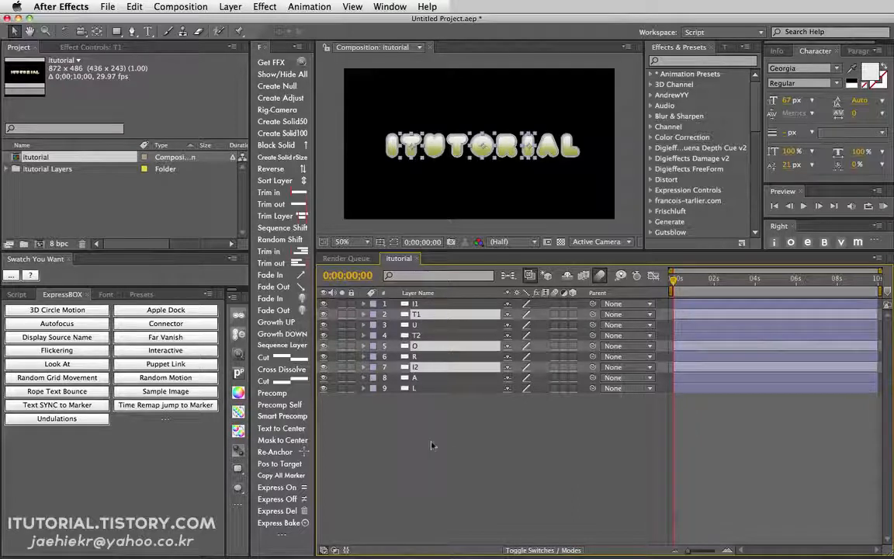
Select all nine letter layers, open the Rope Text Bounce script and set its bounce target to image layers (이미지 레이어).
drag(389, 432, 405, 301)
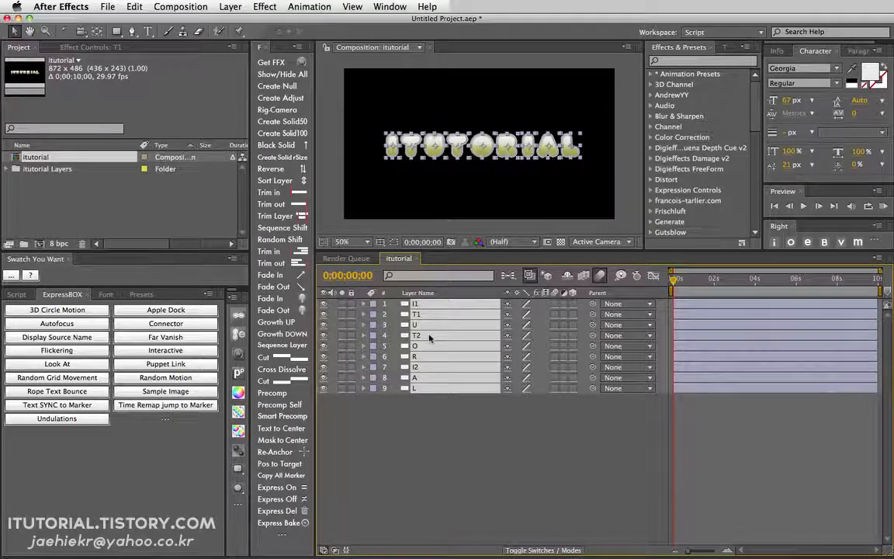
click(81, 392)
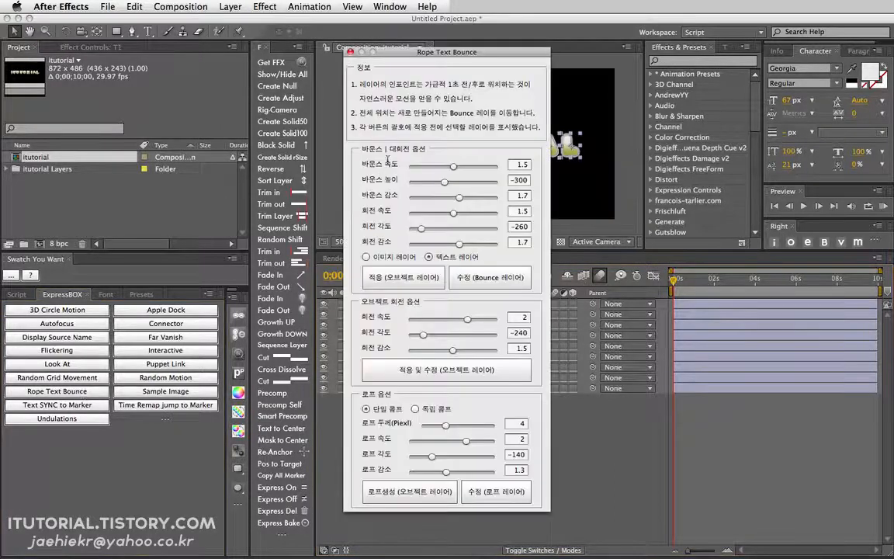
drag(393, 50, 140, 65)
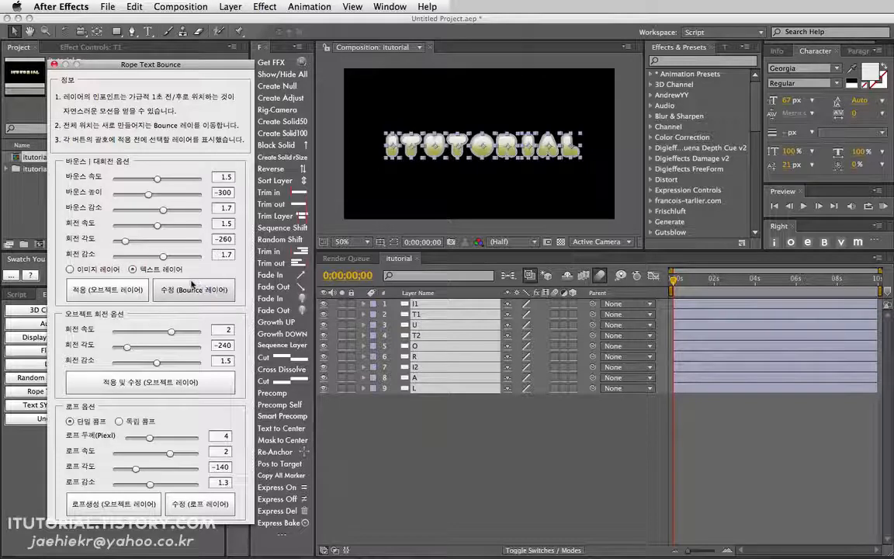
click(105, 271)
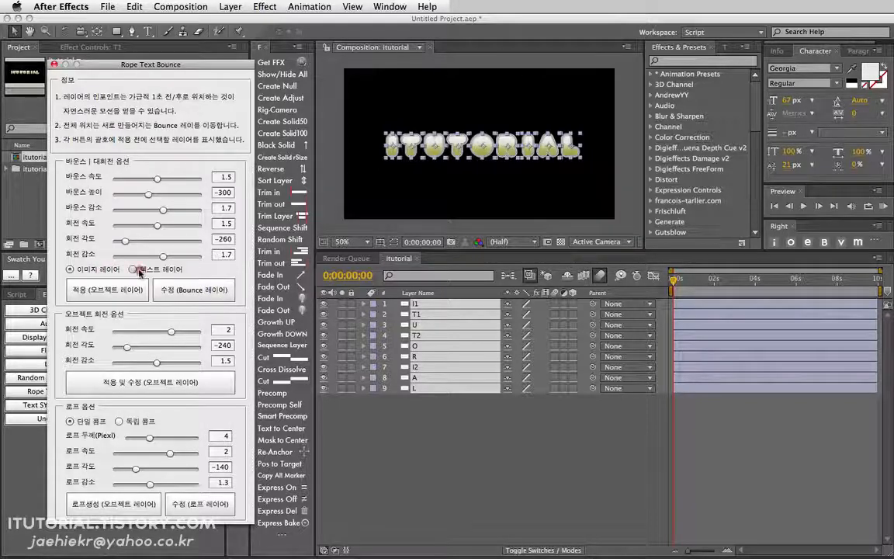
click(99, 271)
Apply the bounce to the selected letter layers and preview the motion with composition motion blur turned off.
click(106, 290)
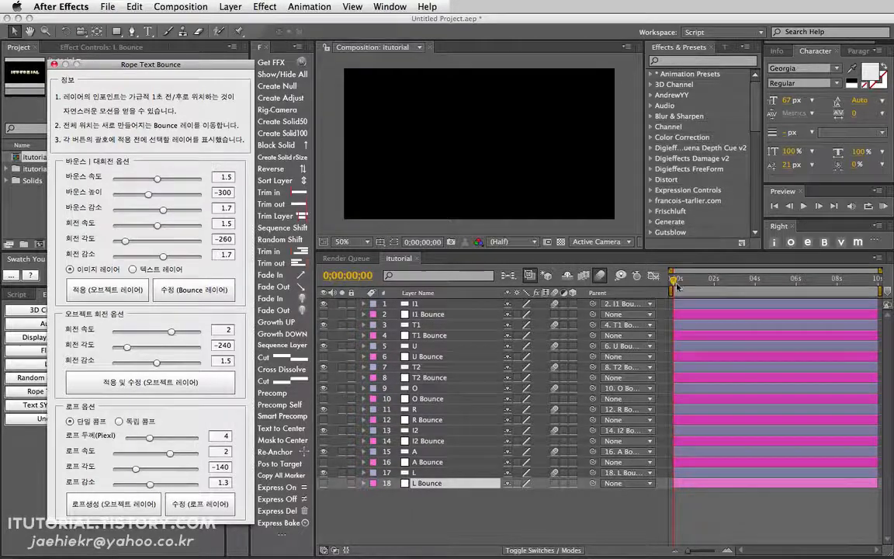
click(692, 286)
key(space)
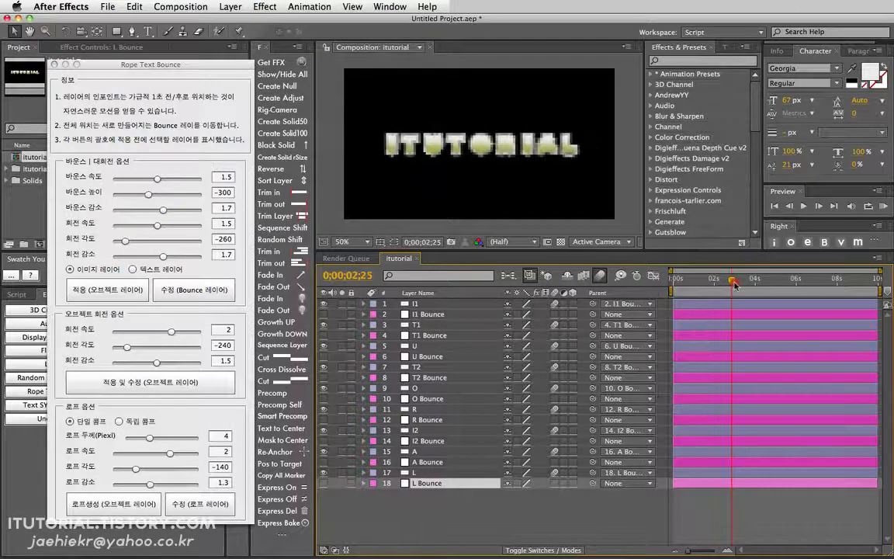
click(602, 278)
drag(711, 286, 736, 285)
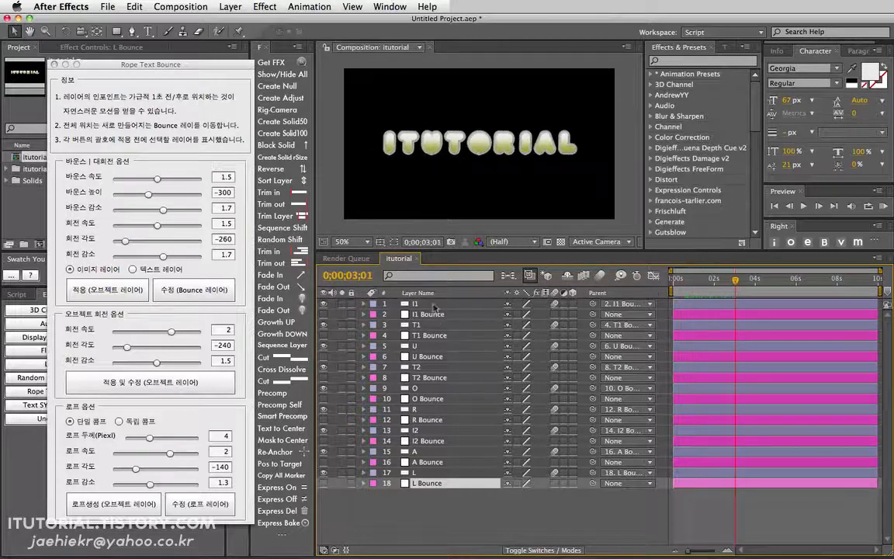
drag(677, 282, 722, 284)
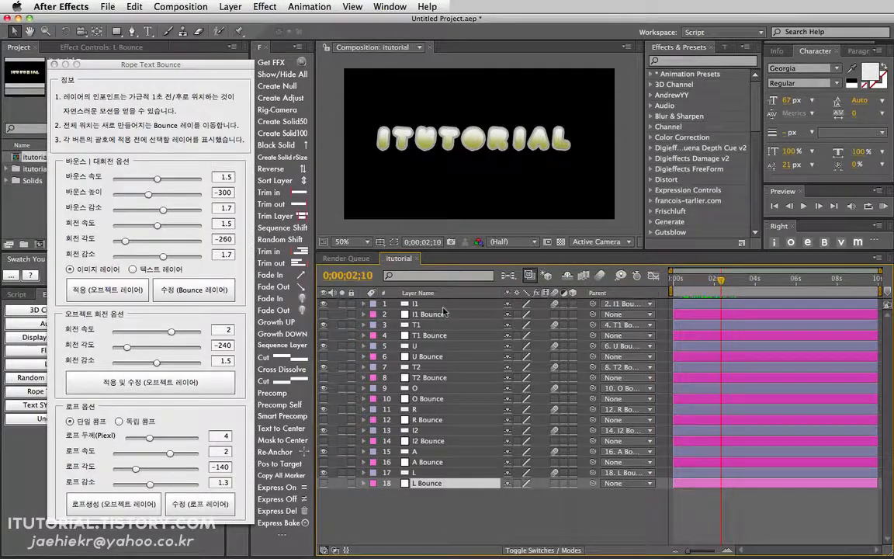
Try shifting all layers to start at about 1 second, and offset I1 with I1 Bounce slightly further.
key(super+a)
drag(686, 310, 726, 280)
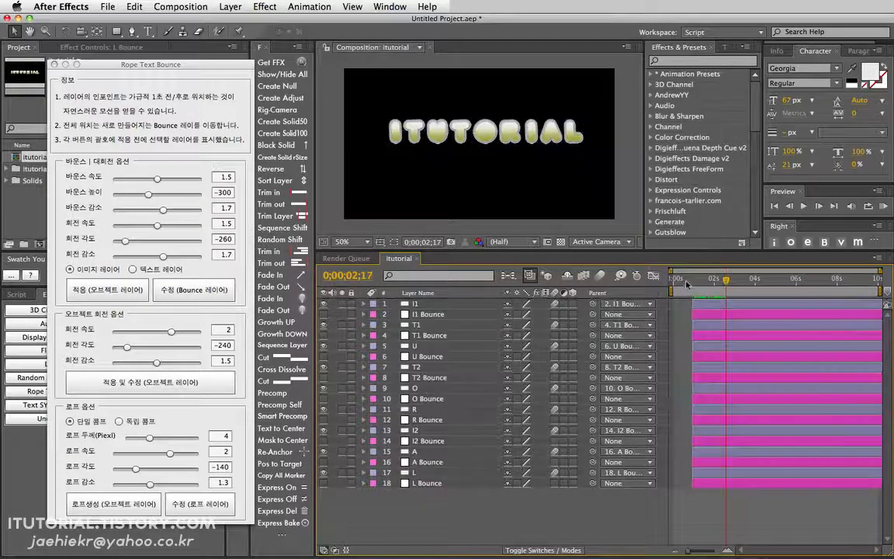
key(space)
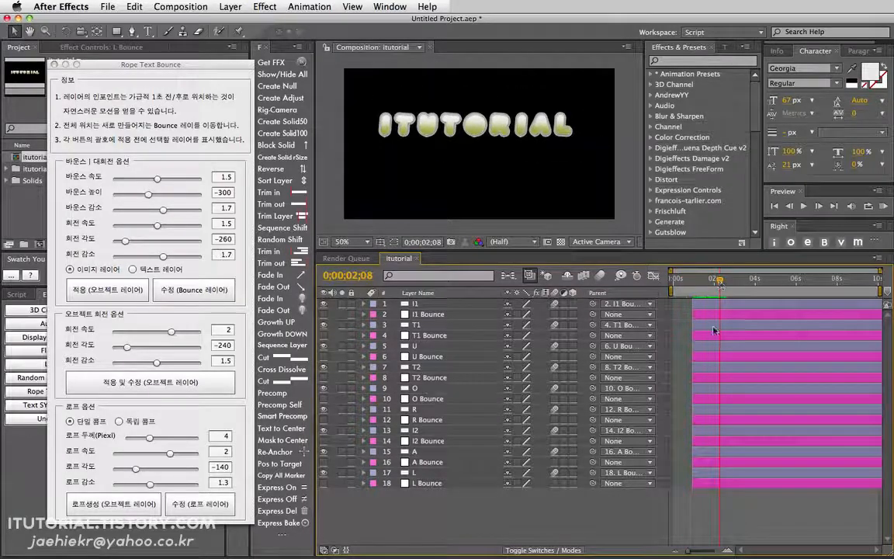
click(435, 305)
shift+click(432, 313)
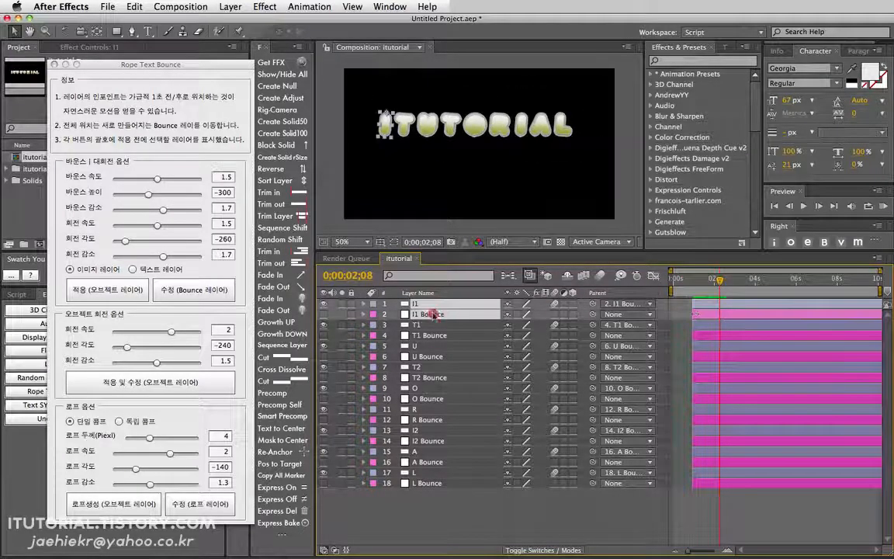
drag(701, 303, 708, 303)
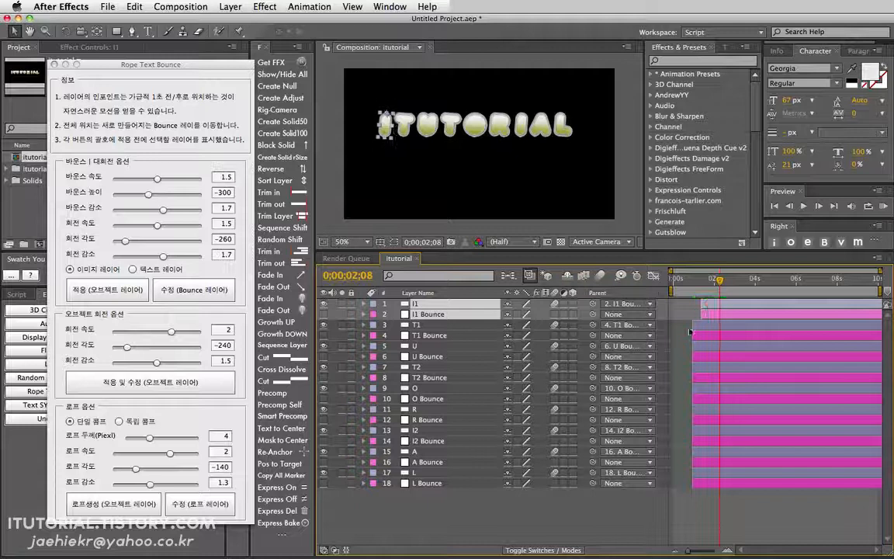
Undo the layer time shifts and the bounce applied to the letter layers.
key(super+z)
key(super+z)
key(super+z)
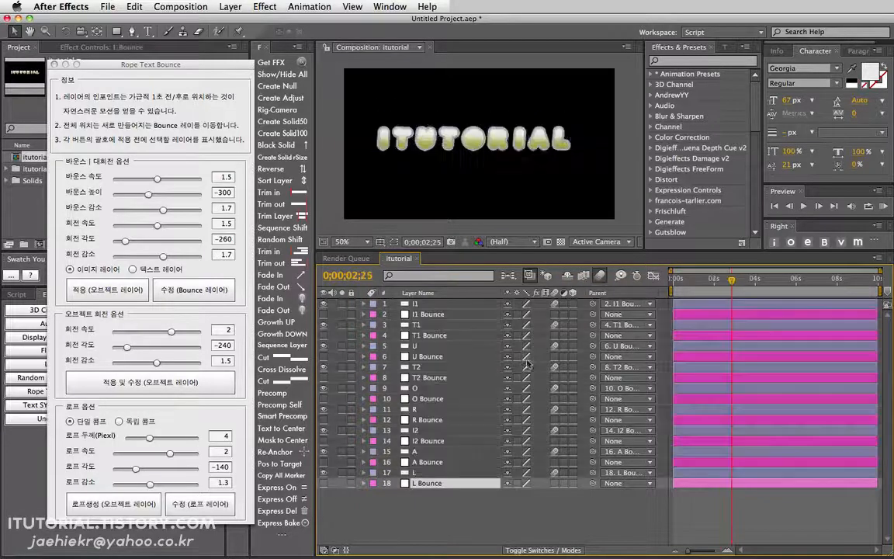
key(super+z)
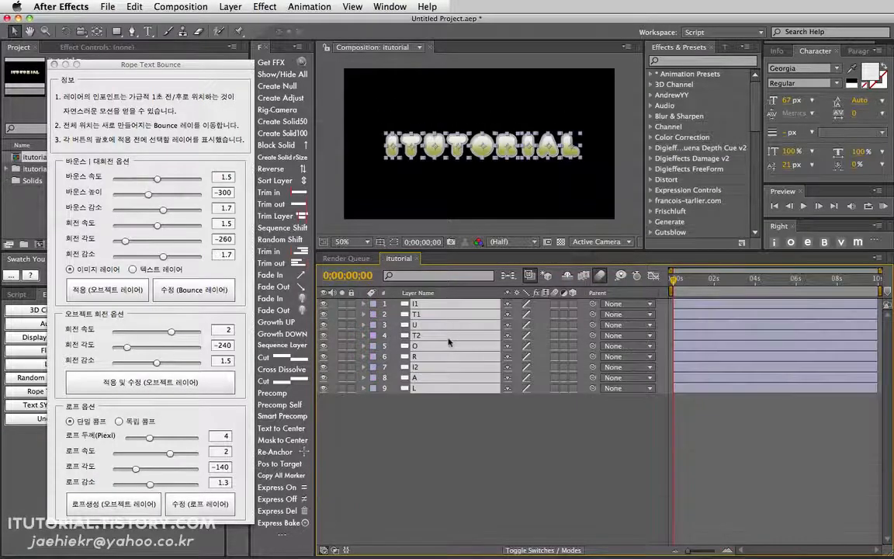
Stagger the start times of the nine letter layers at slightly different points around the 1-second mark.
click(489, 403)
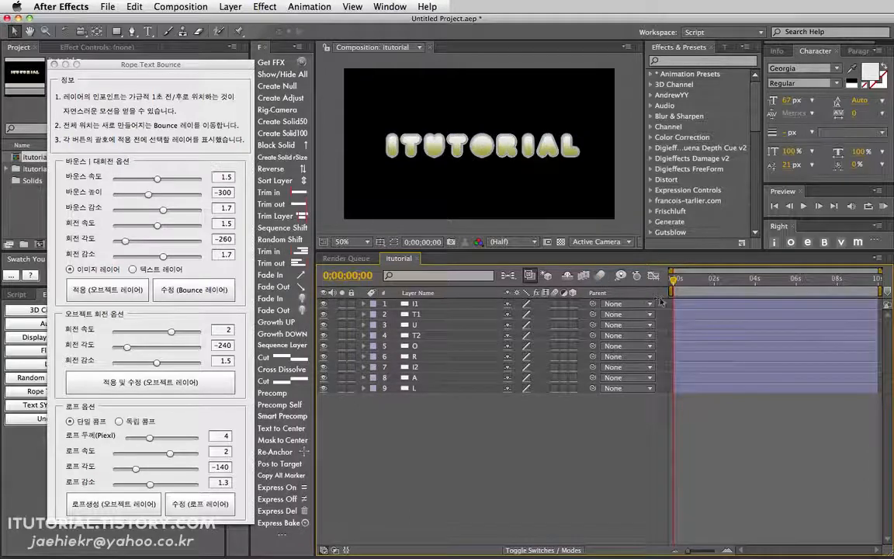
drag(688, 304, 713, 389)
click(695, 360)
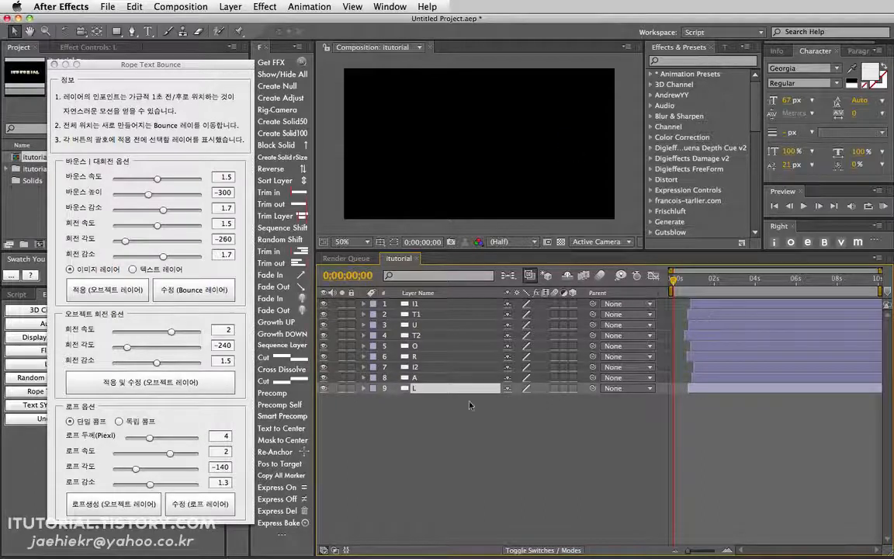
Apply the image-layer bounce to all nine staggered letter layers and preview the motion up to 0;00;04;05.
key(ctrl+a)
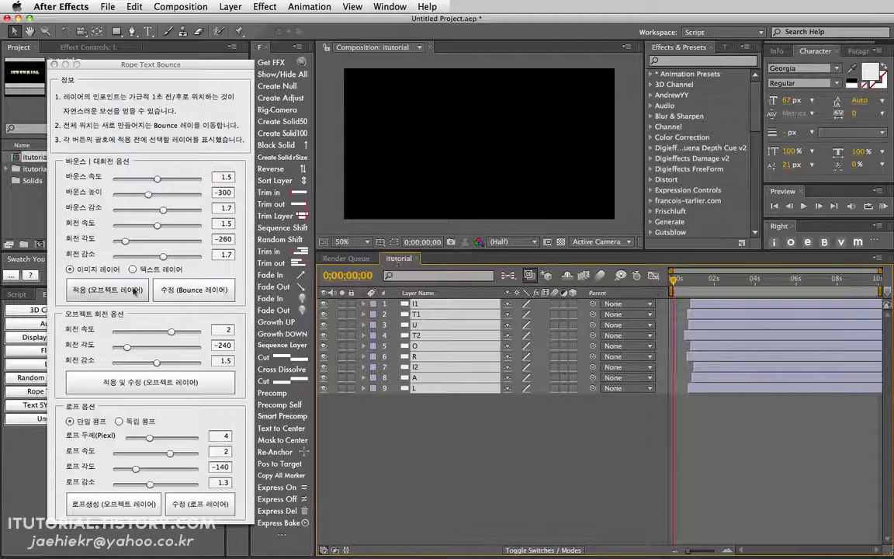
click(137, 290)
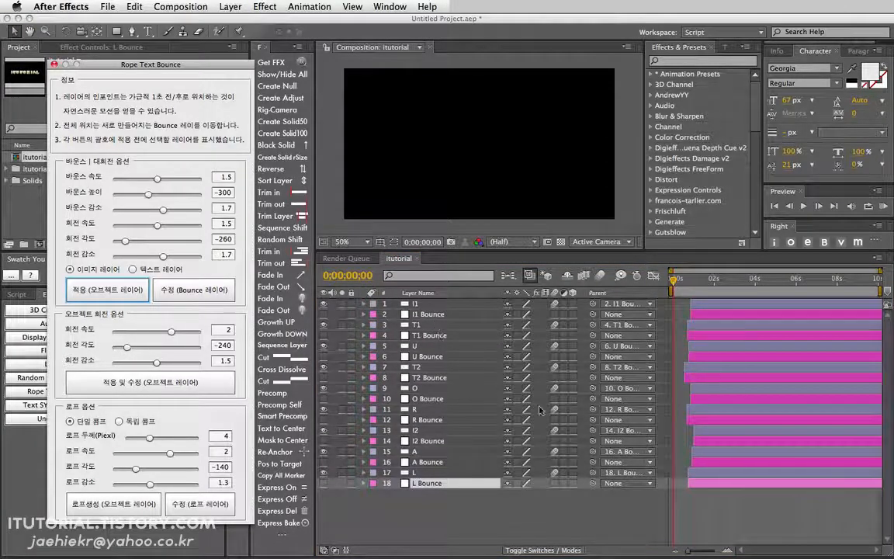
drag(674, 285, 760, 284)
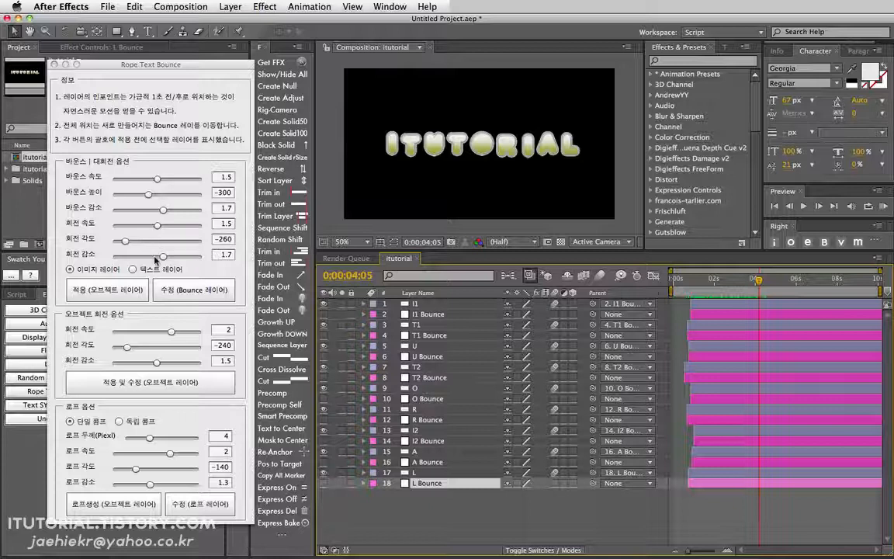
click(194, 290)
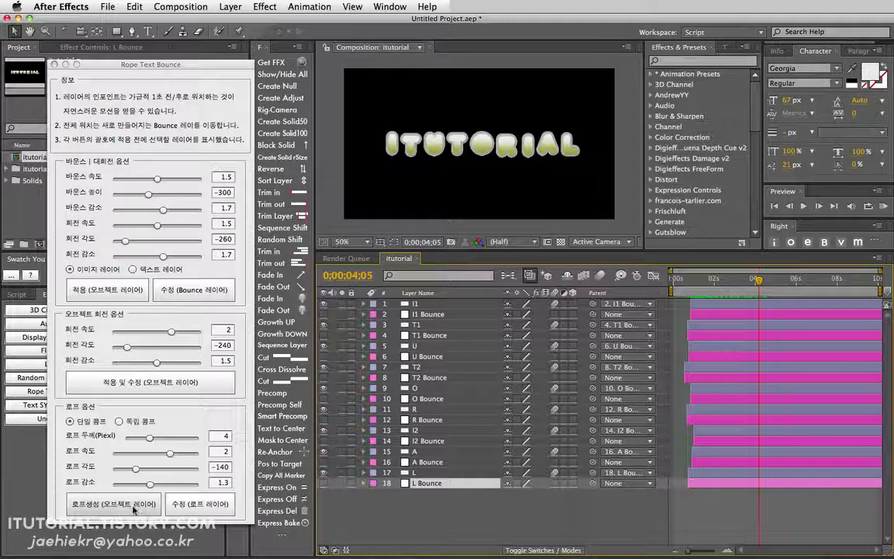
click(420, 306)
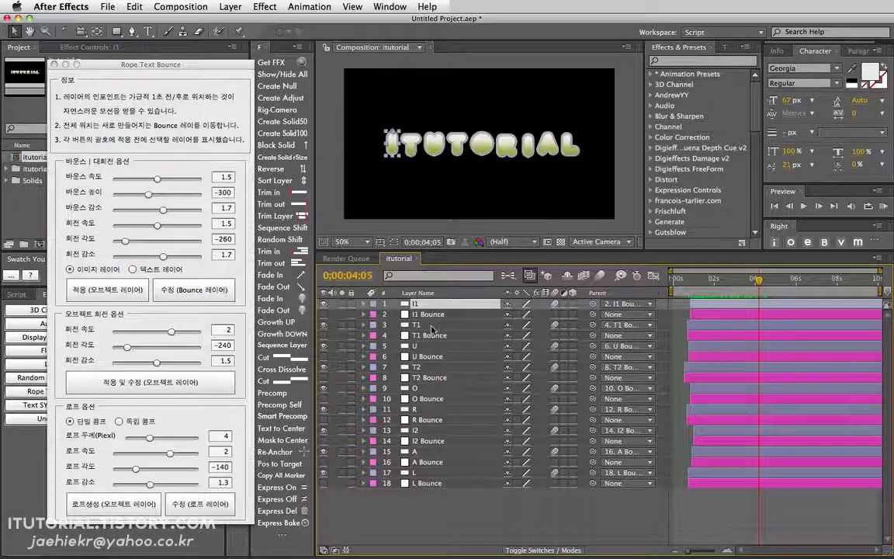
super+click(426, 325)
super+click(421, 345)
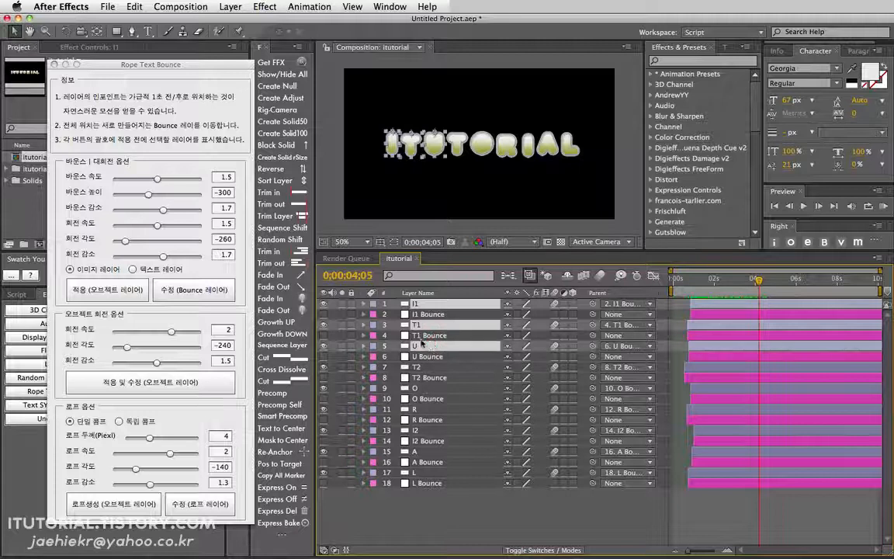
Select all nine letter layers at once by I1's label group, leaving out the Bounce layers.
click(447, 315)
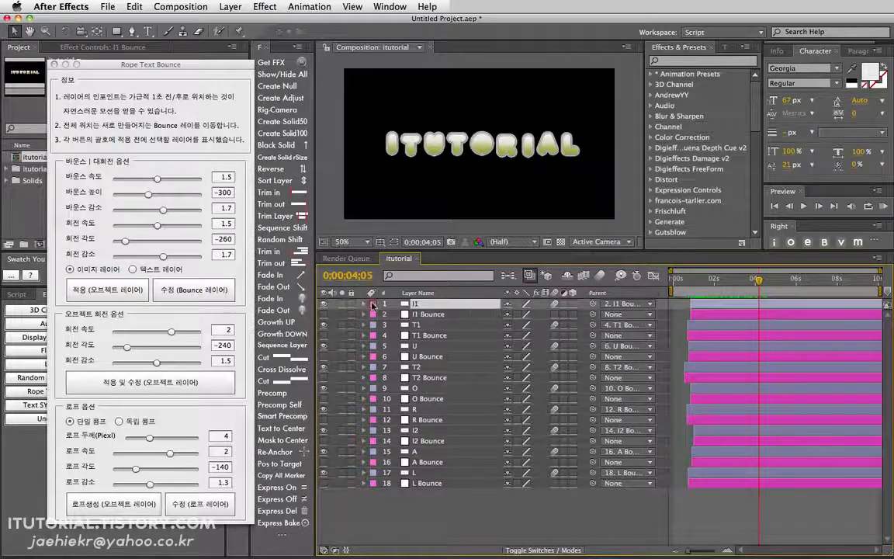
click(374, 304)
click(396, 315)
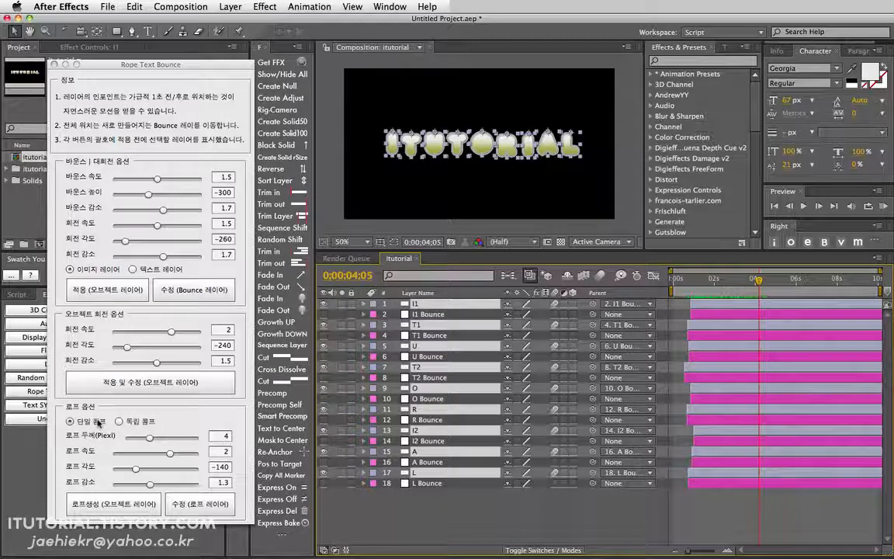
Try 4-pixel single-comp ropes on the nine selected letters, inspect the shared Main Lope composition, and undo the ropes.
click(130, 504)
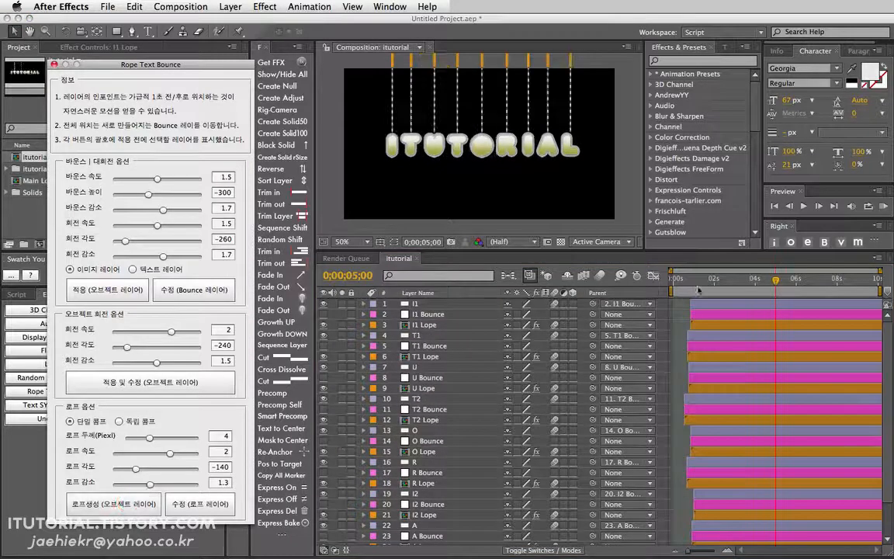
drag(696, 280, 740, 280)
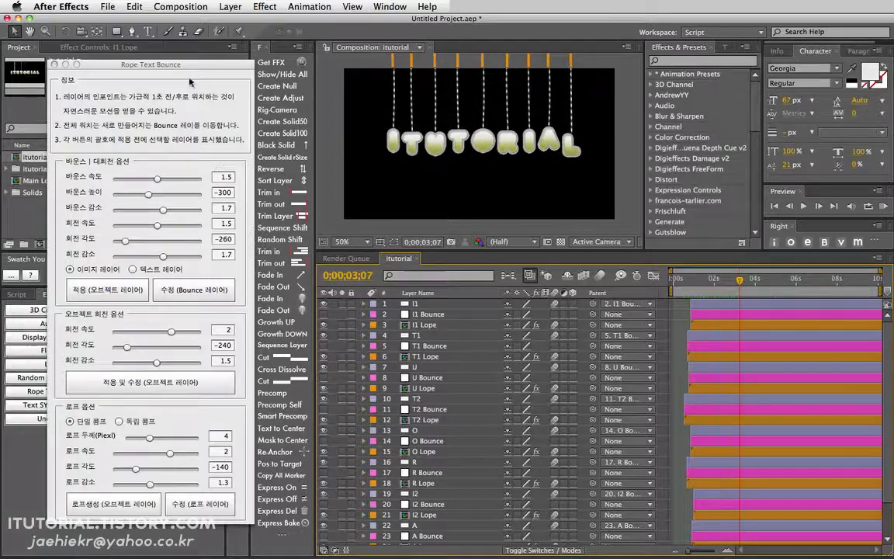
drag(166, 64, 278, 69)
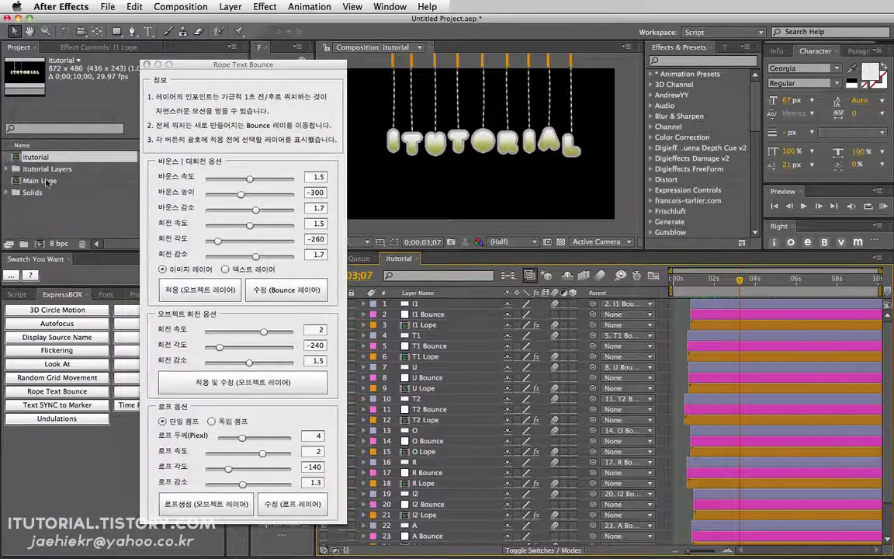
double_click(39, 180)
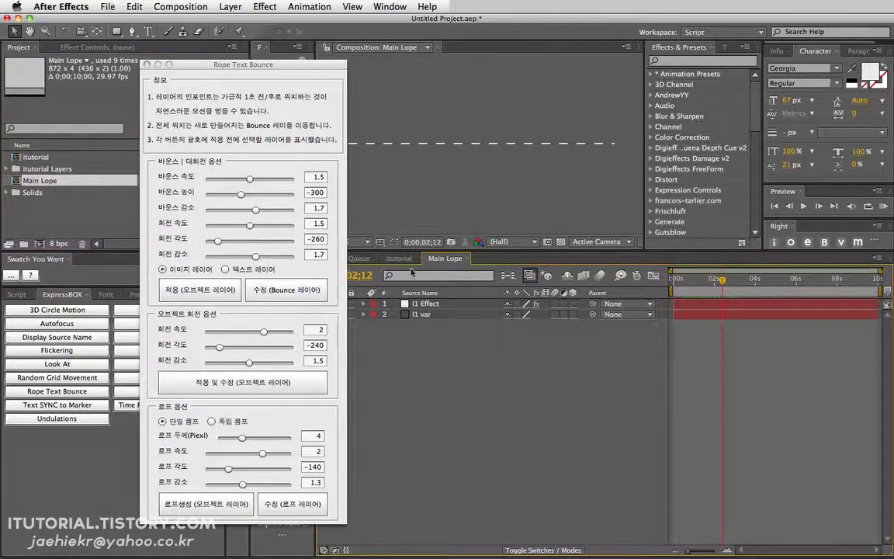
click(399, 259)
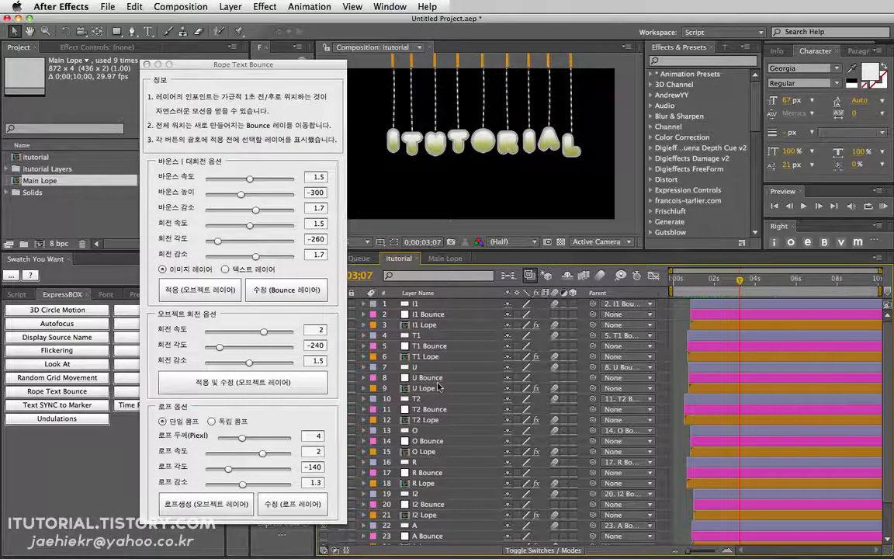
key(super+z)
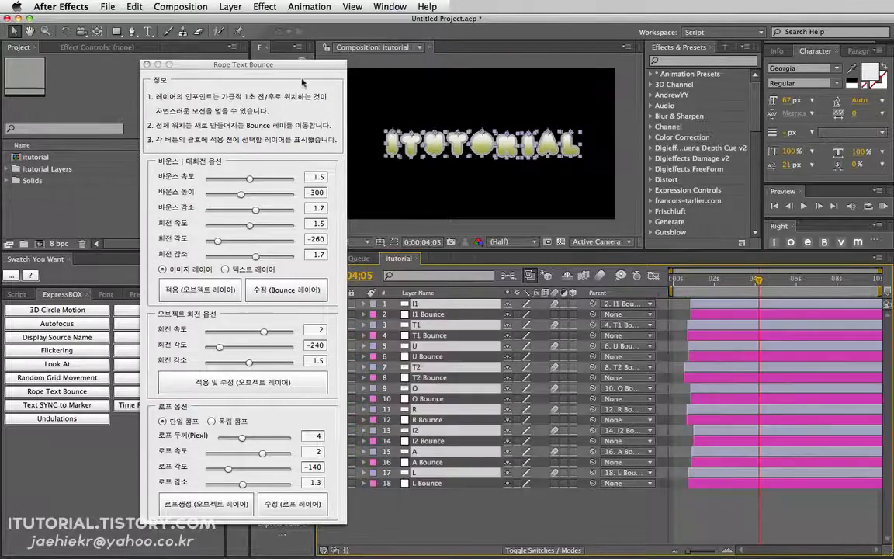
Try independent-comp ropes on the nine selected letters, check the separate Lope compositions in the project, and undo the ropes.
drag(258, 64, 195, 65)
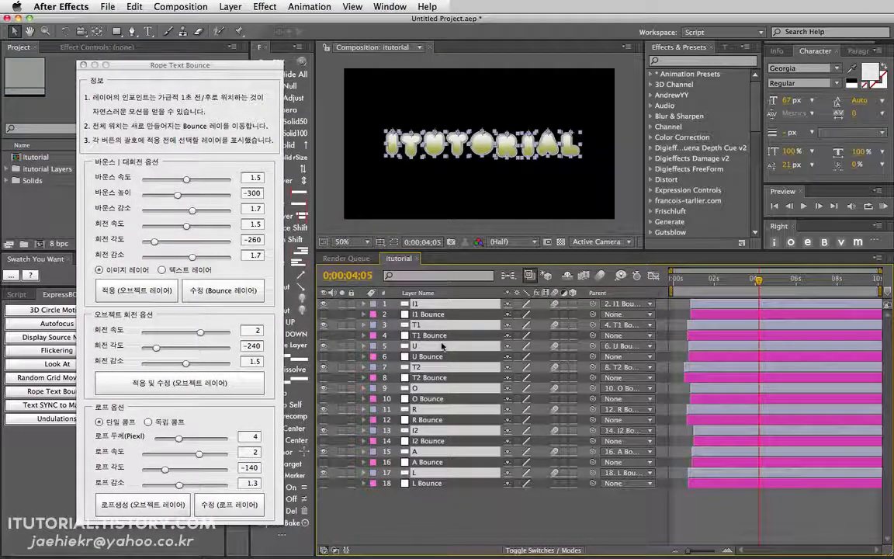
click(147, 423)
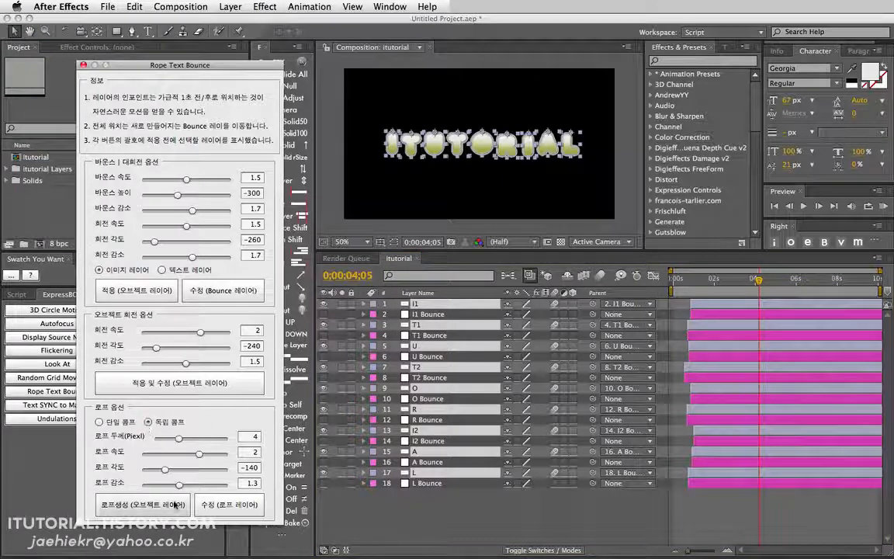
click(142, 505)
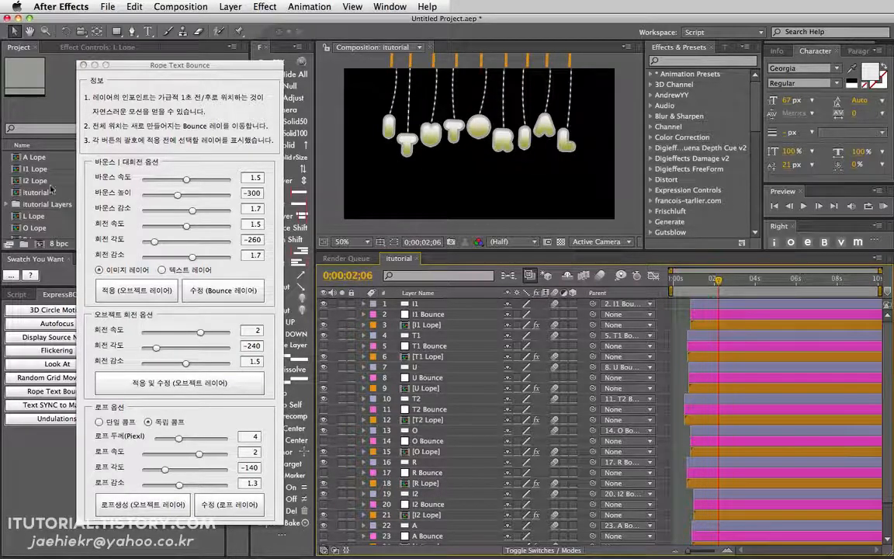
drag(172, 65, 281, 92)
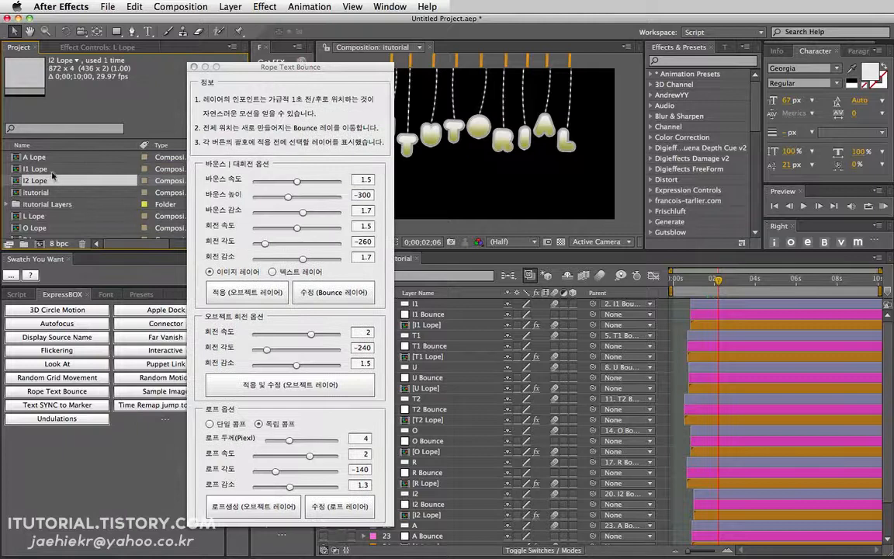
scroll(51, 172, down, 5)
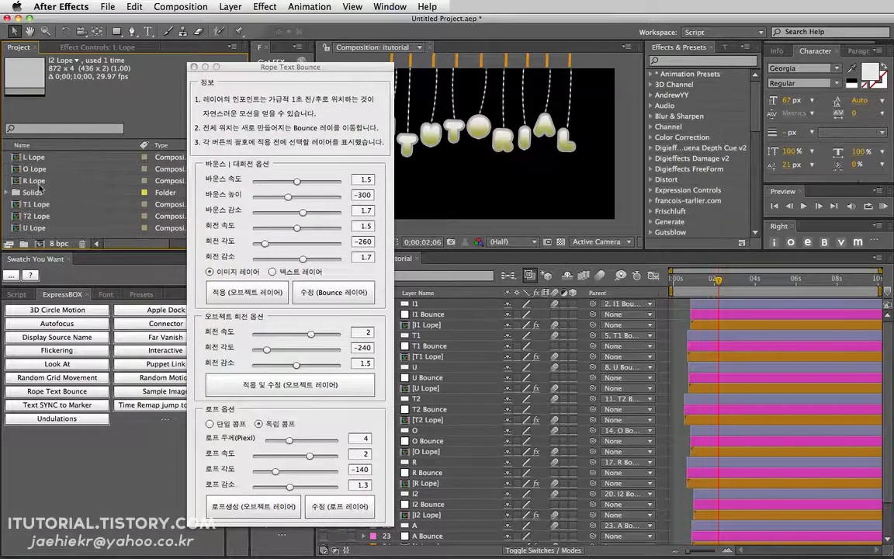
scroll(38, 187, up, 5)
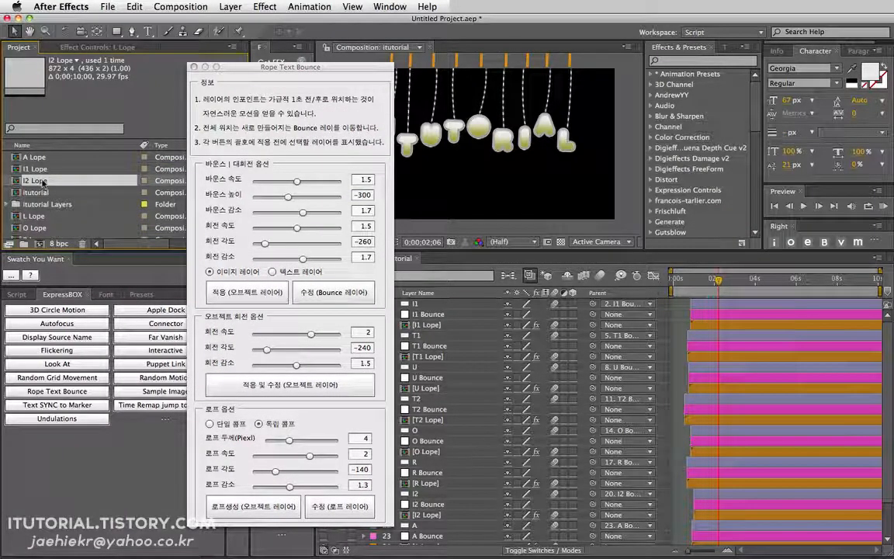
drag(307, 69, 169, 73)
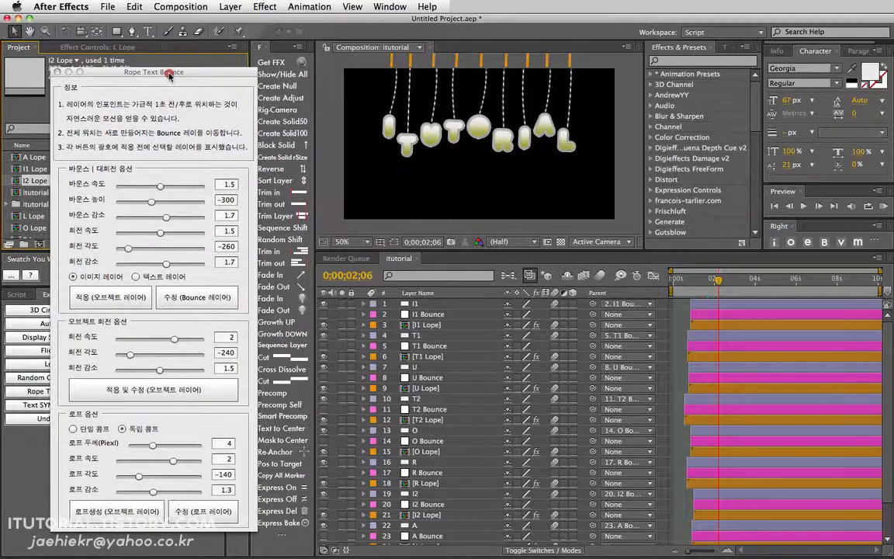
key(super+z)
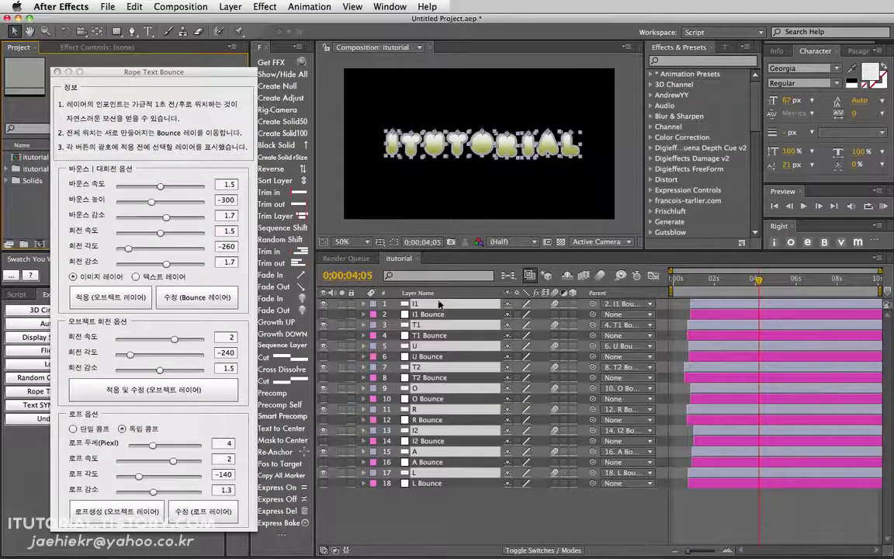
Try single-comp ropes with a thickness of 1 pixel on the selected letters, preview their motion, and undo them.
drag(207, 75, 225, 66)
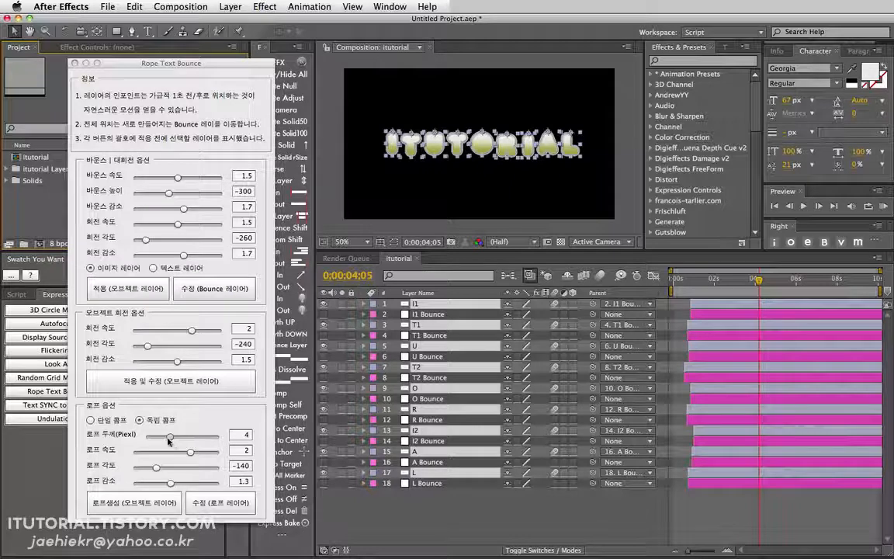
drag(169, 439, 143, 437)
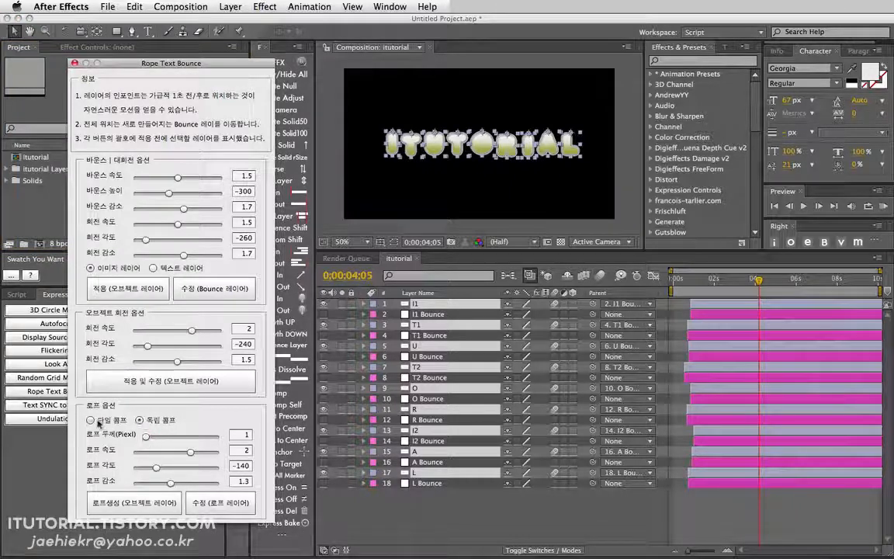
click(92, 420)
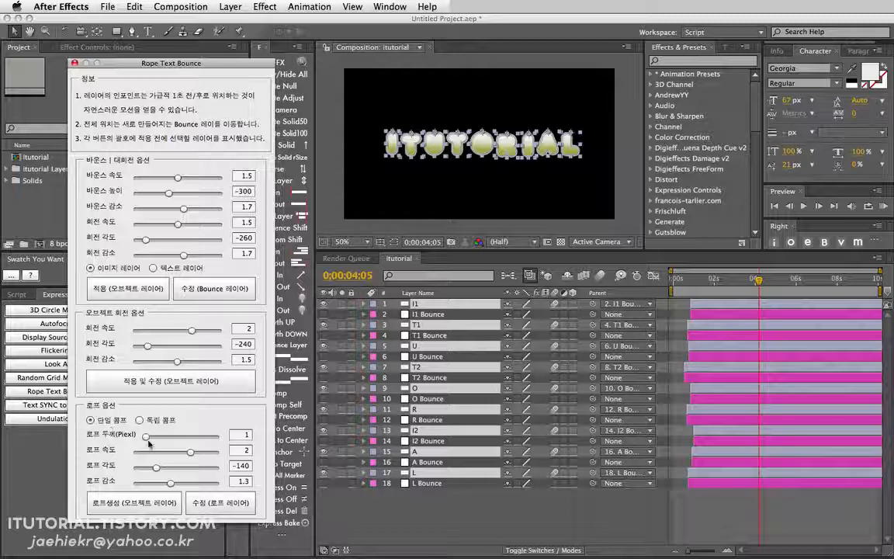
click(159, 505)
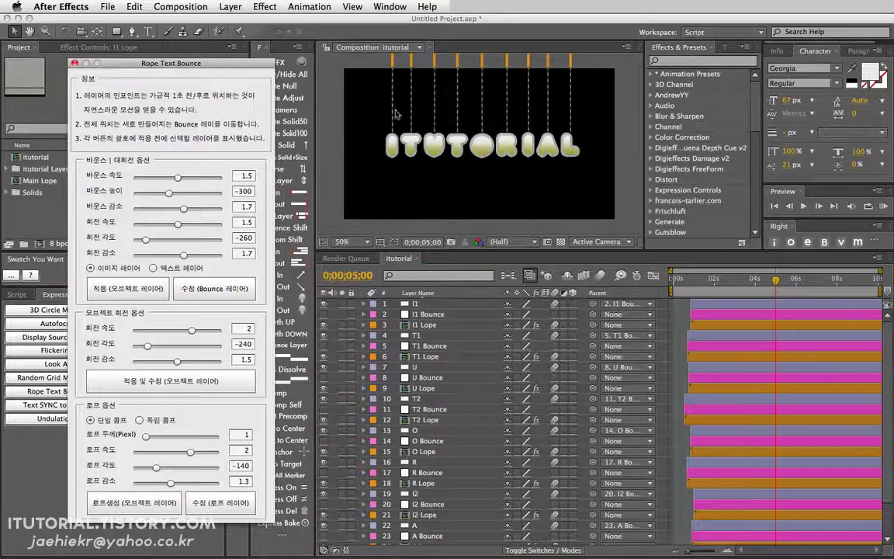
drag(710, 282, 731, 282)
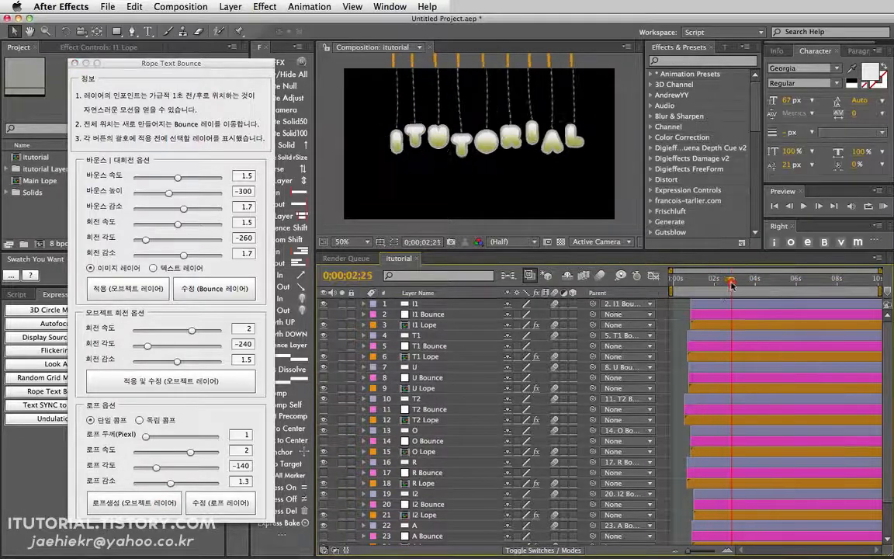
key(super+z)
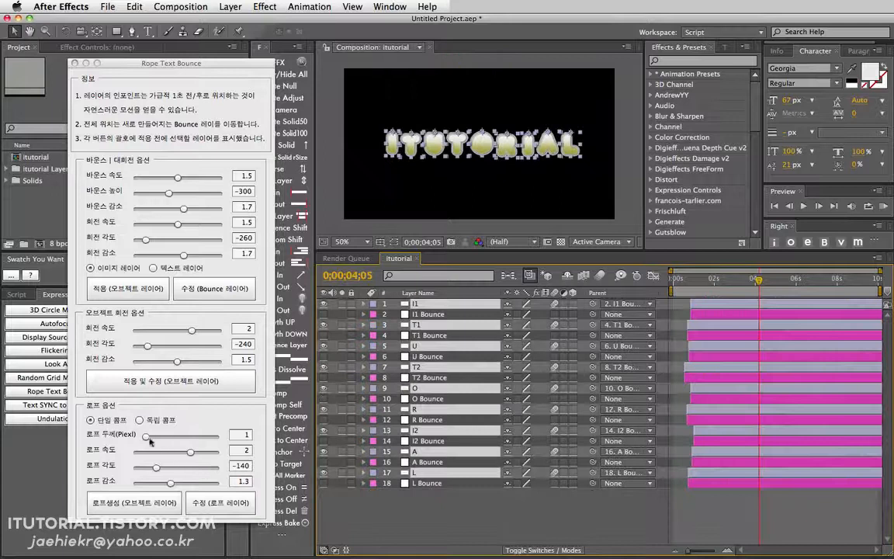
Try single-comp ropes with a thickness of 10 pixels on the selected letters, preview them around the 3-second mark, and undo them.
drag(148, 437, 202, 437)
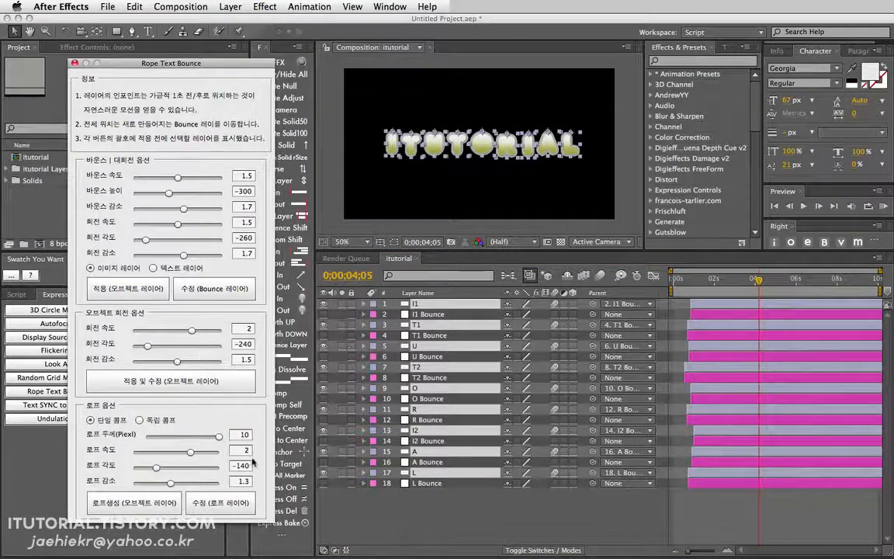
click(148, 503)
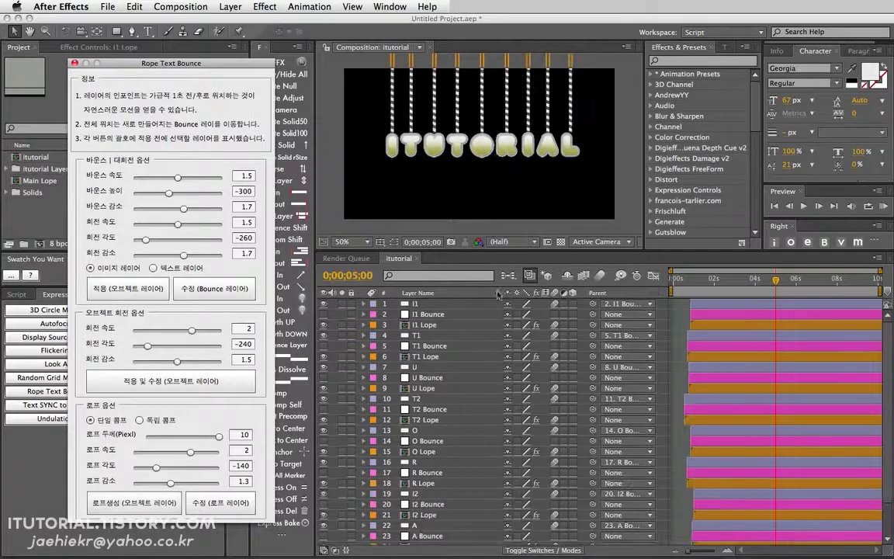
click(726, 280)
drag(729, 283, 743, 284)
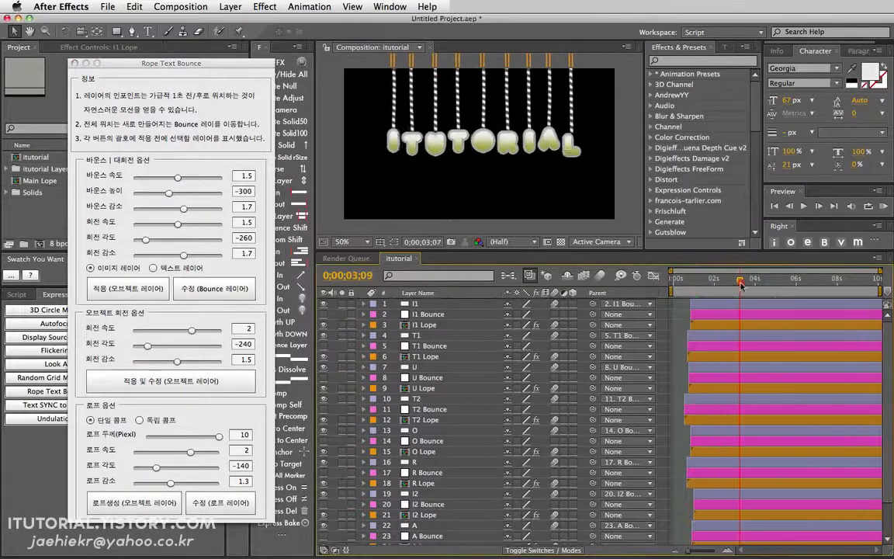
key(super+z)
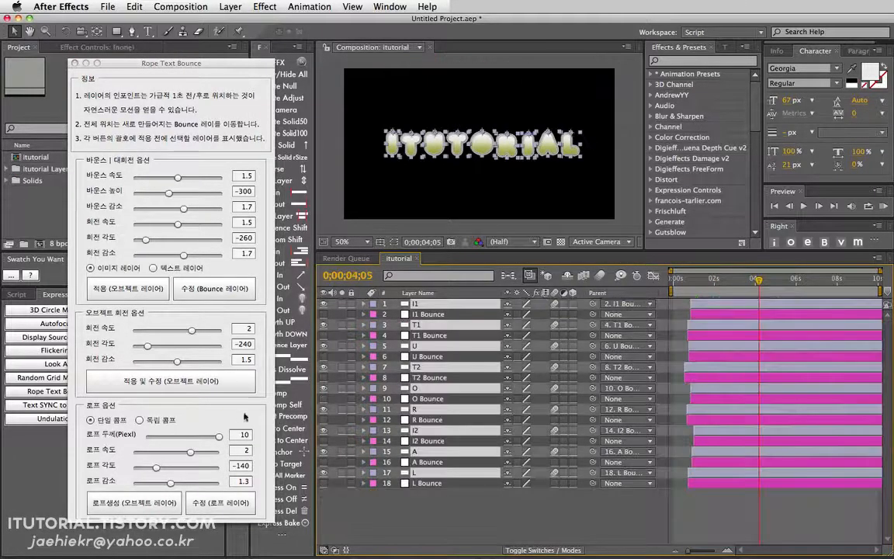
click(233, 413)
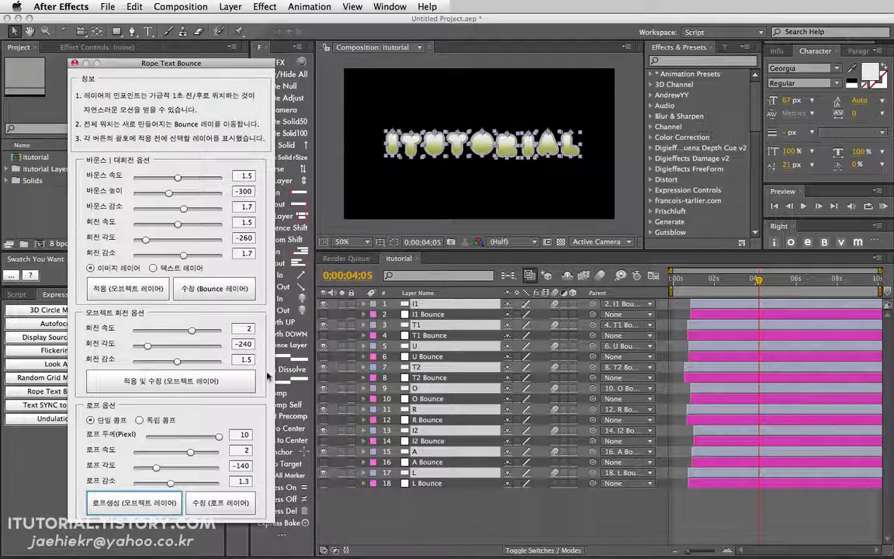
Create single-comp ropes 2 pixels thick for the nine selected letters and preview the motion up to 0;00;02;12.
drag(217, 438, 146, 436)
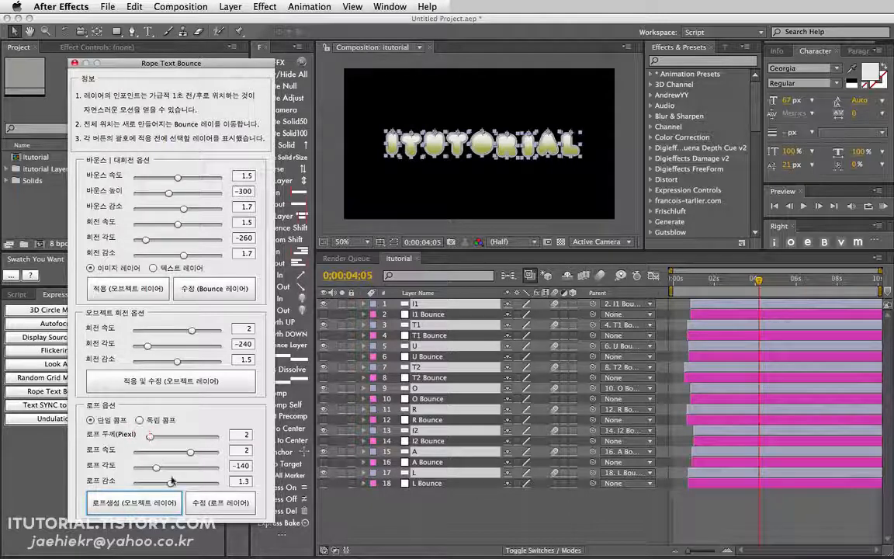
click(161, 506)
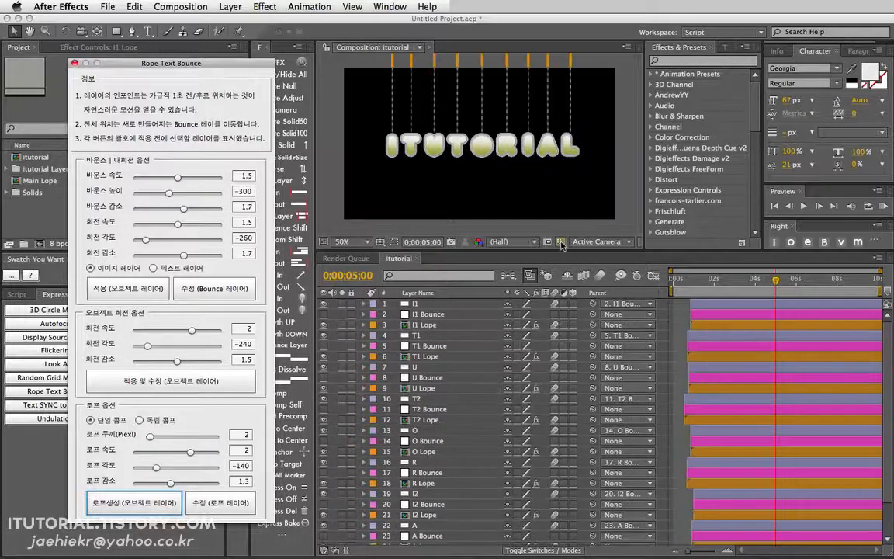
click(687, 284)
mouse_move(687, 284)
mouse_down()
mouse_move(717, 284)
mouse_move(698, 281)
mouse_up()
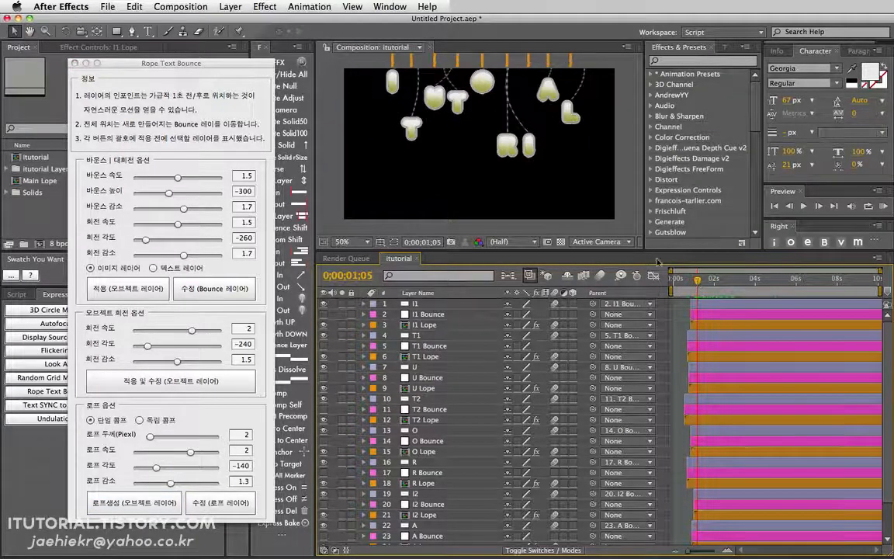
click(477, 82)
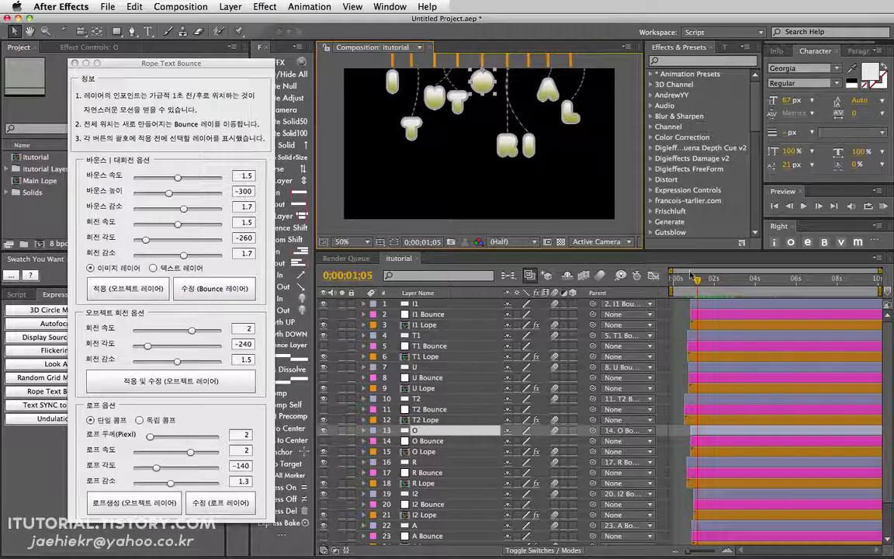
drag(696, 281, 723, 281)
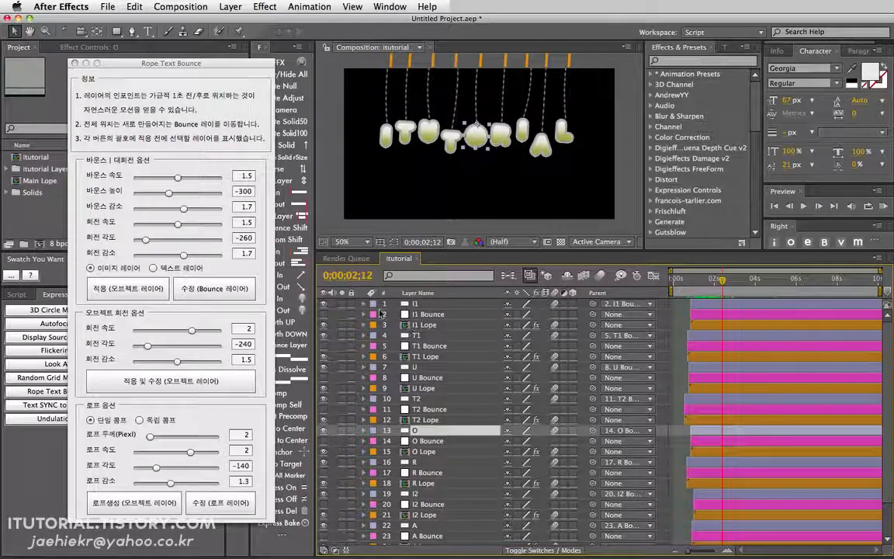
Select all nine letter layers by I1's label group, apply the object rotation with speed 2, angle -240 and decay 1.5, and preview it.
click(373, 303)
click(395, 320)
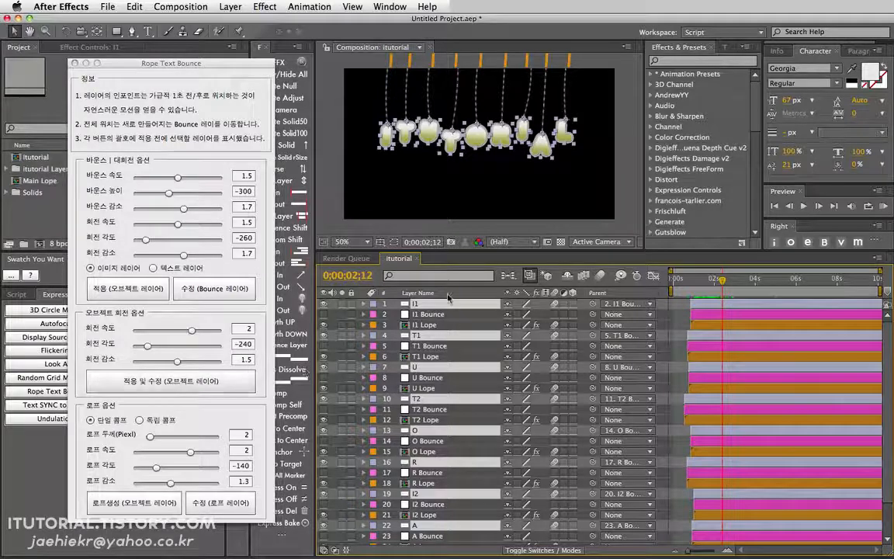
click(173, 380)
key(KP_0)
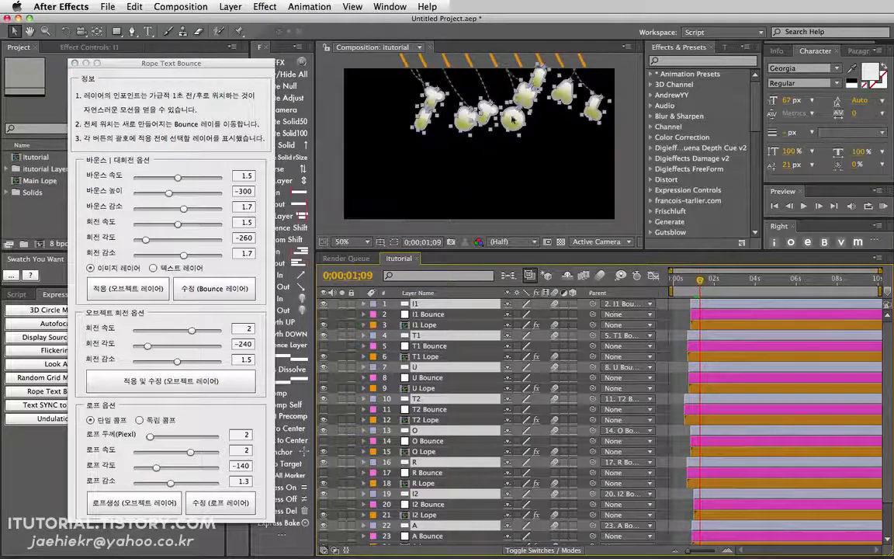
Deselect all layers and solo only the I1 letter and its I1 Lope rope layer.
click(342, 307)
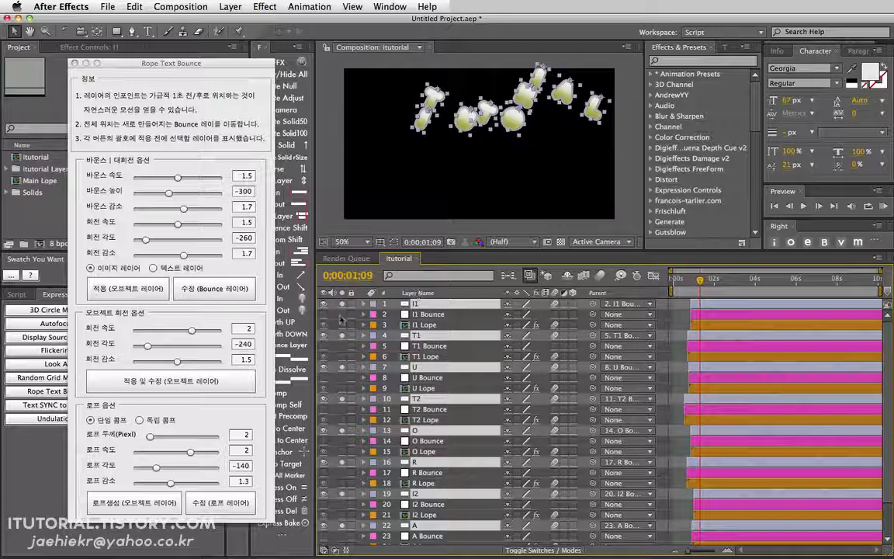
click(342, 307)
key(super+shift+a)
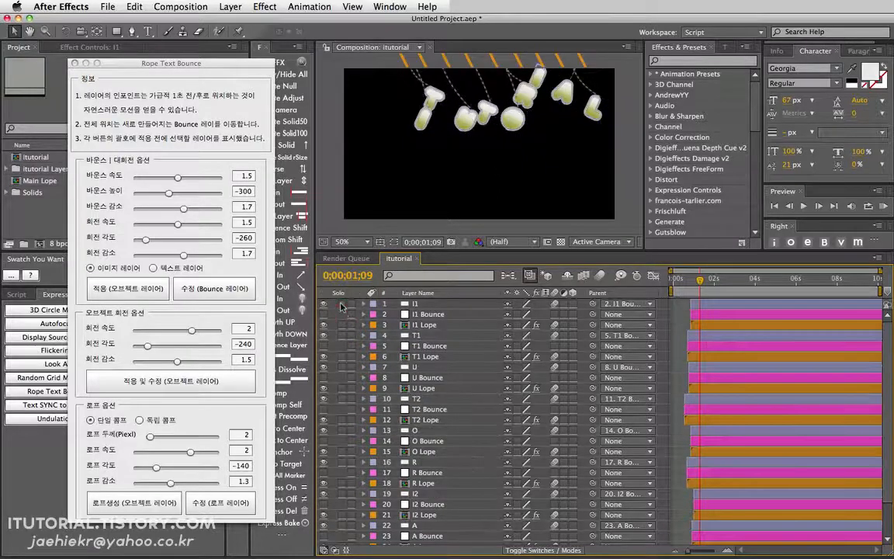
click(342, 304)
click(342, 324)
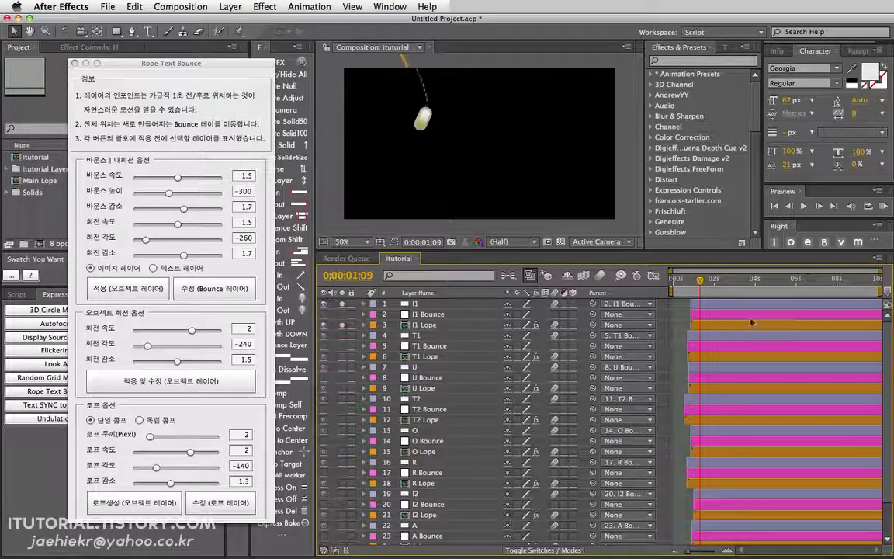
Scrub through the soloed I1 letter's swing between about 0;00;01;18 and 0;00;03;18, and select the I1 Bounce layer.
drag(701, 280, 747, 281)
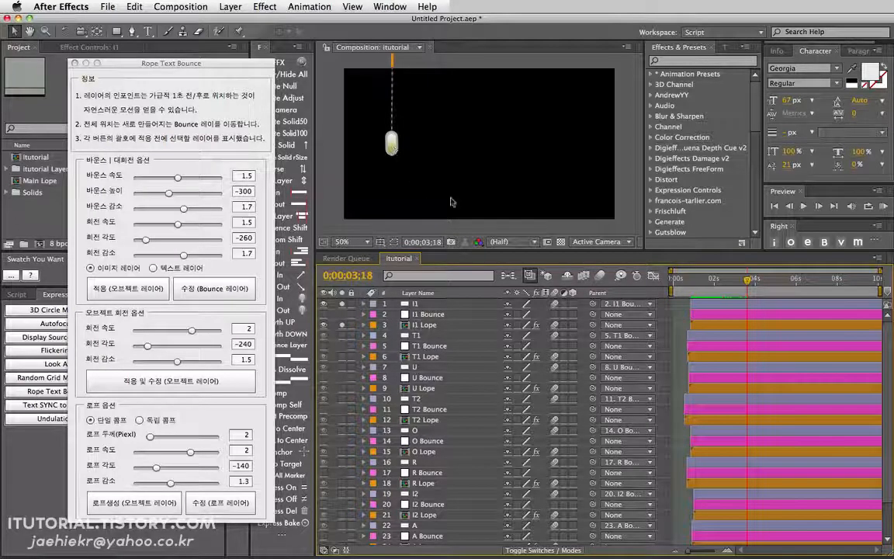
drag(710, 283, 730, 278)
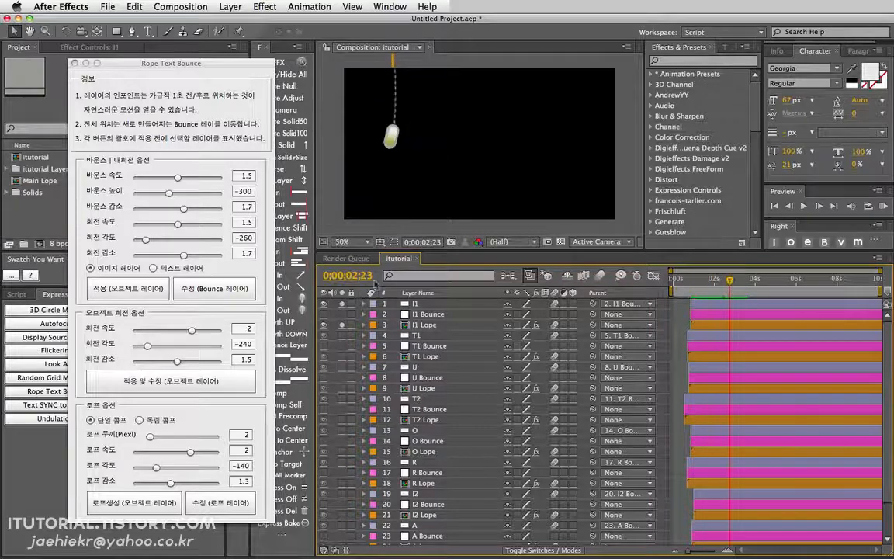
drag(195, 63, 218, 84)
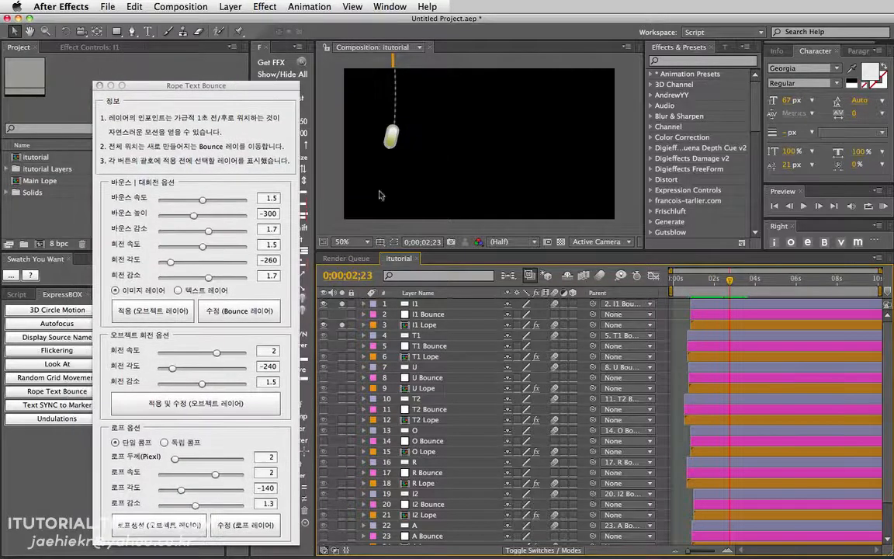
click(427, 314)
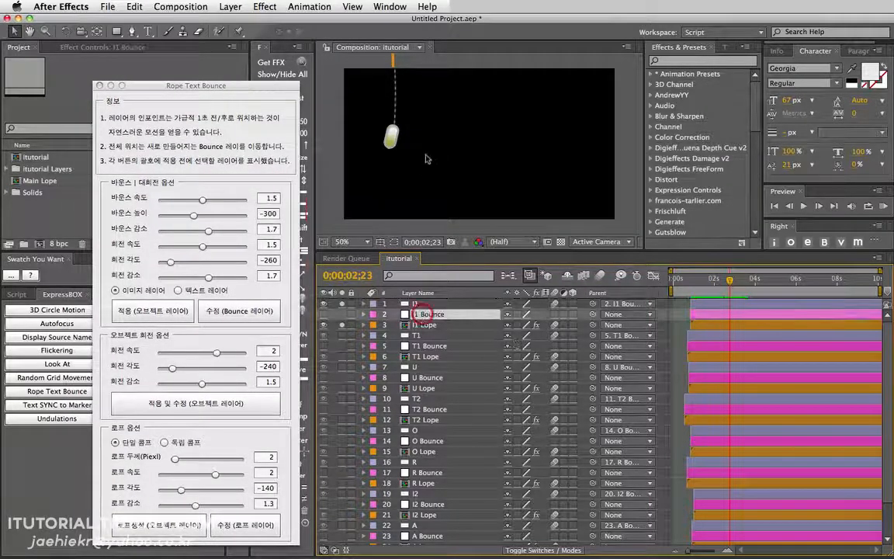
mouse_move(703, 278)
mouse_down()
mouse_move(685, 280)
mouse_move(706, 286)
mouse_up()
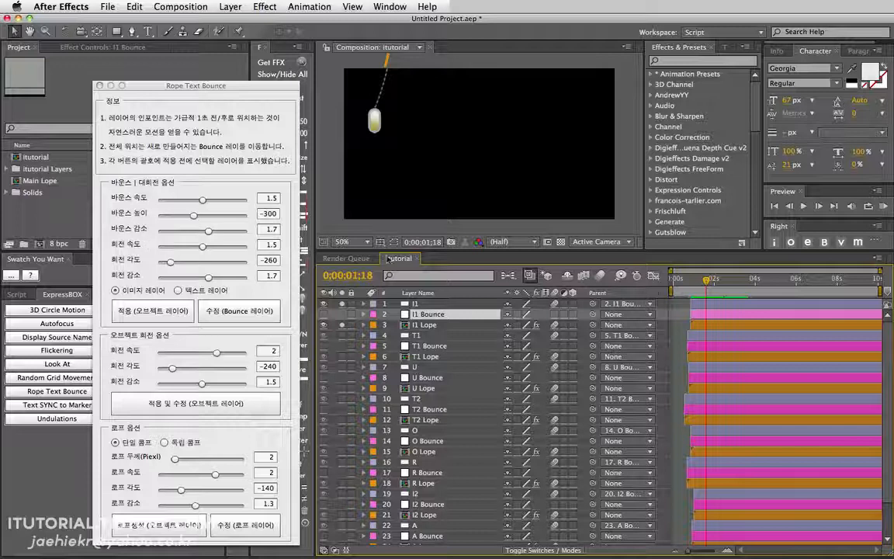
click(419, 303)
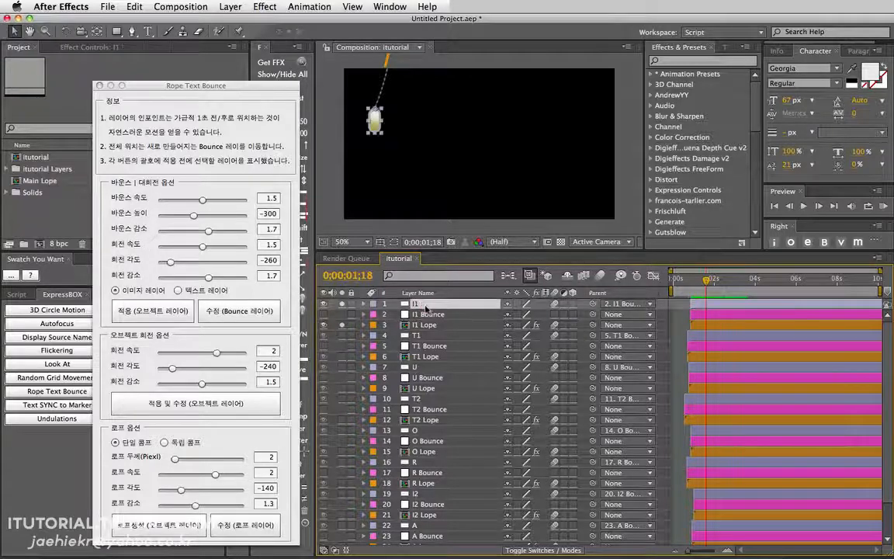
click(277, 311)
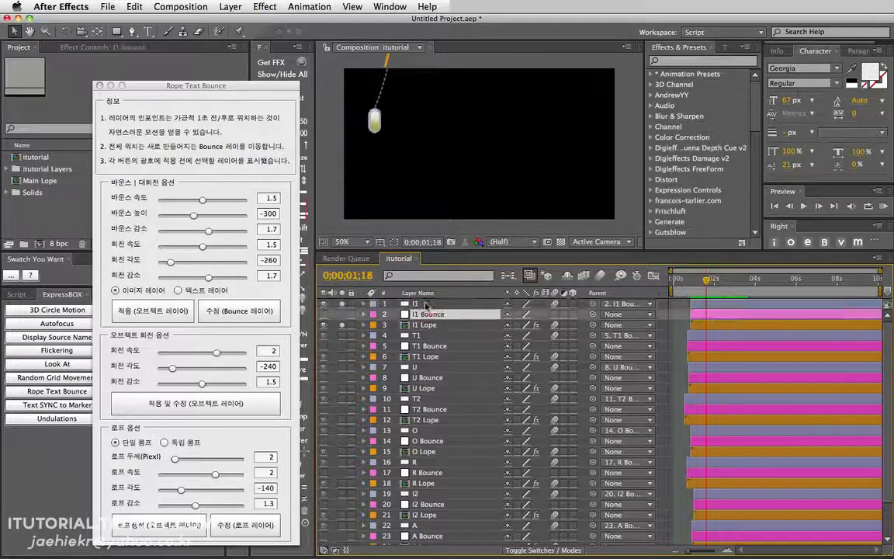
click(432, 315)
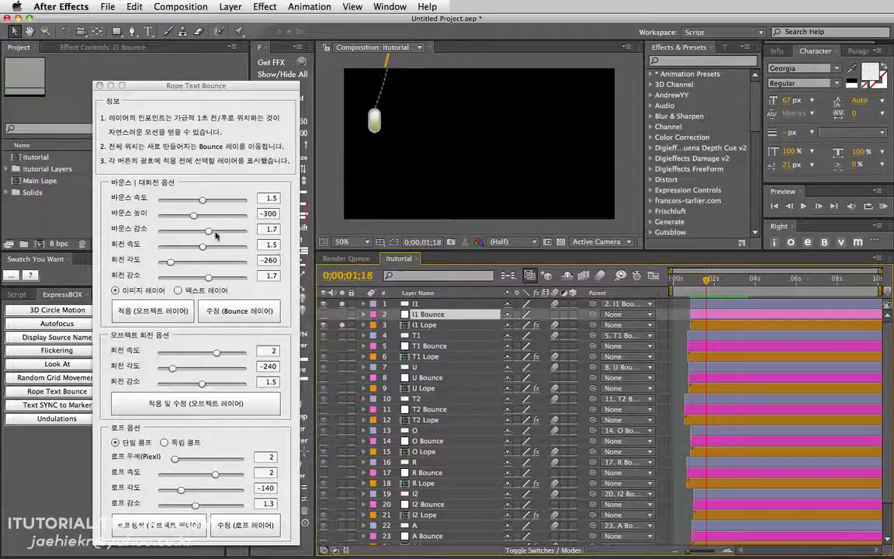
Try a bounce height of -66 on the I1 Bounce layer and preview it with the work area ending at 0;00;03;17.
drag(193, 219, 235, 220)
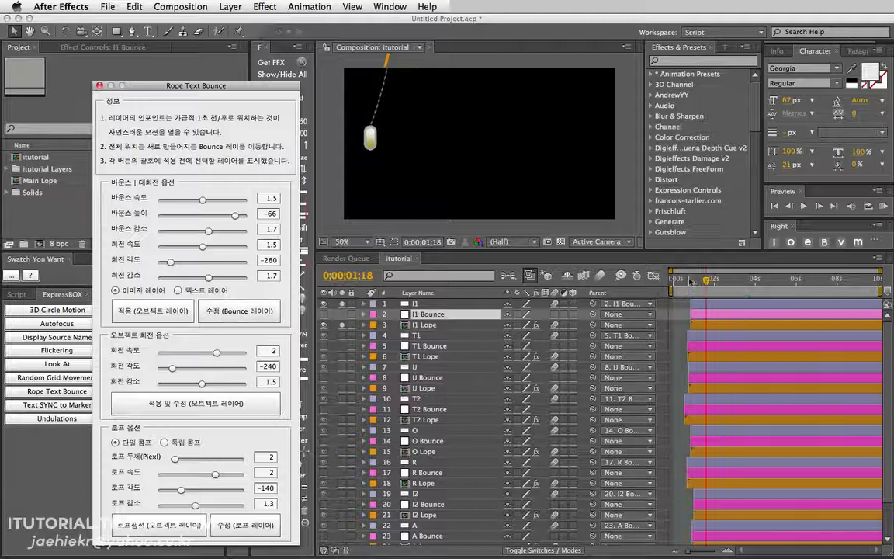
drag(691, 281, 748, 284)
key(n)
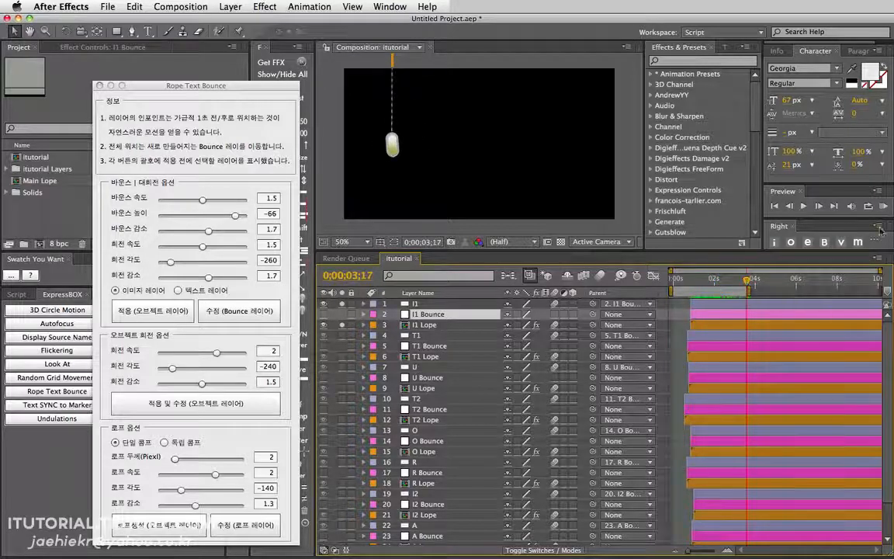
click(883, 207)
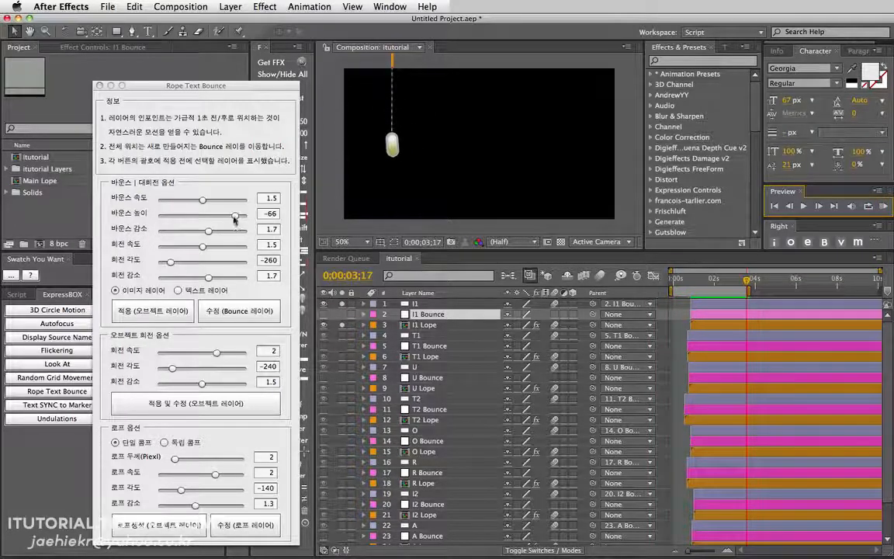
Update the I1 Bounce layer with a bounce height of -365 and preview the motion.
drag(235, 218, 183, 219)
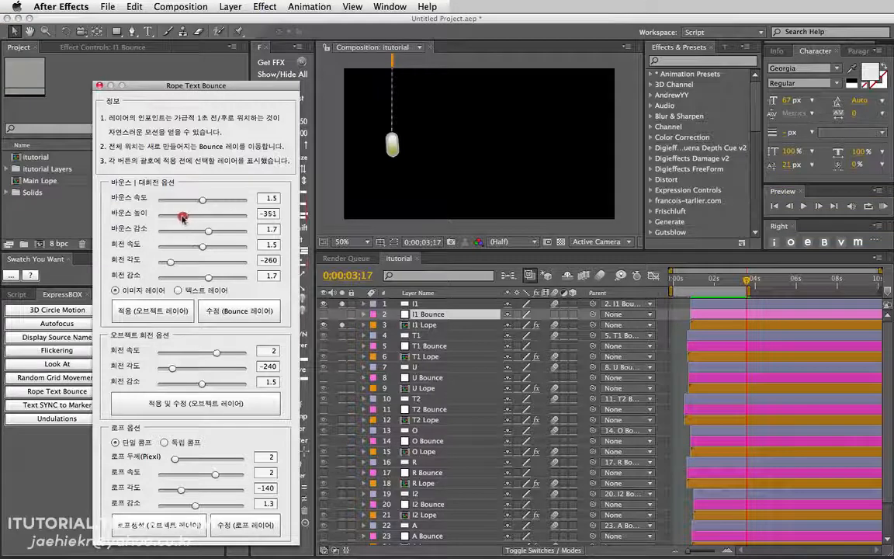
click(240, 309)
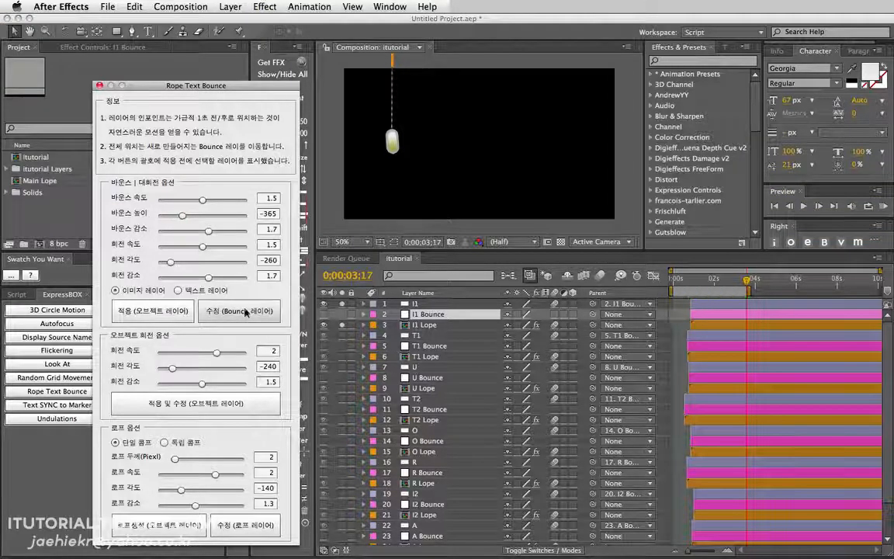
click(884, 207)
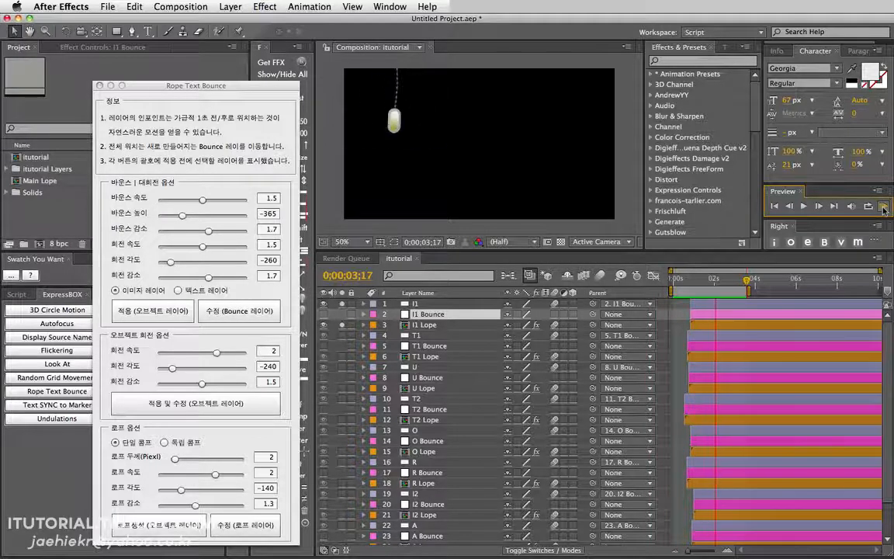
click(885, 208)
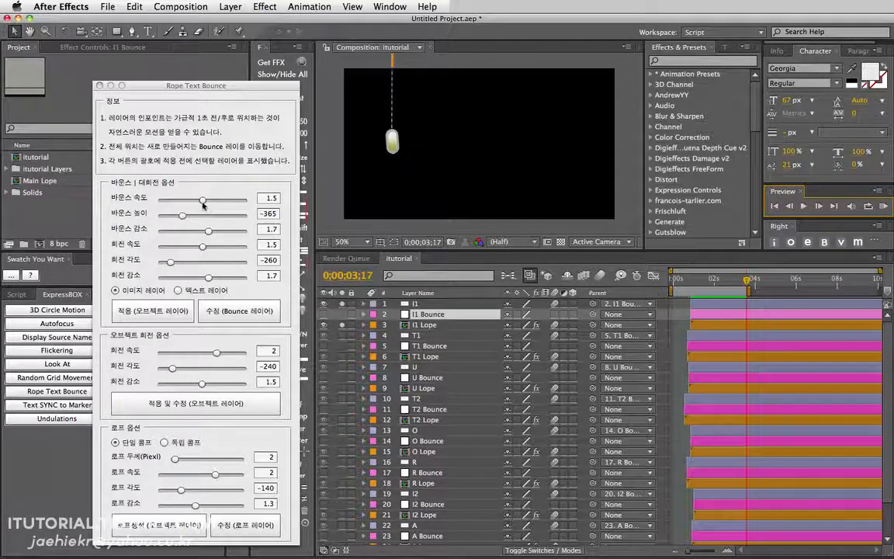
Try bounce speeds of 2.4 and 1 on the I1 Bounce layer, previewing each one.
drag(202, 200, 226, 201)
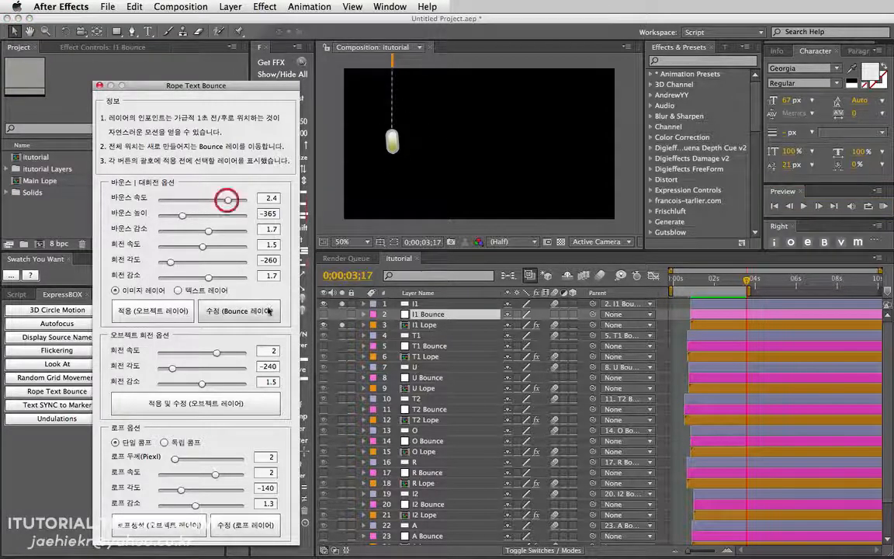
click(885, 207)
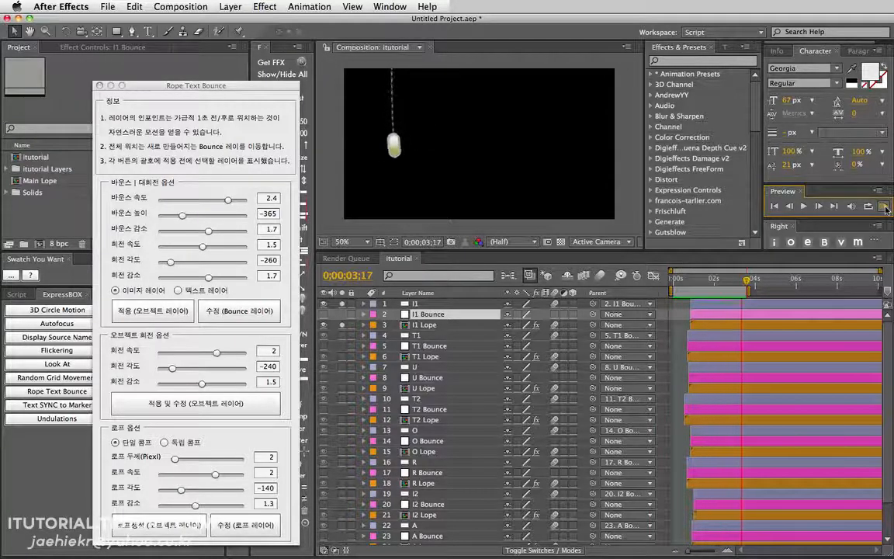
click(886, 208)
drag(226, 203, 187, 200)
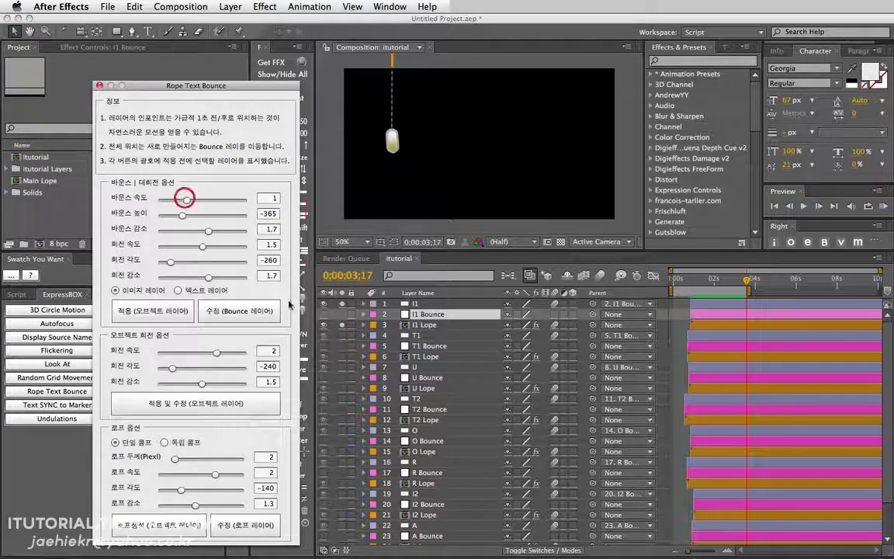
click(239, 310)
click(883, 206)
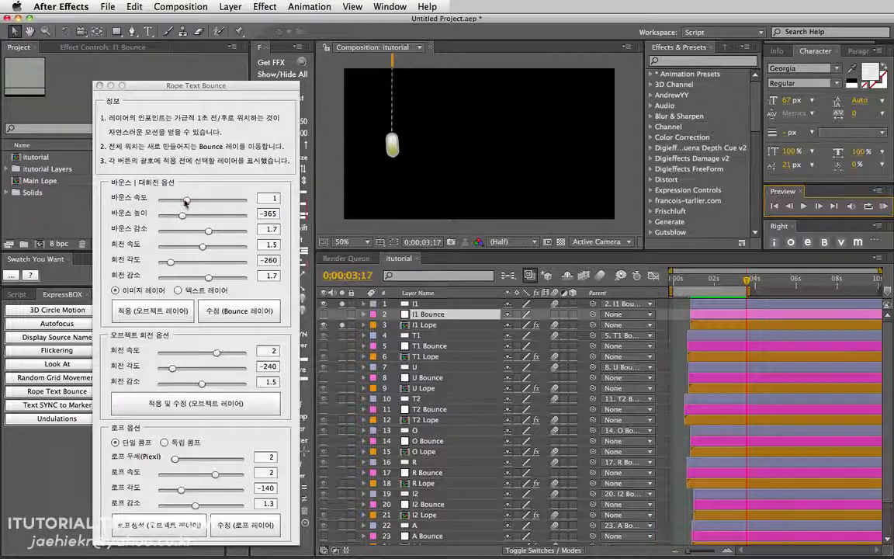
Update the I1 Bounce layer with a bounce speed of 1.3 and a bounce decay of 2.6, and preview it.
drag(187, 199, 196, 199)
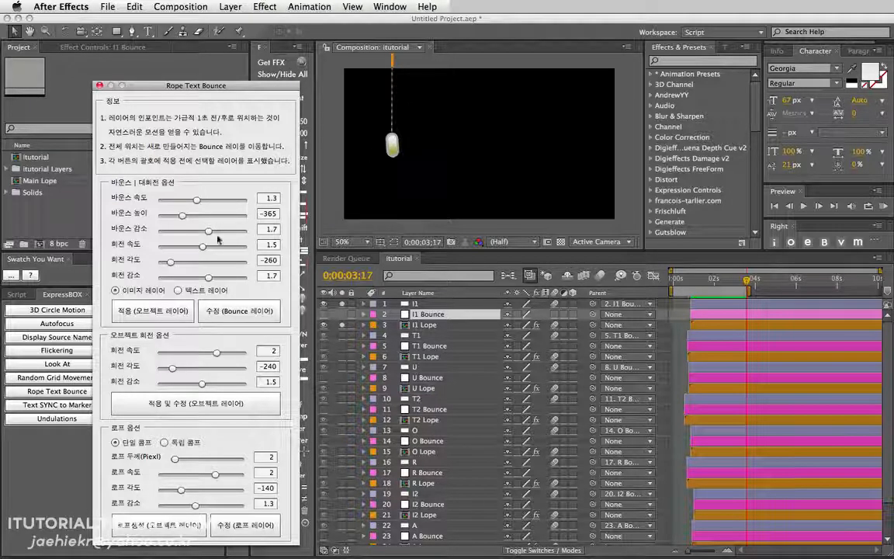
drag(209, 232, 235, 235)
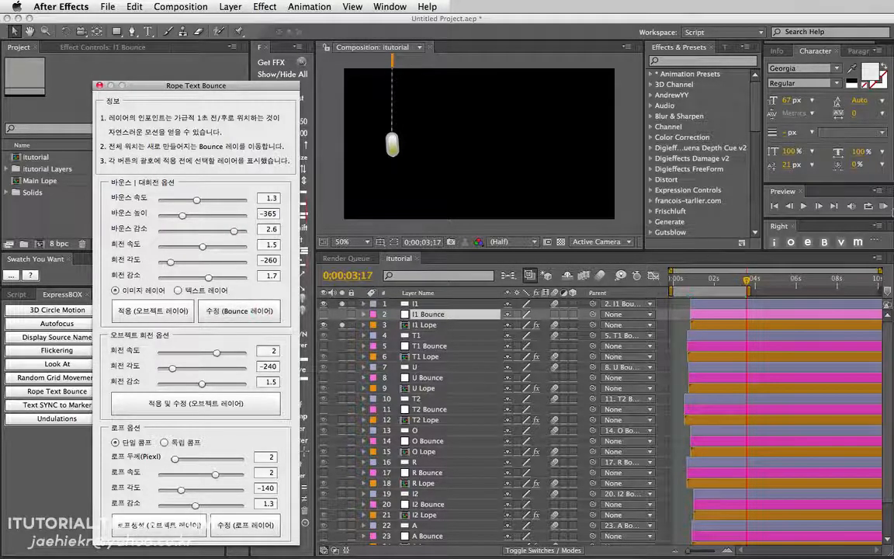
click(884, 206)
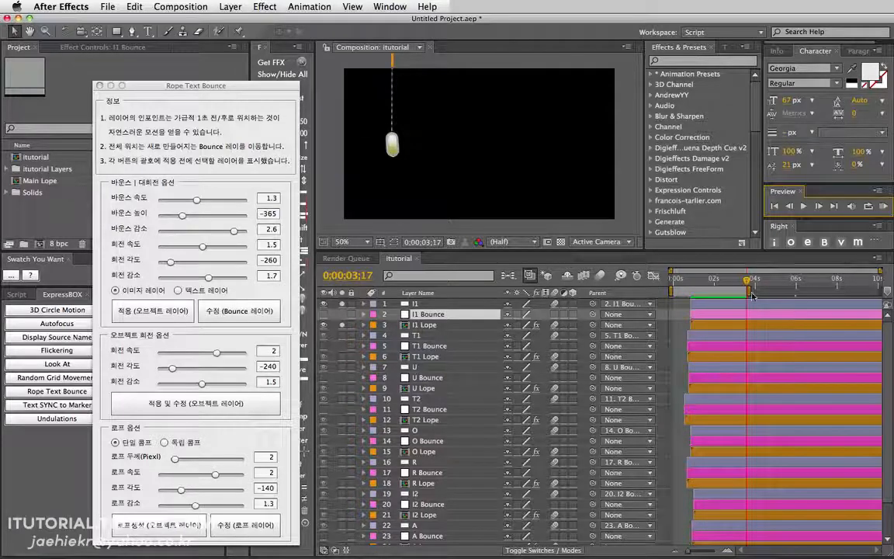
Extend the work area end to just past 5 seconds and preview I1 Bounce with a swing rotation speed of 2.3.
drag(750, 292, 783, 292)
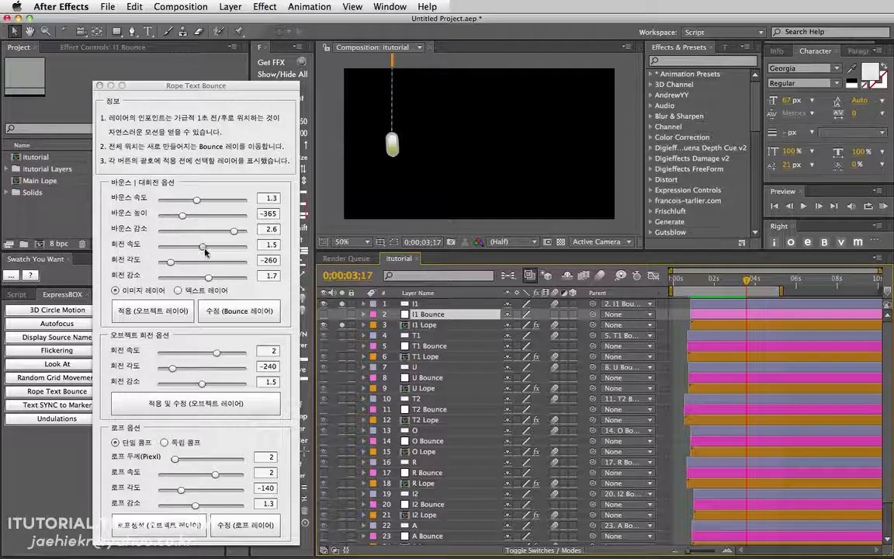
drag(202, 247, 230, 250)
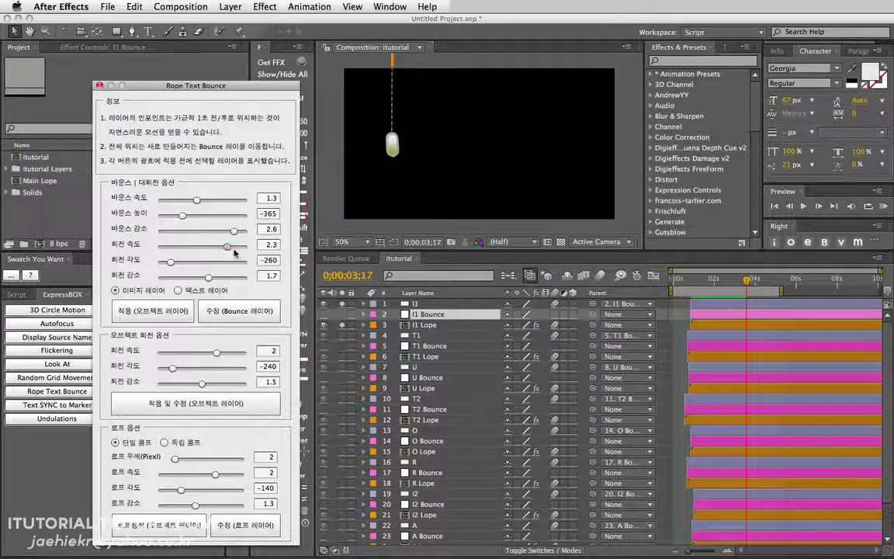
click(269, 312)
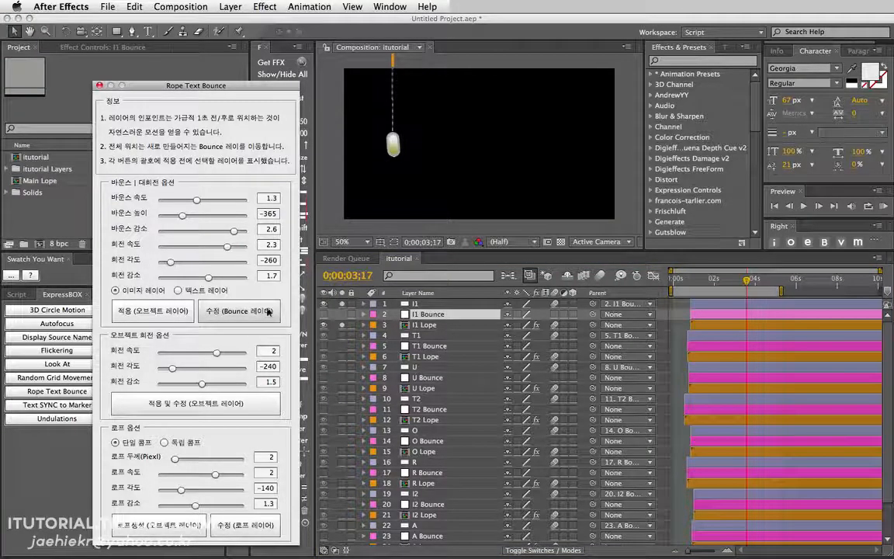
click(885, 206)
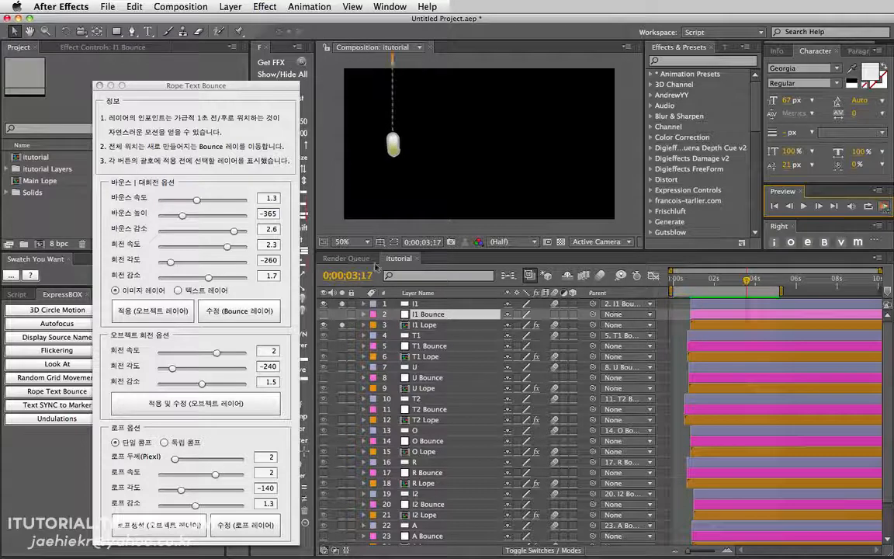
Update the I1 Bounce layer with a bounce decay of 0.8 and preview the result.
drag(234, 231, 179, 235)
click(239, 311)
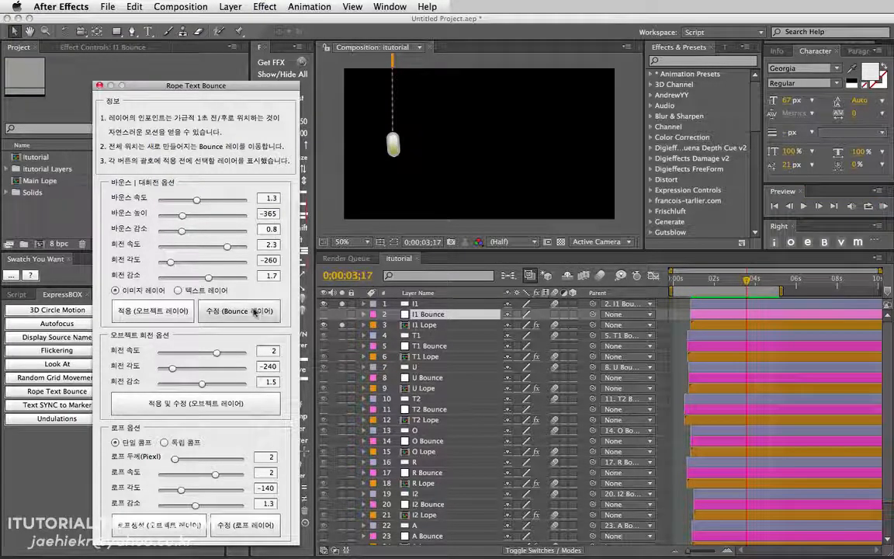
click(883, 208)
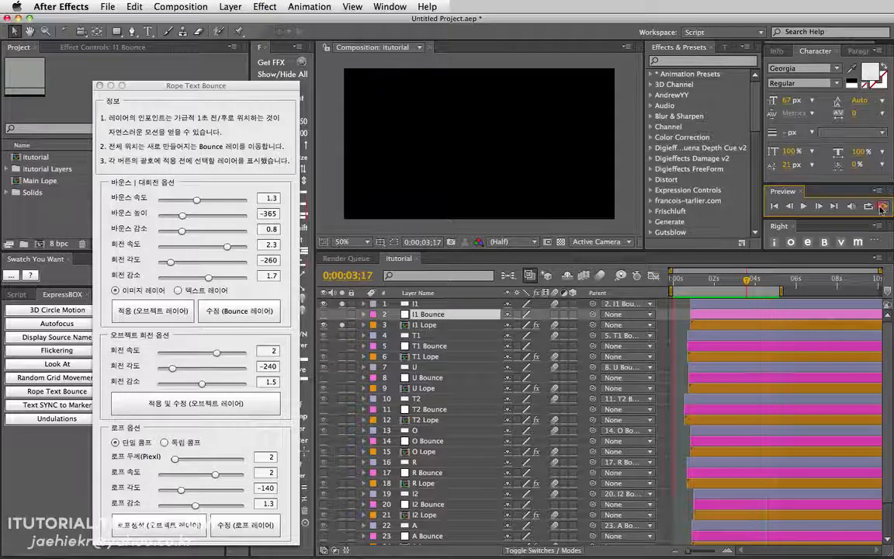
click(883, 208)
Update the I1 Bounce layer's swing rotation speed to 1.5 and move the current time to 0;00;01;01.
drag(227, 250, 203, 248)
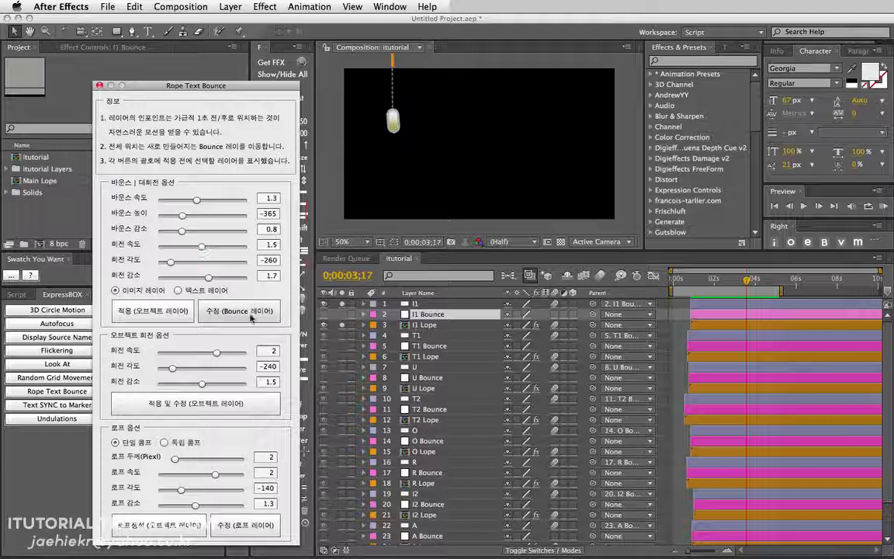
click(693, 279)
drag(694, 280, 695, 281)
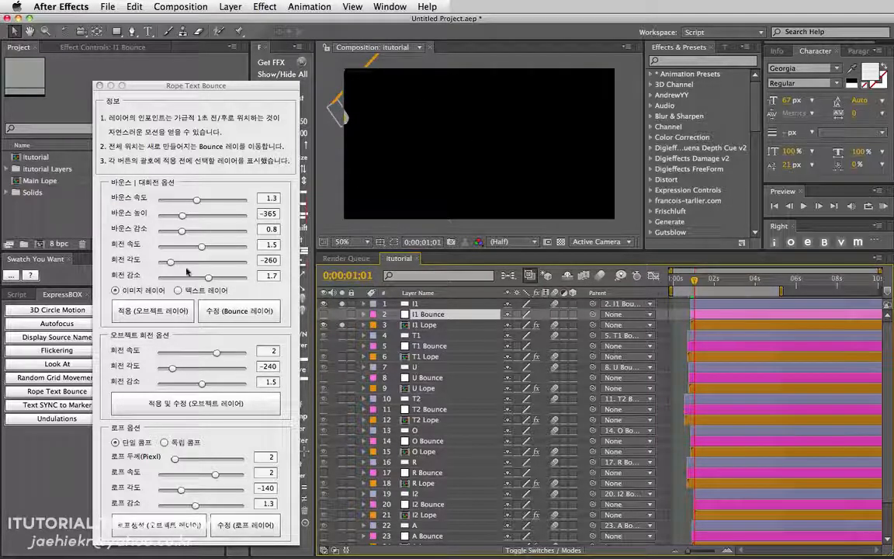
Update the I1 Bounce layer's swing rotation angle, trying 244 and -204 and settling on 234.
drag(171, 264, 233, 262)
click(260, 312)
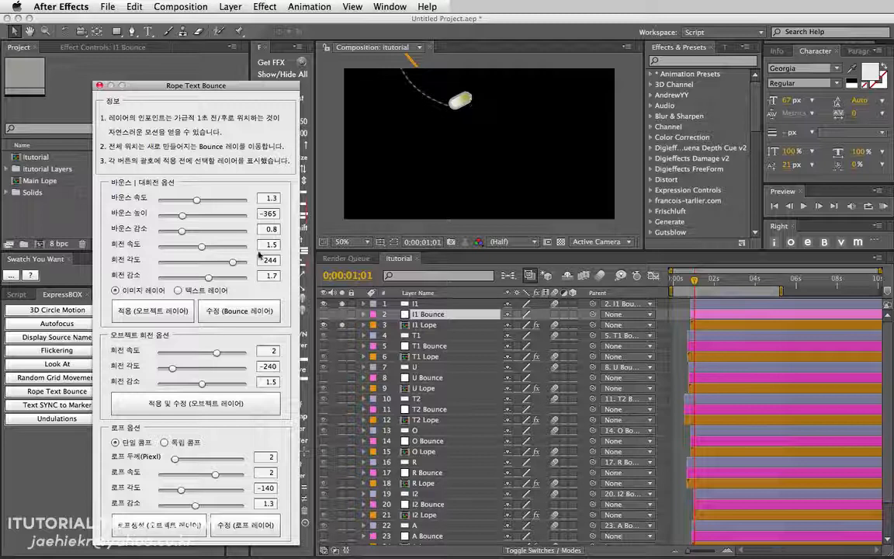
drag(231, 263, 177, 262)
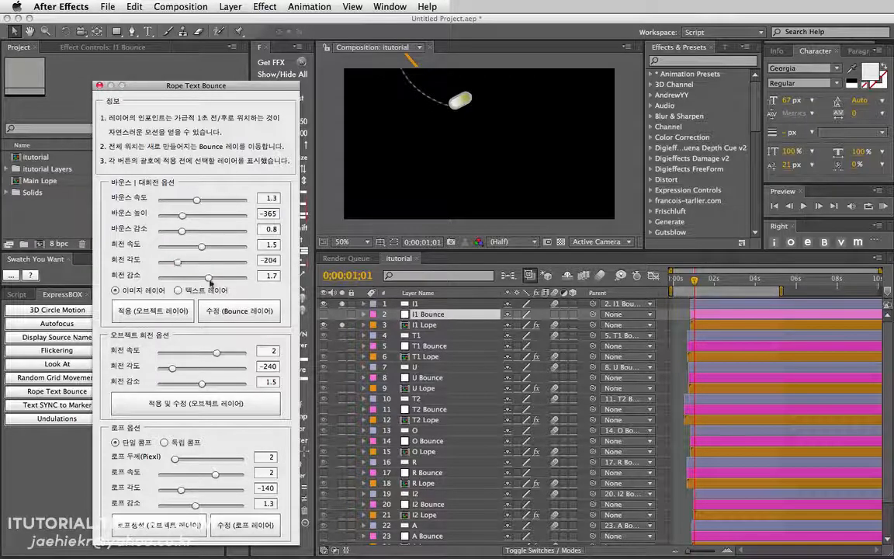
click(234, 311)
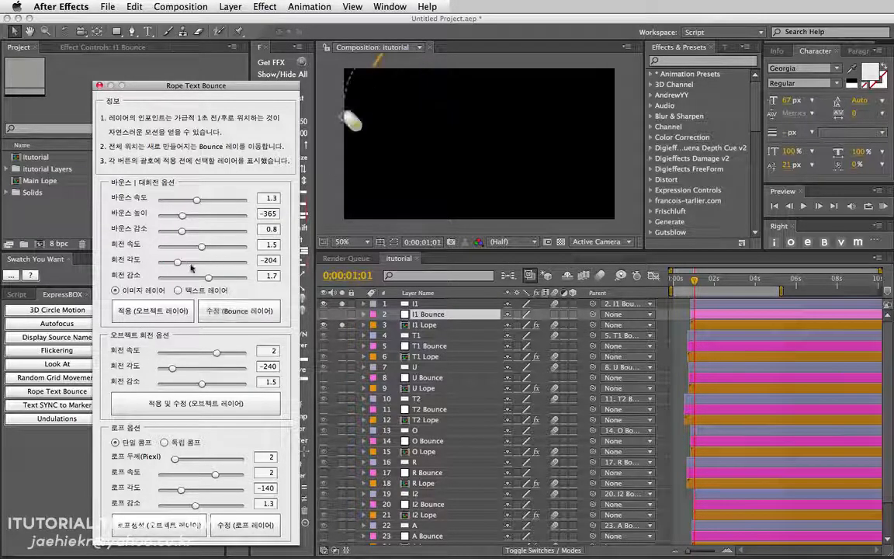
drag(177, 263, 231, 262)
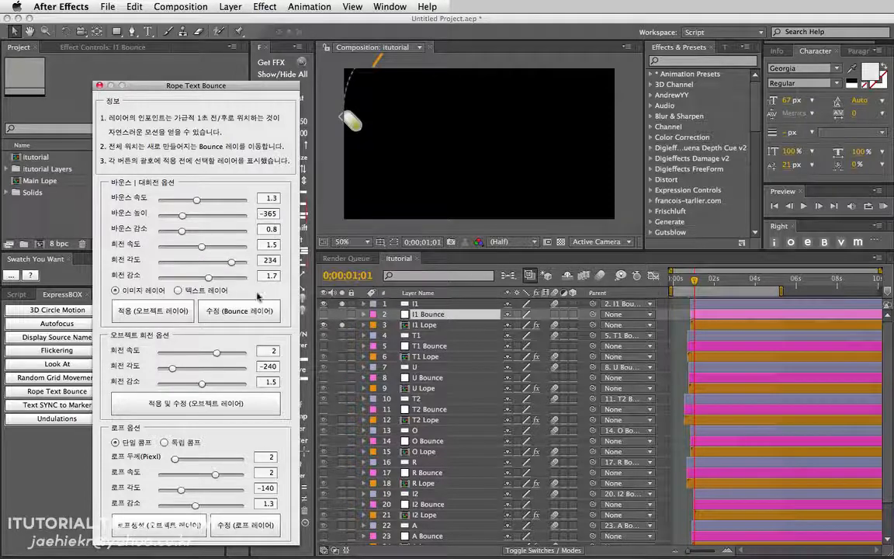
click(247, 310)
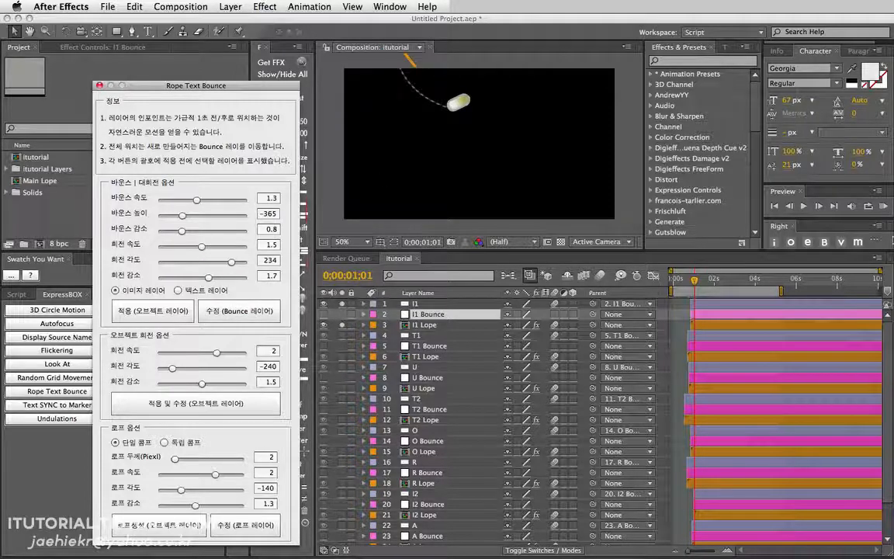
Preview the I1 swing, update the I1 Bounce layer with a swing rotation decay of 2.3, and preview it again.
click(887, 208)
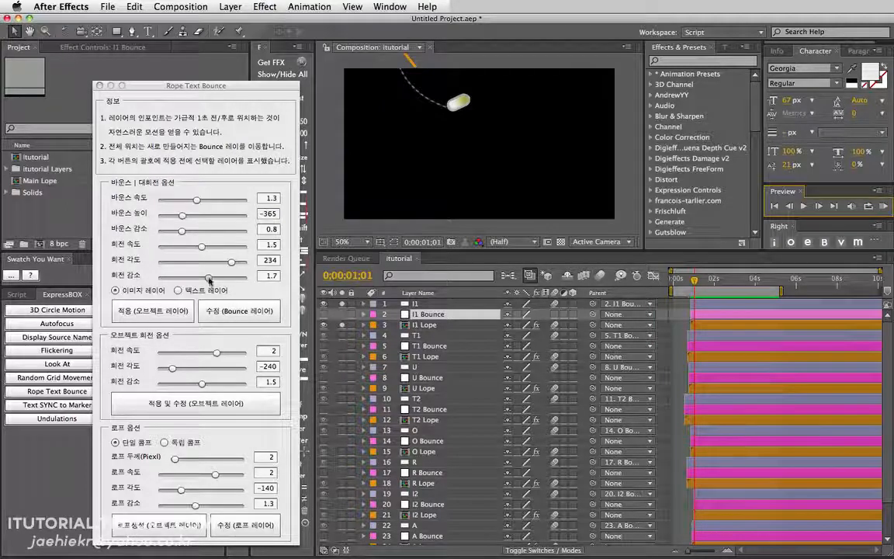
drag(208, 277, 229, 277)
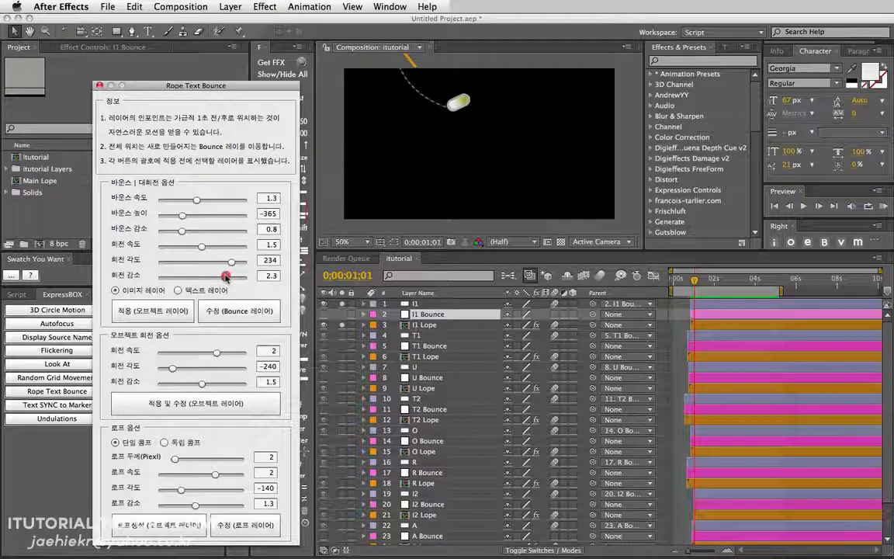
click(247, 311)
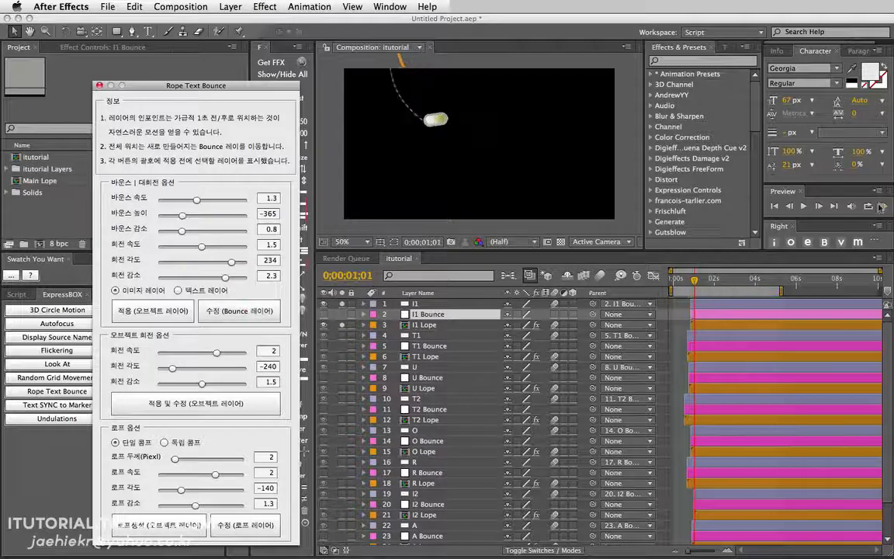
click(884, 205)
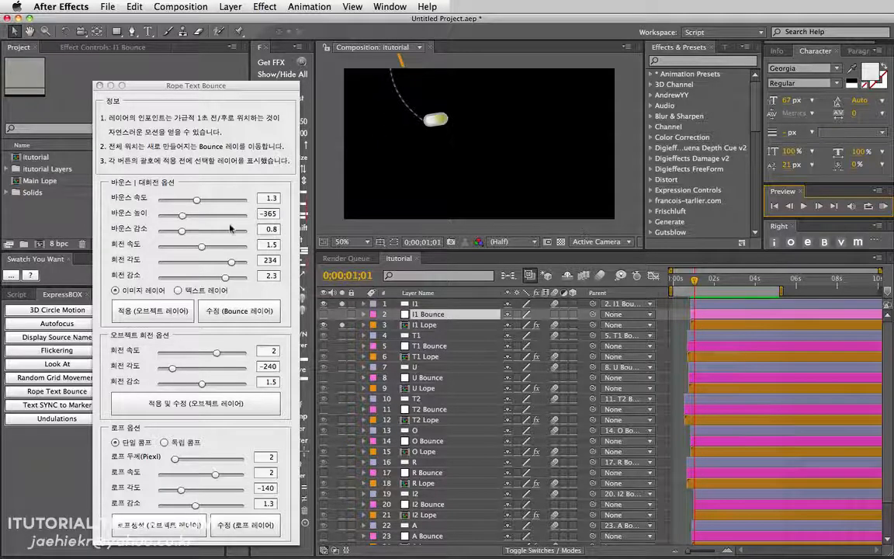
Update the I1 Bounce layer with a bounce decay of 1.9 and preview the result.
click(202, 245)
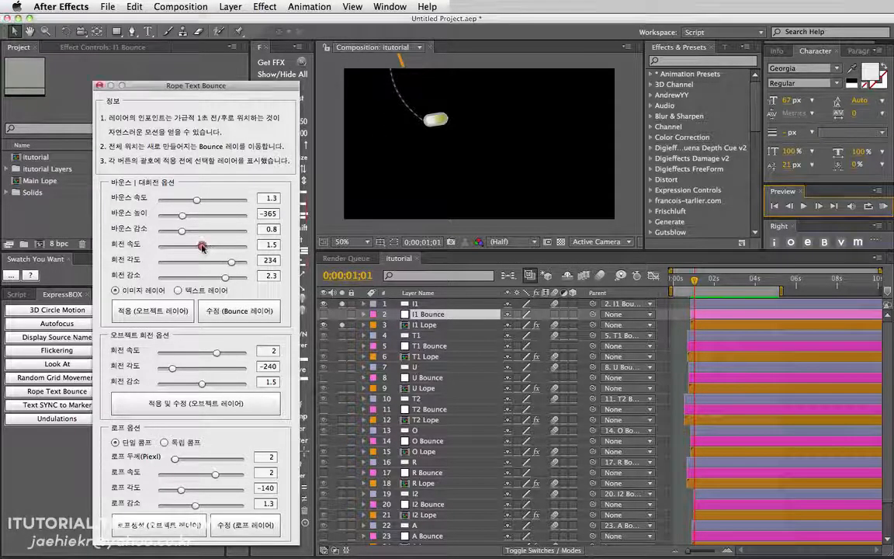
drag(185, 230, 213, 231)
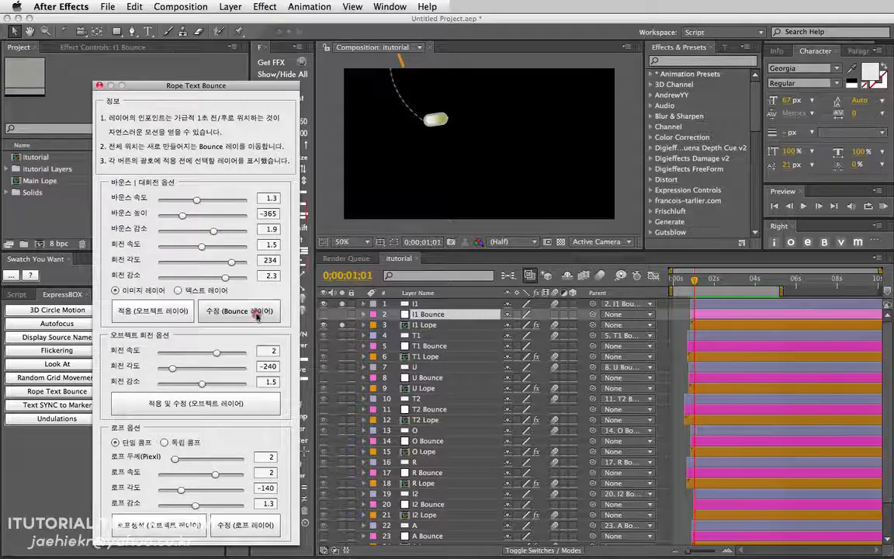
click(257, 311)
click(883, 206)
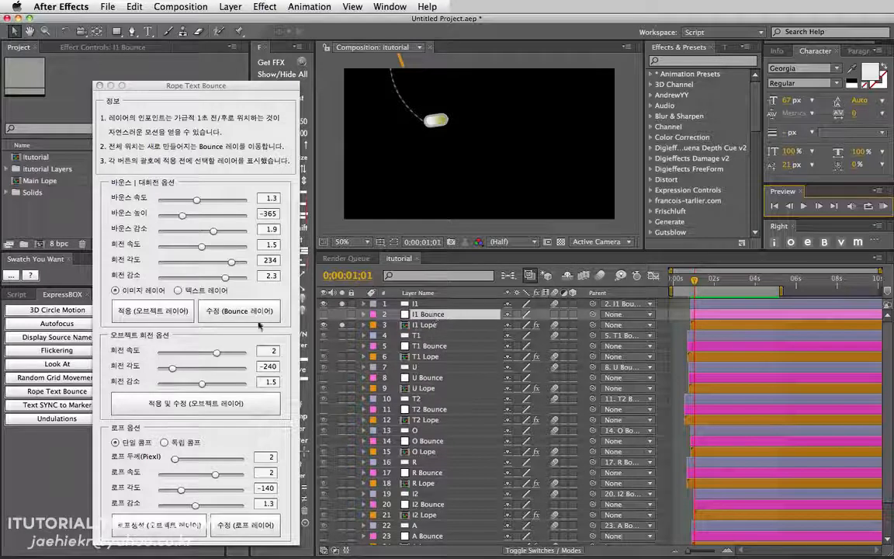
super+click(437, 347)
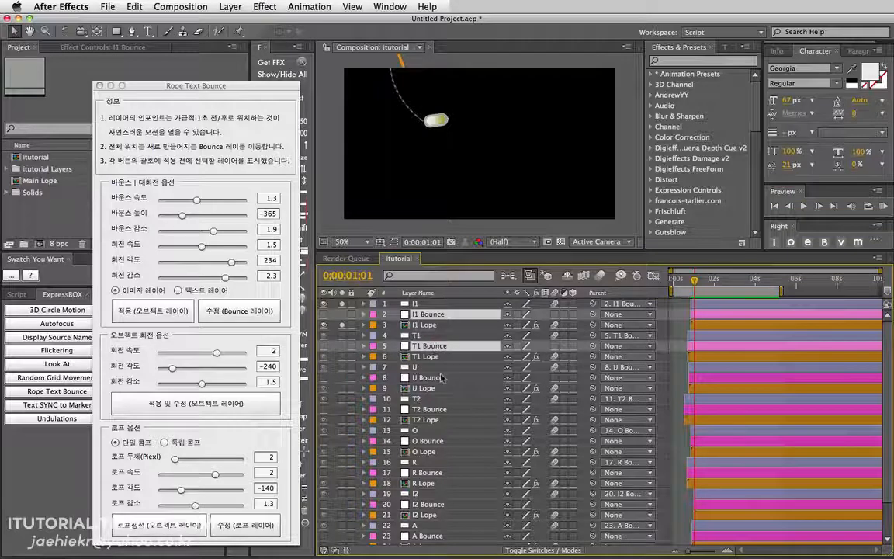
super+click(435, 378)
super+click(438, 409)
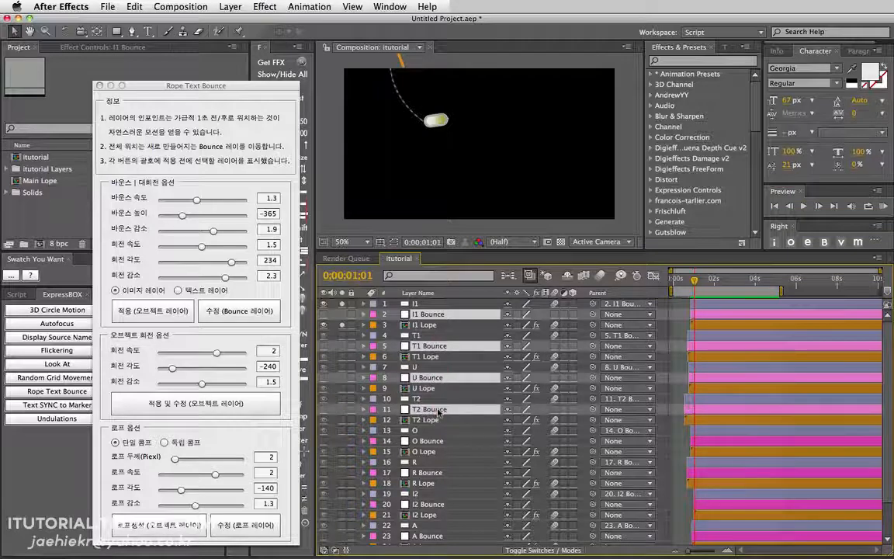
super+click(437, 410)
super+click(437, 378)
super+click(437, 346)
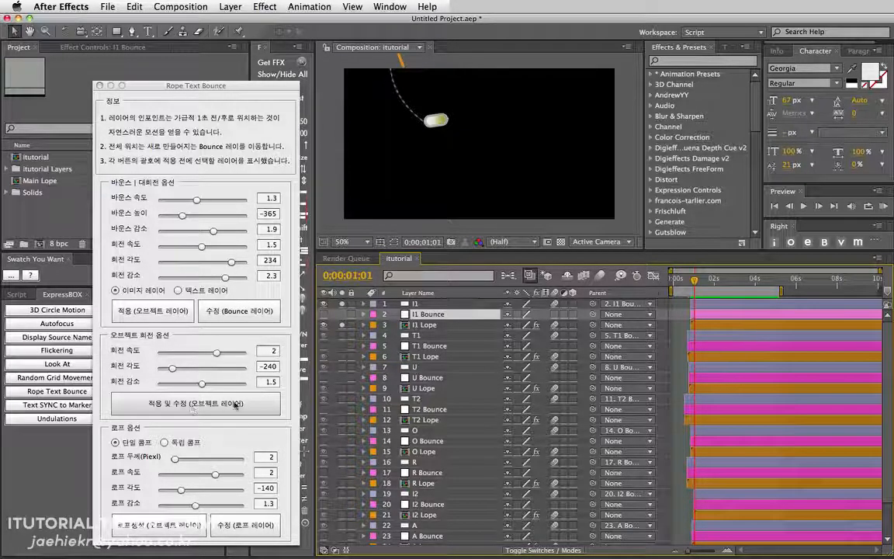
Move the current time to 0;00;01;00 and update the I1 Bounce layer with a swing rotation angle of -244.
click(424, 303)
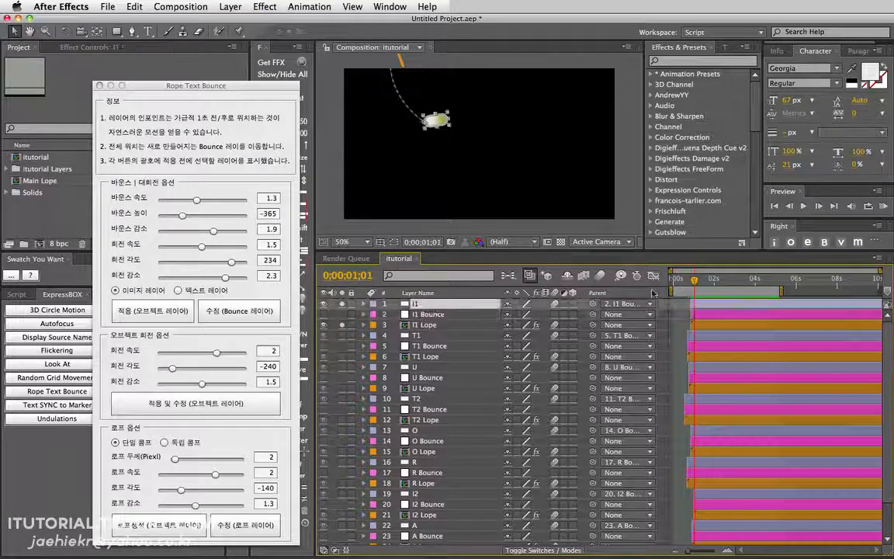
drag(693, 280, 693, 287)
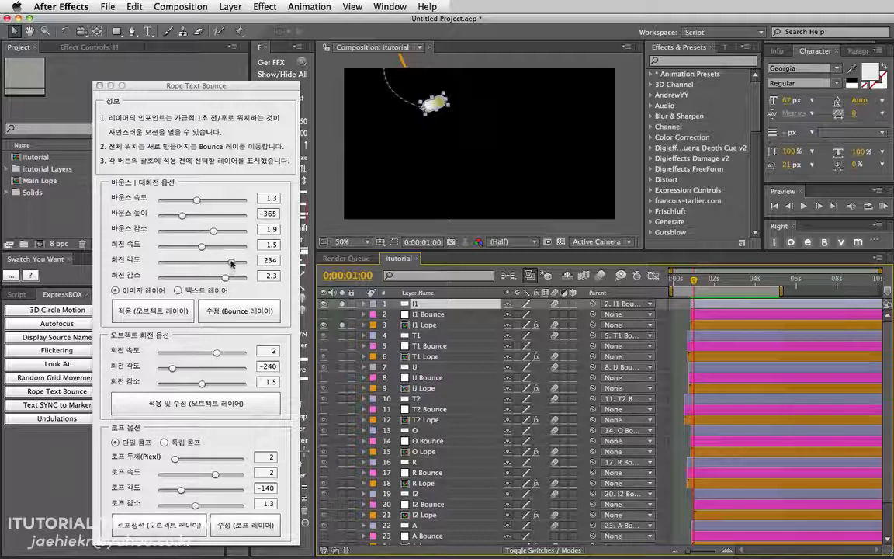
drag(231, 264, 172, 264)
click(272, 311)
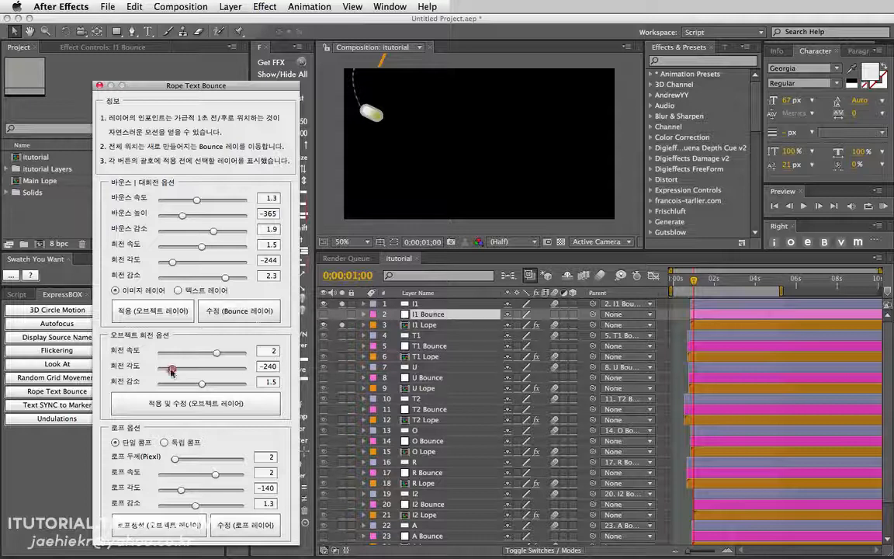
Apply an object rotation angle of 293 to the I1 letter layer.
drag(172, 371, 231, 369)
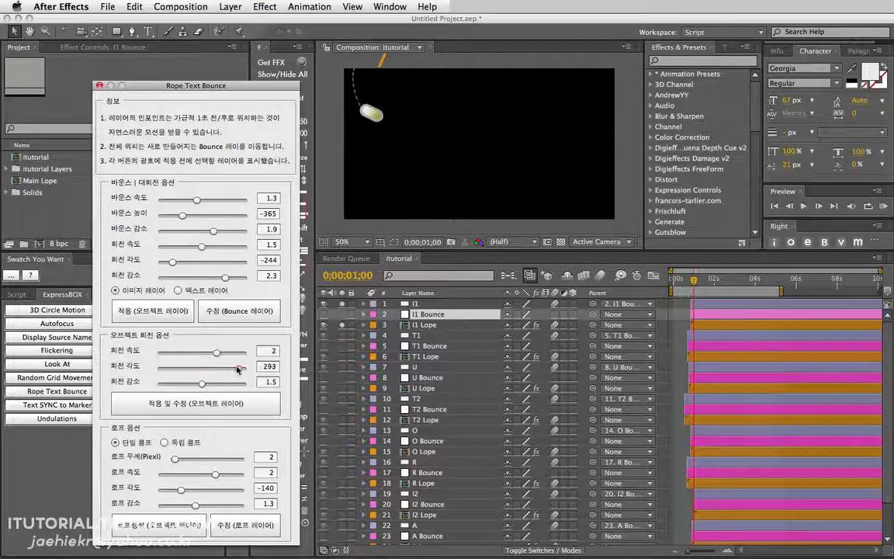
click(433, 304)
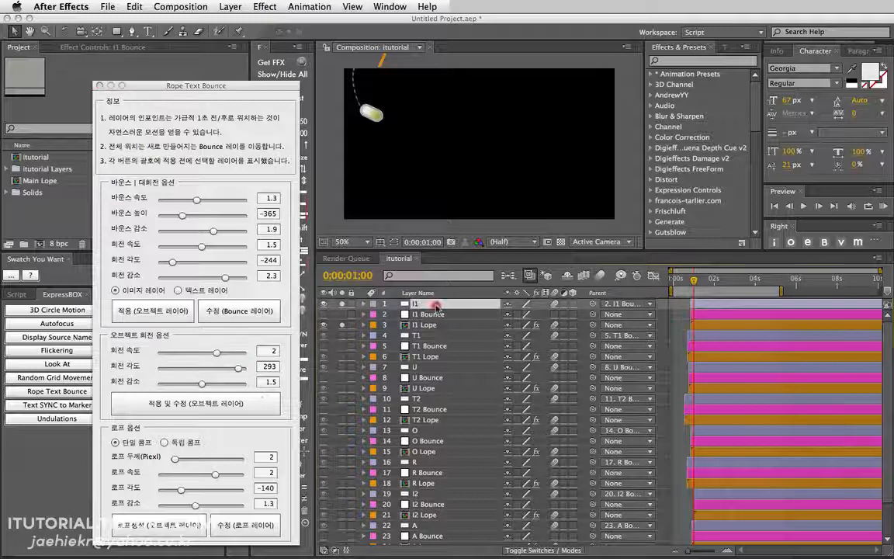
click(242, 401)
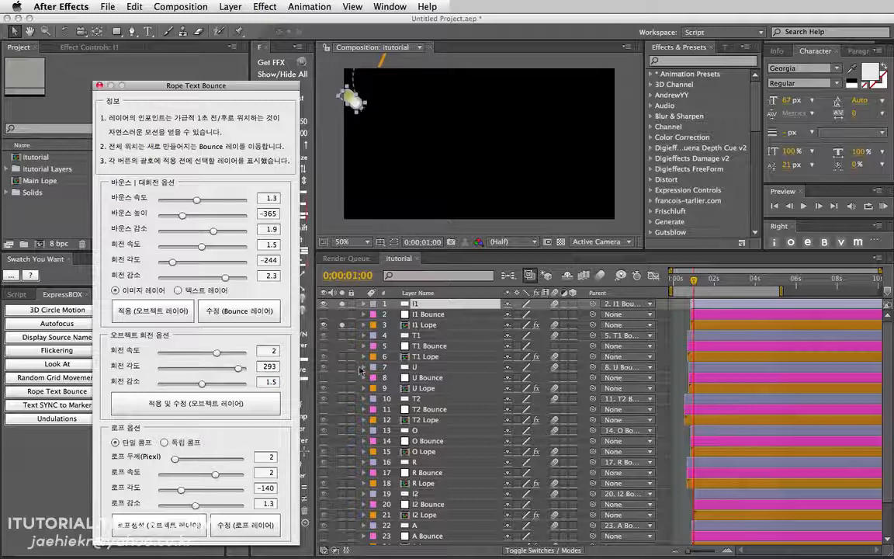
Update the I1 Lope layer with a rope angle of 187.
click(423, 330)
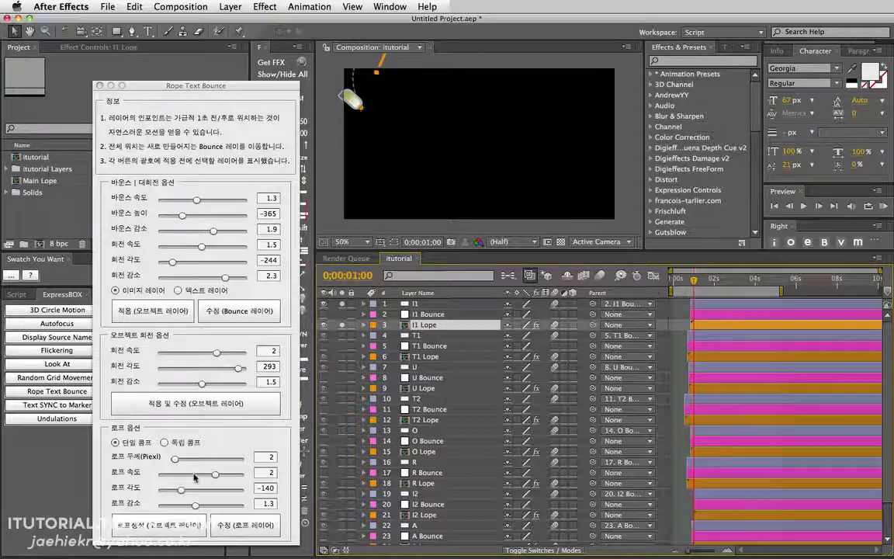
drag(181, 491, 219, 487)
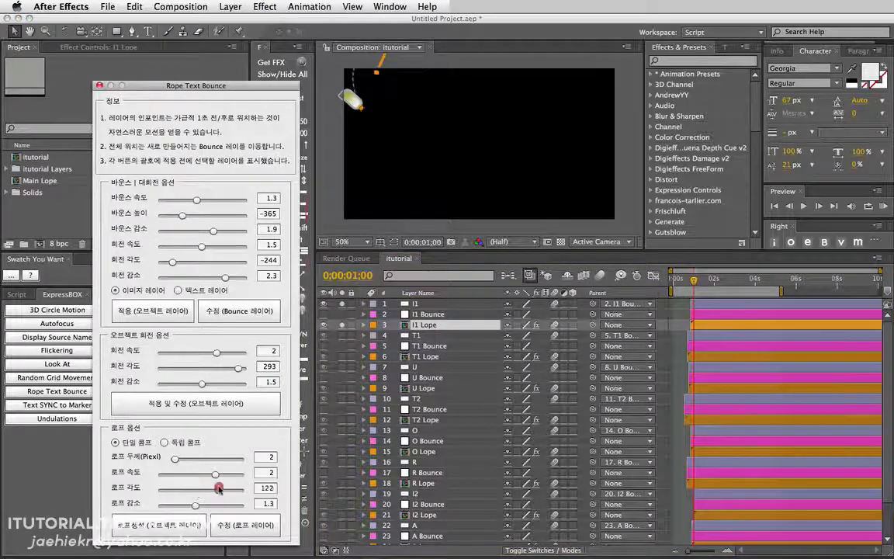
click(245, 524)
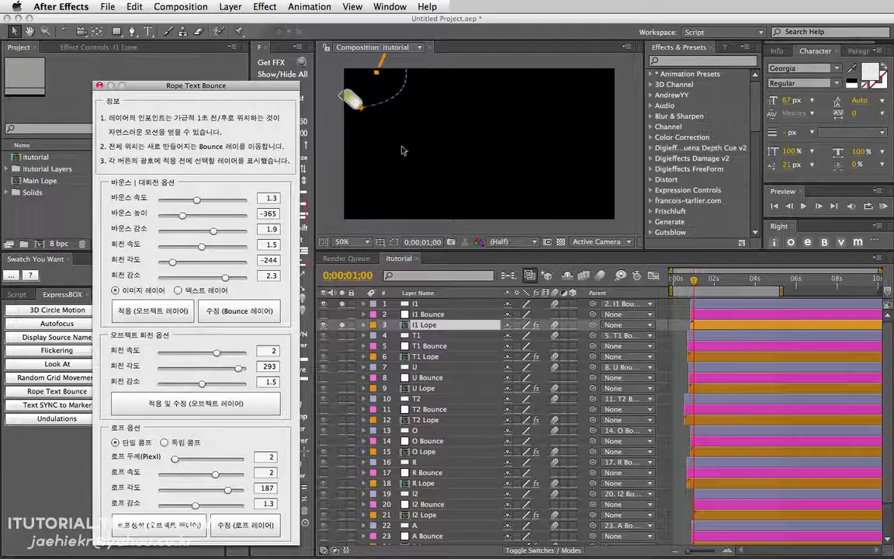
Move the current time to 0;00;03;05, update the I1 Lope layer with a rope decay of 2.4, and preview it.
drag(695, 278, 740, 270)
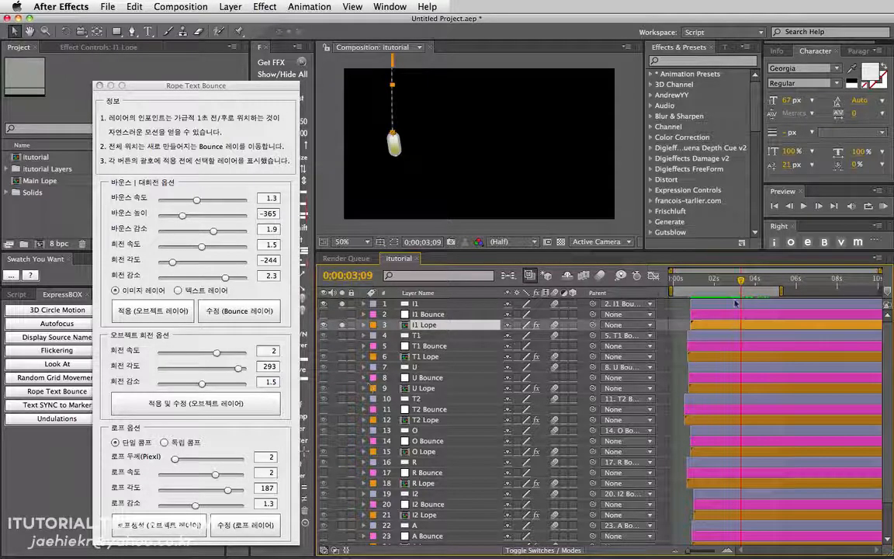
mouse_move(731, 283)
mouse_down()
mouse_move(687, 282)
mouse_move(739, 285)
mouse_up()
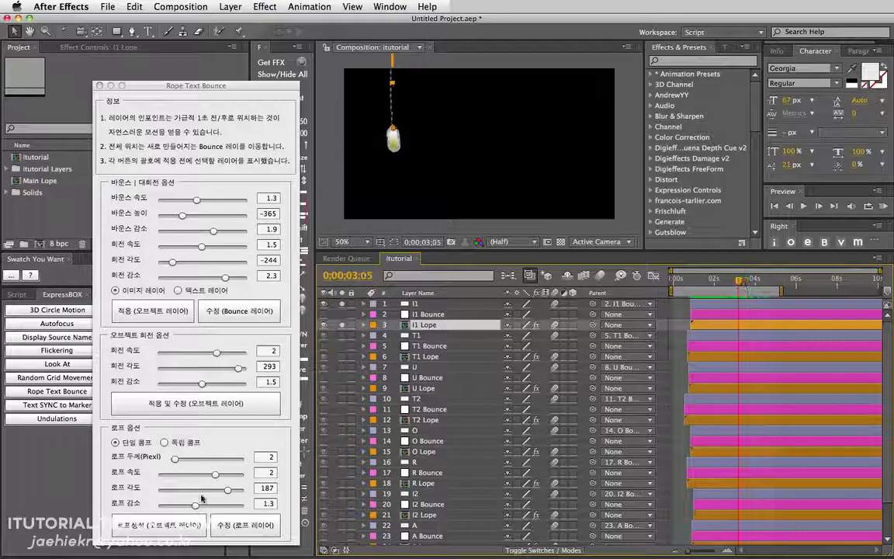
drag(197, 508, 205, 506)
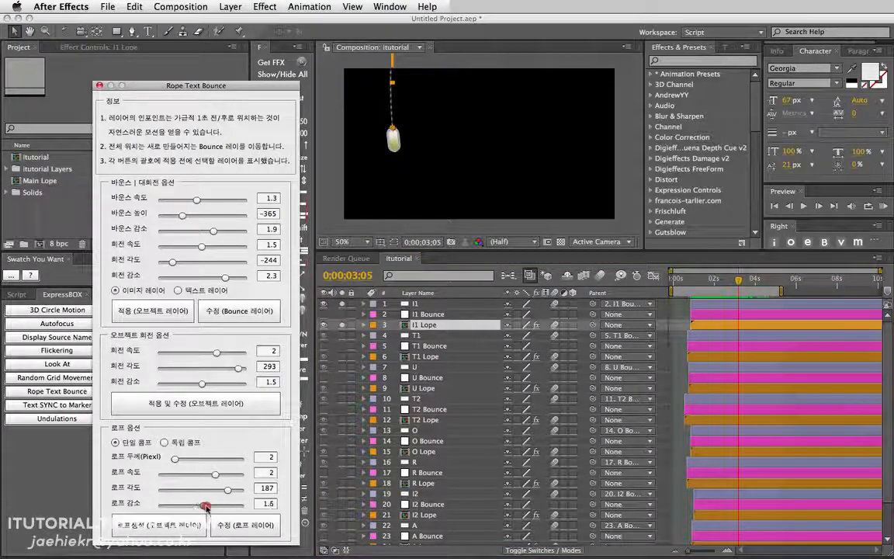
click(267, 523)
click(886, 206)
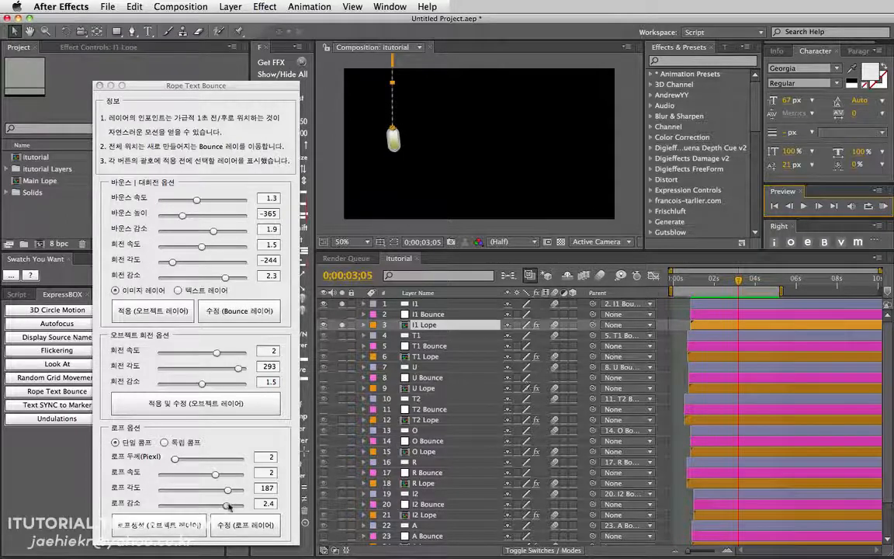
Update the I1 Lope layer with a rope decay of 1 and preview the result.
drag(229, 506, 186, 506)
click(247, 524)
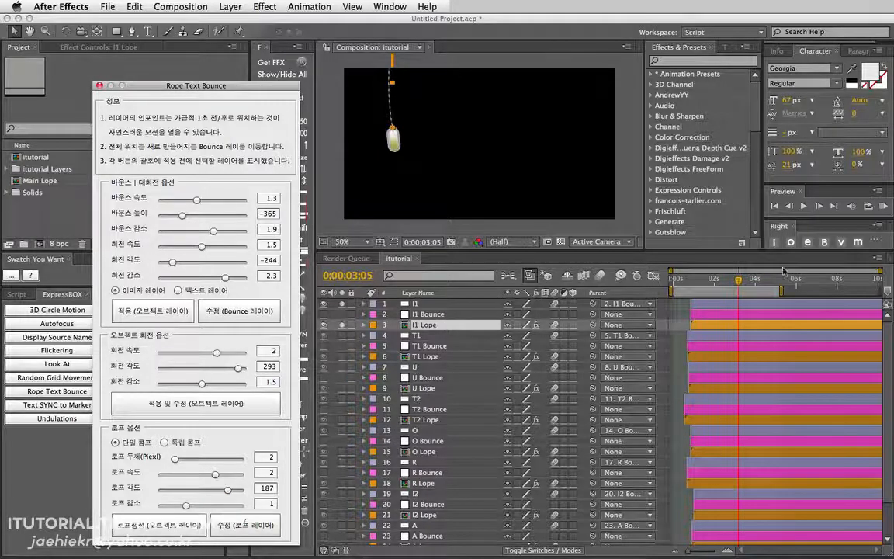
click(885, 206)
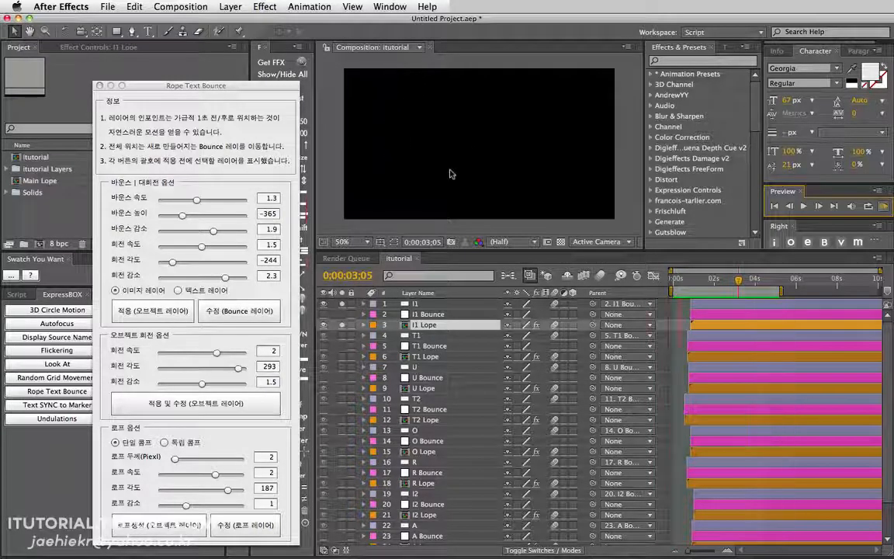
click(887, 205)
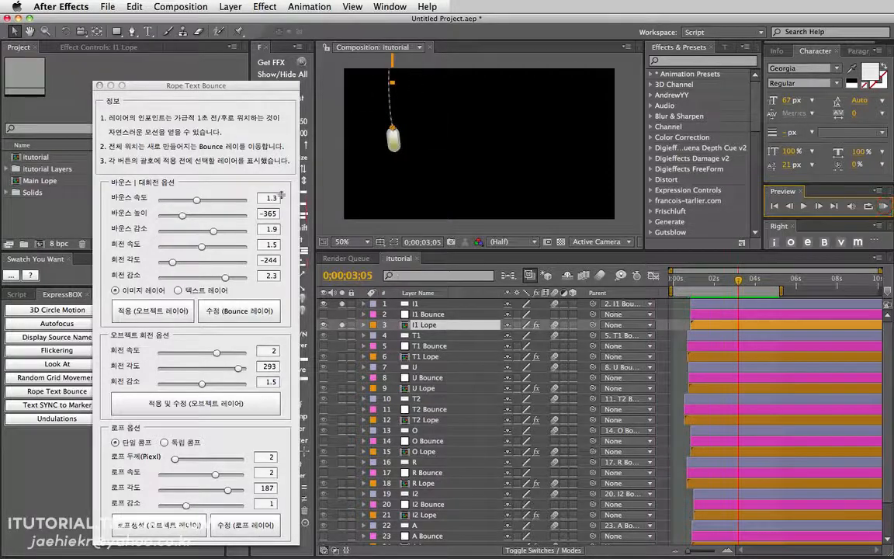
Close the Rope Text Bounce window and delete all layers from the itutorial composition.
drag(216, 86, 203, 51)
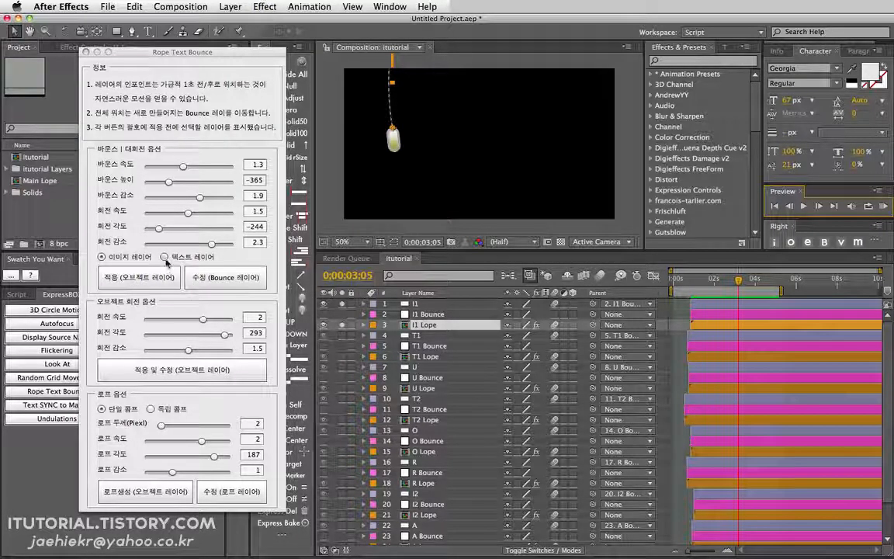
click(88, 53)
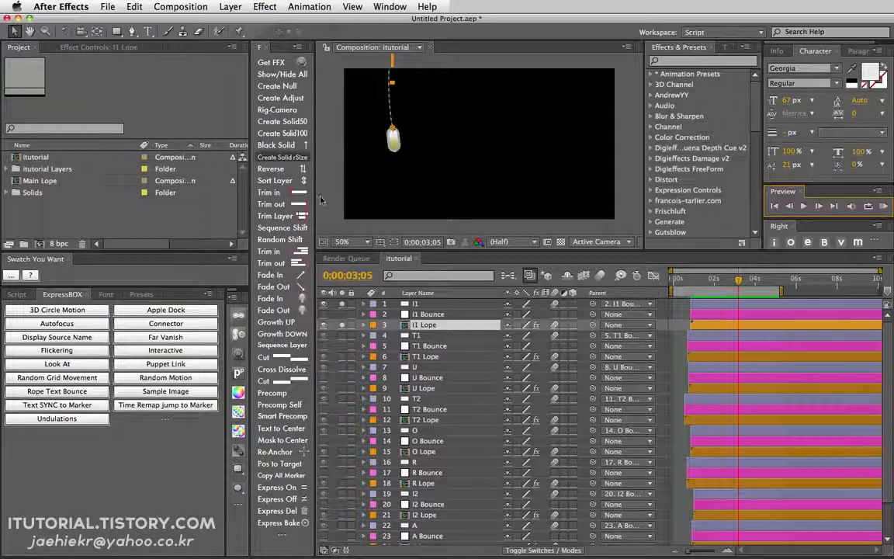
click(478, 359)
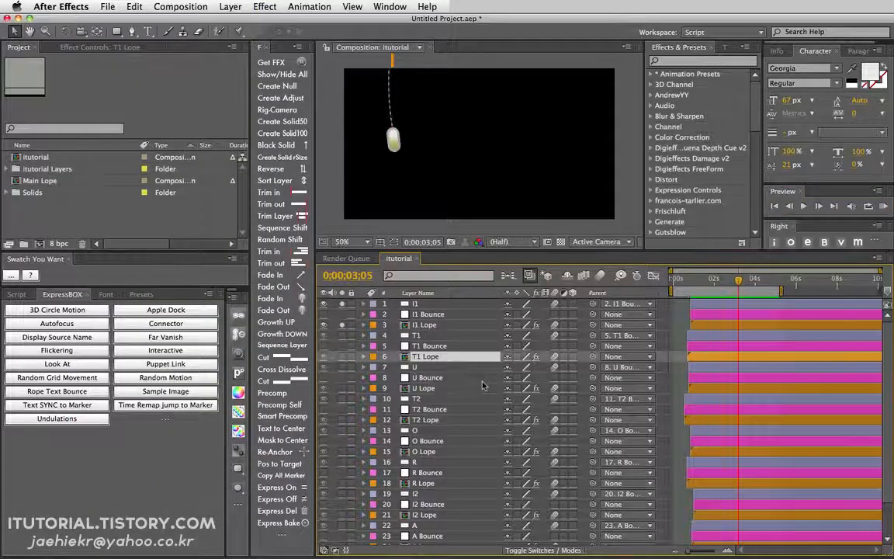
key(super+a)
key(Delete)
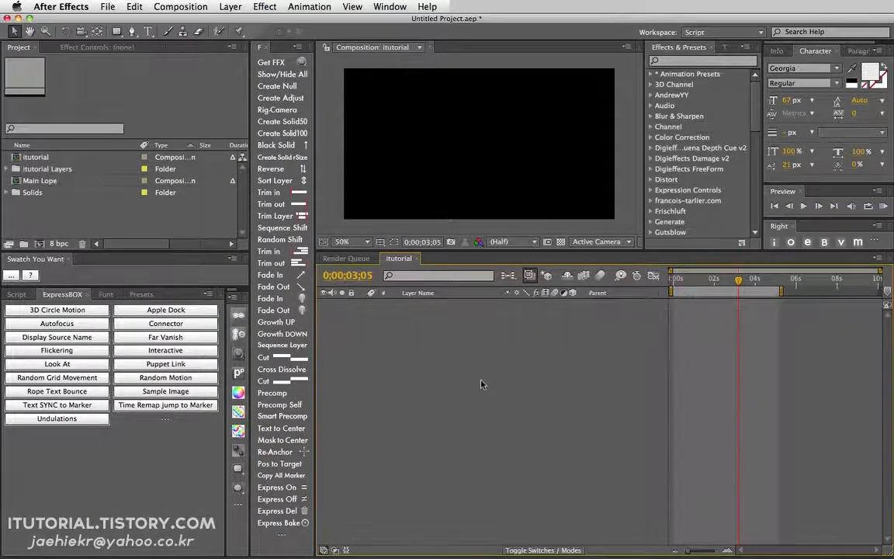
Create three separate text layers in the empty composition reading "s", "shin" and "u".
click(148, 31)
click(416, 149)
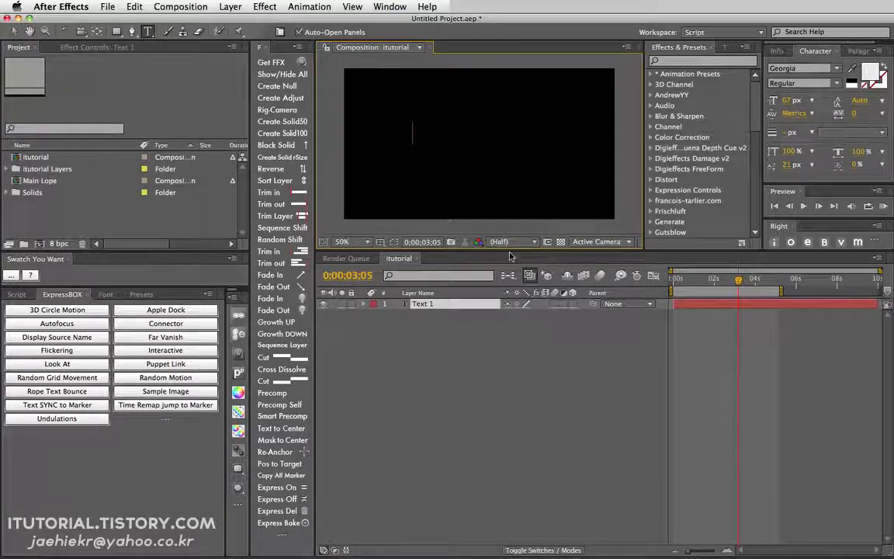
click(444, 140)
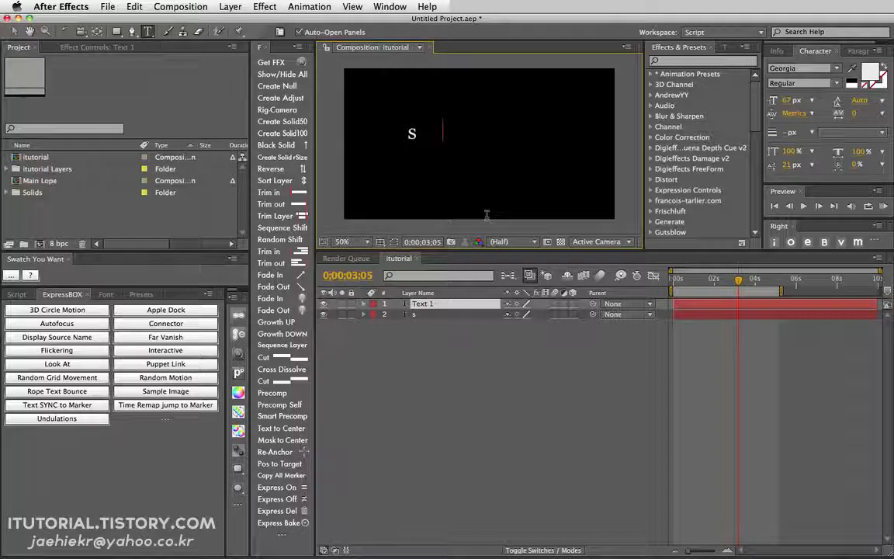
text(shin)
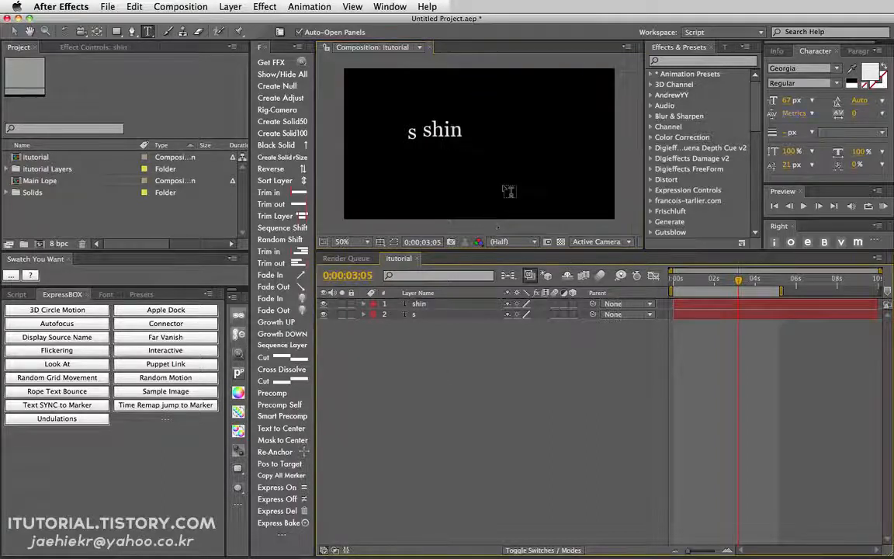
click(499, 163)
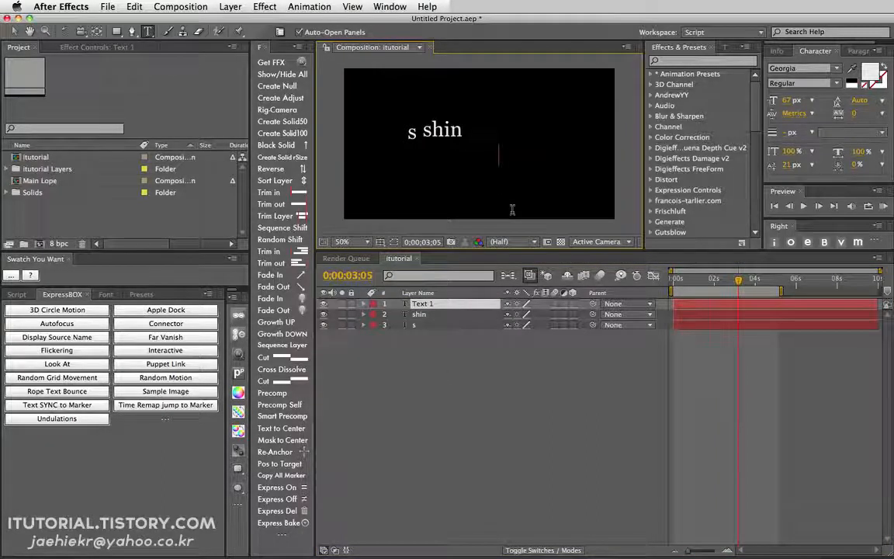
text(u)
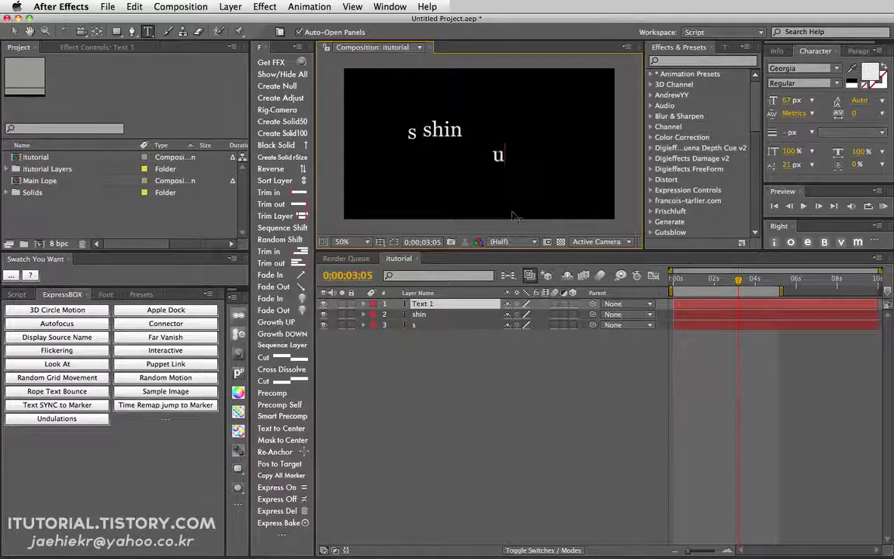
Try to reposition the "s" text in the composition and undo back past the "u" text layer.
click(384, 338)
click(14, 32)
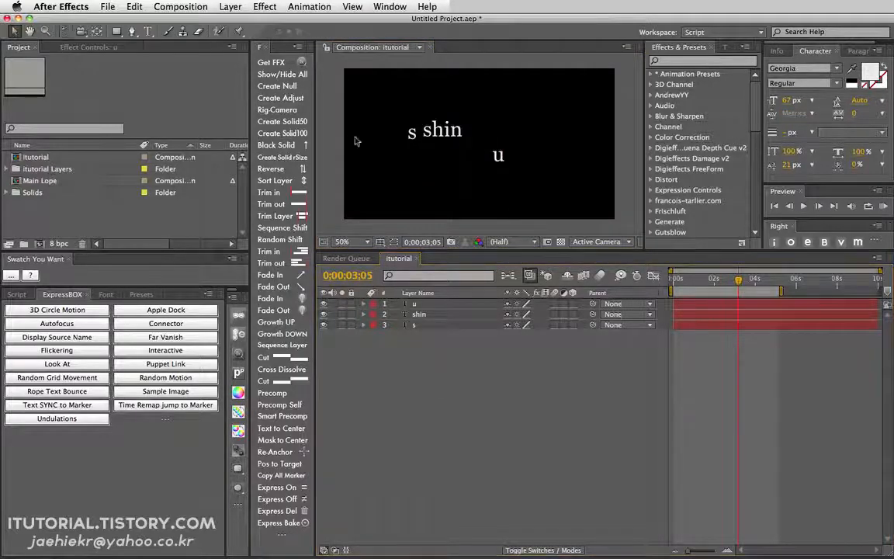
click(412, 137)
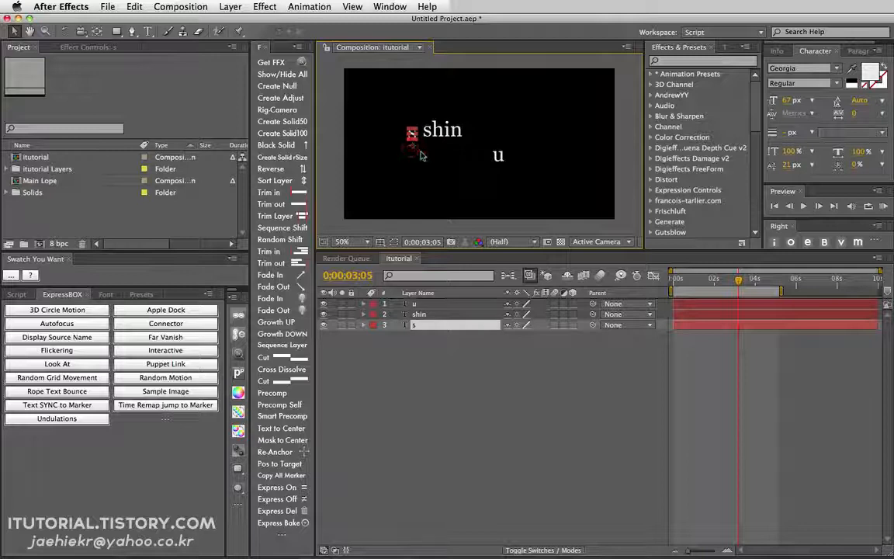
key(super+z)
click(412, 135)
click(413, 145)
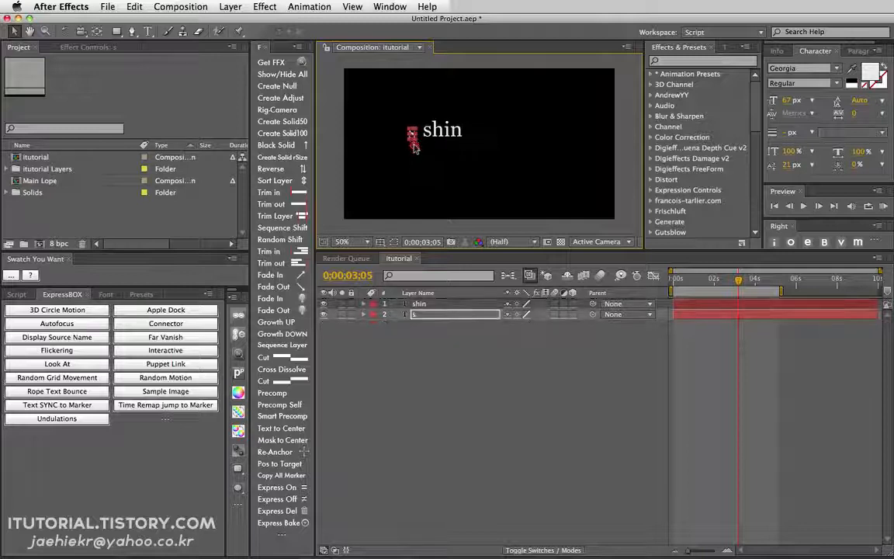
Move the "s" and "shin" texts down so they sit side by side on one line in the composition.
click(413, 136)
key(slash)
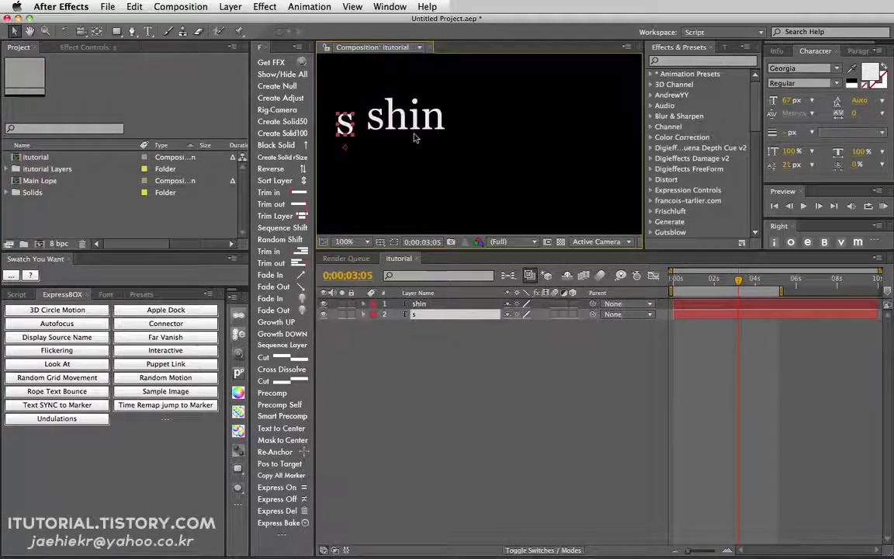
drag(346, 126, 371, 177)
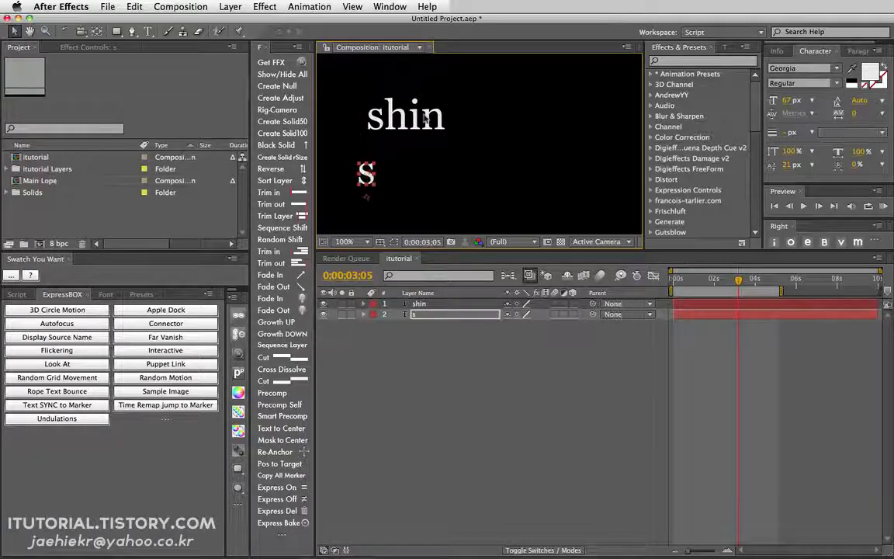
drag(404, 120, 450, 172)
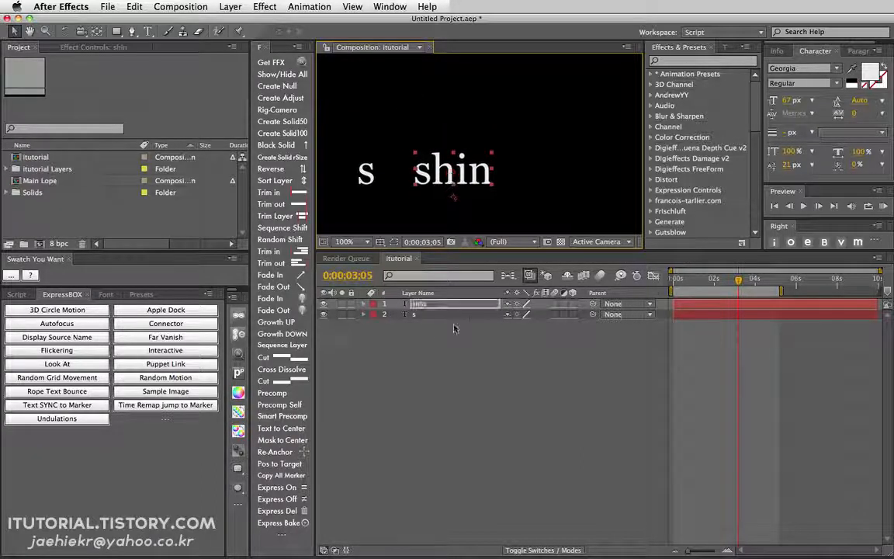
Create a separate text layer reading "u" and align it on the same line, to the right of "shin".
click(449, 331)
click(148, 32)
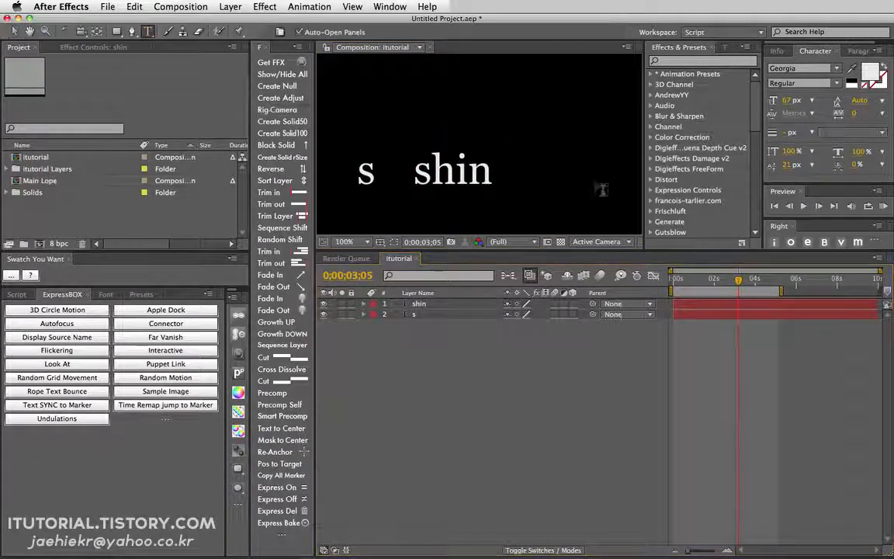
click(525, 173)
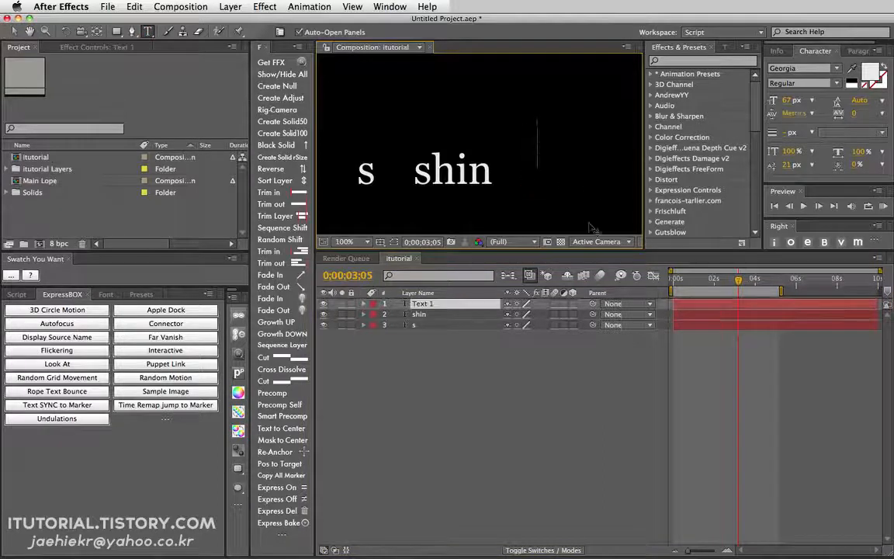
text(u)
click(13, 32)
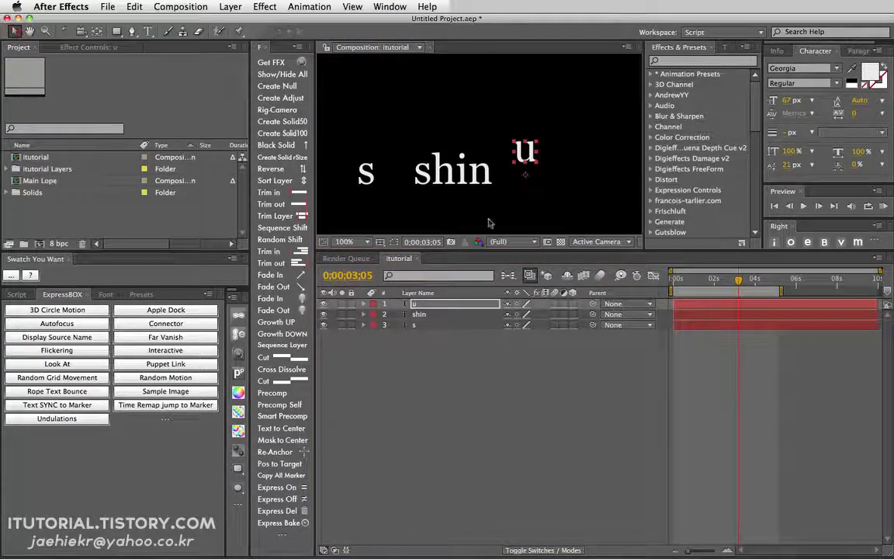
drag(532, 159, 539, 182)
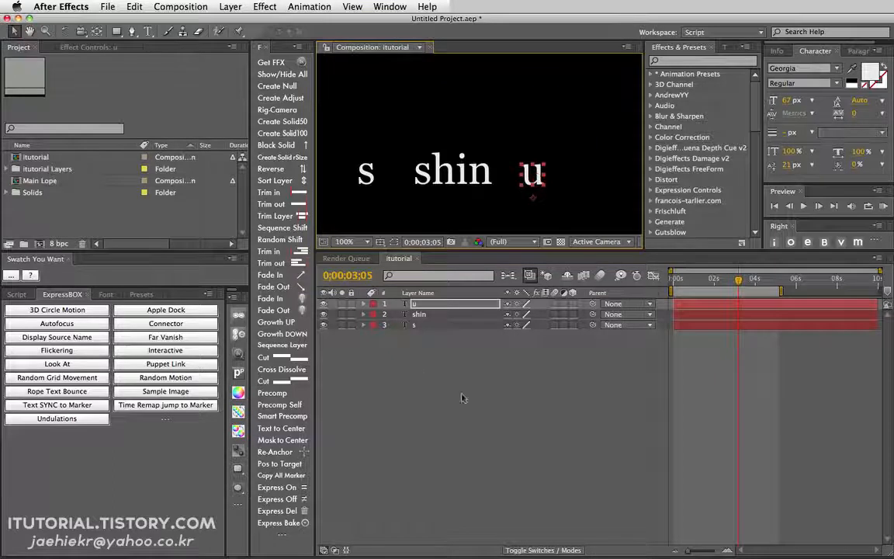
click(425, 376)
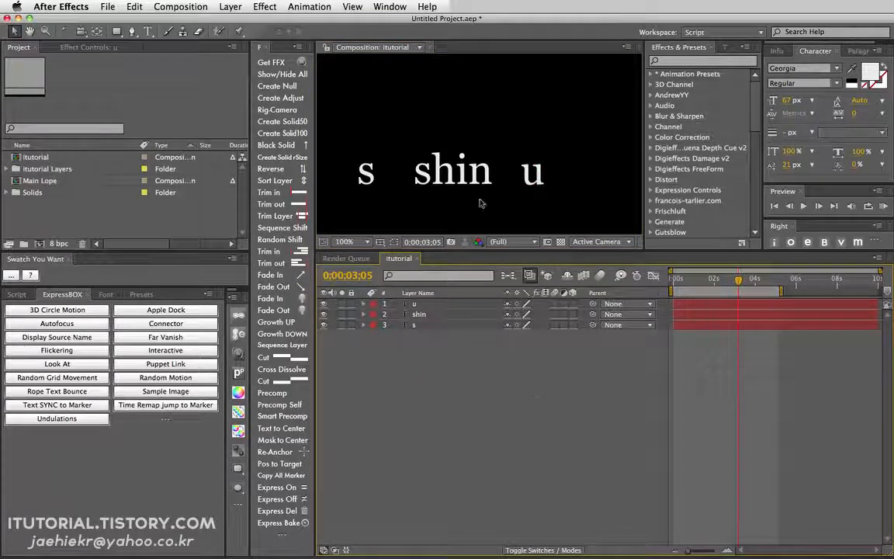
Raise the "shin" text above "s" and "u" and nudge "s" slightly to the left.
key(comma)
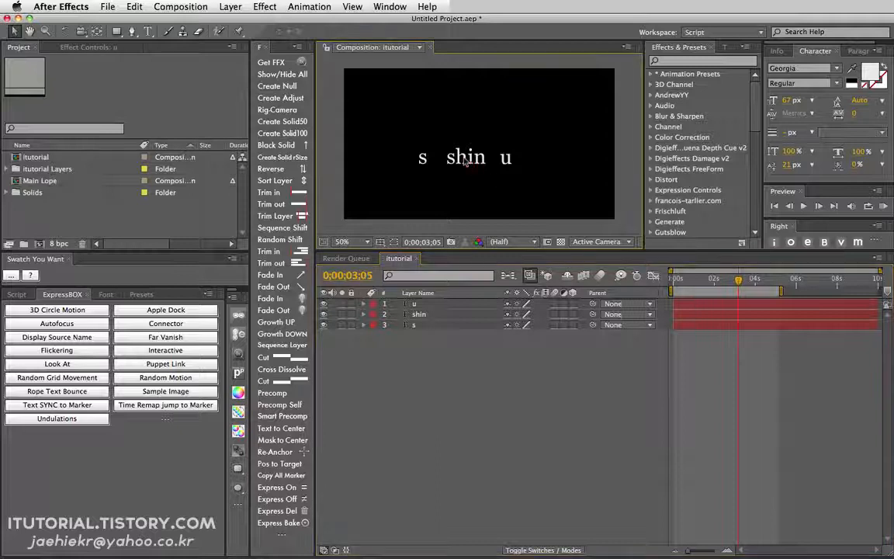
drag(466, 160, 421, 157)
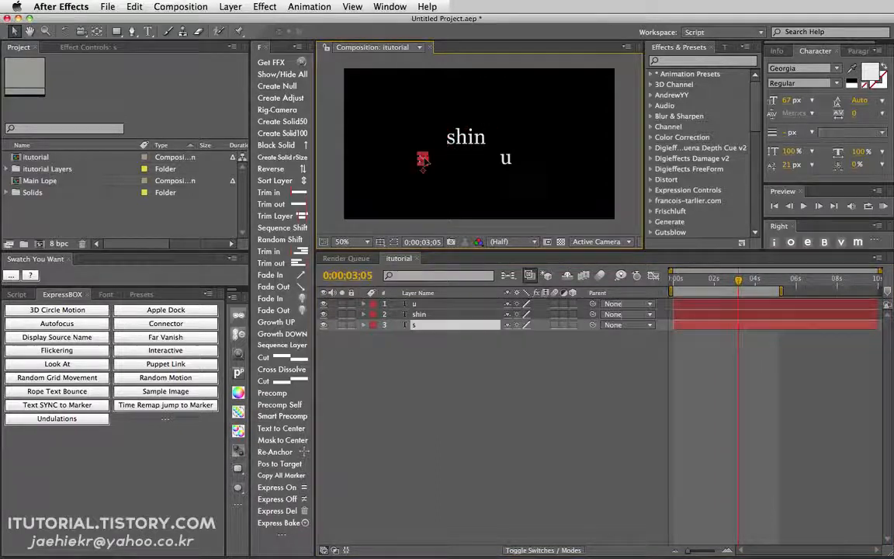
Select all three text layers and open the Rope Text Bounce script, placing its window clear of the composition view.
click(426, 305)
drag(434, 333, 415, 304)
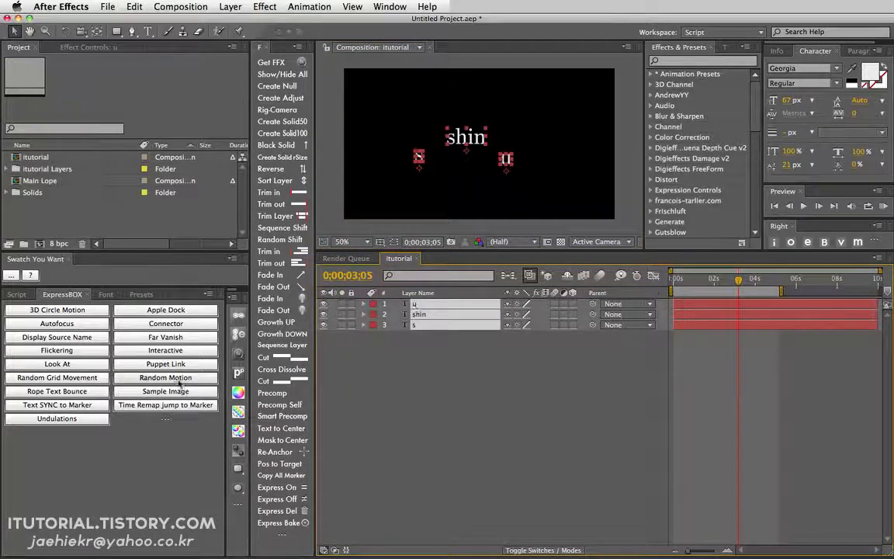
click(57, 391)
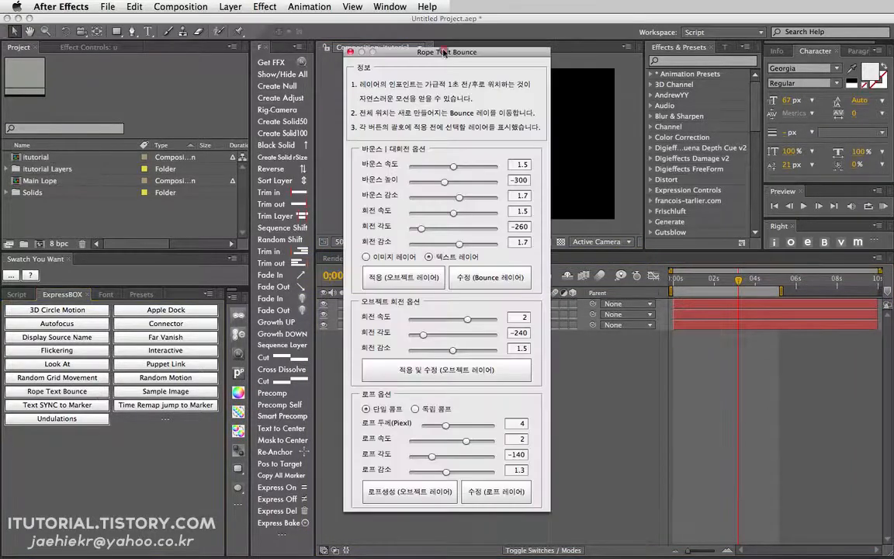
drag(444, 51, 198, 65)
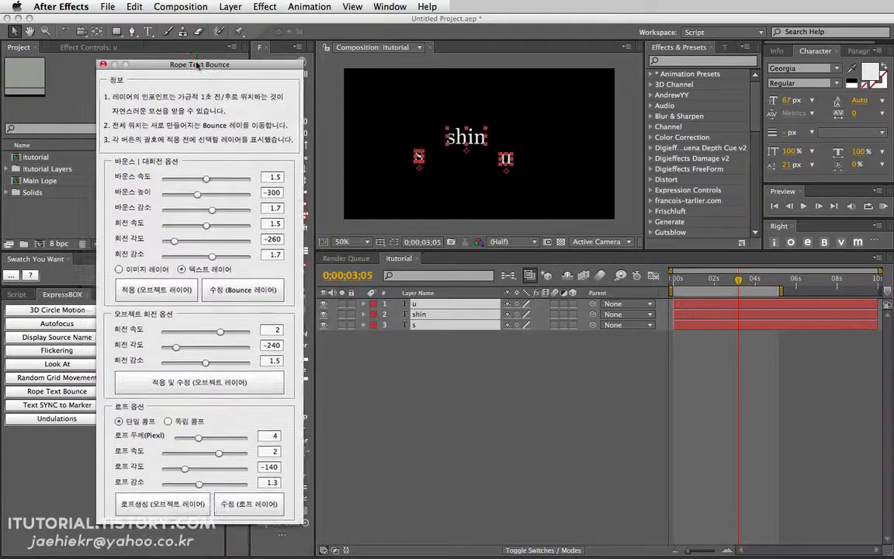
Try the bounce on the three text layers with the image layer option (이미지 레이어), scrub the result, and undo it.
click(118, 269)
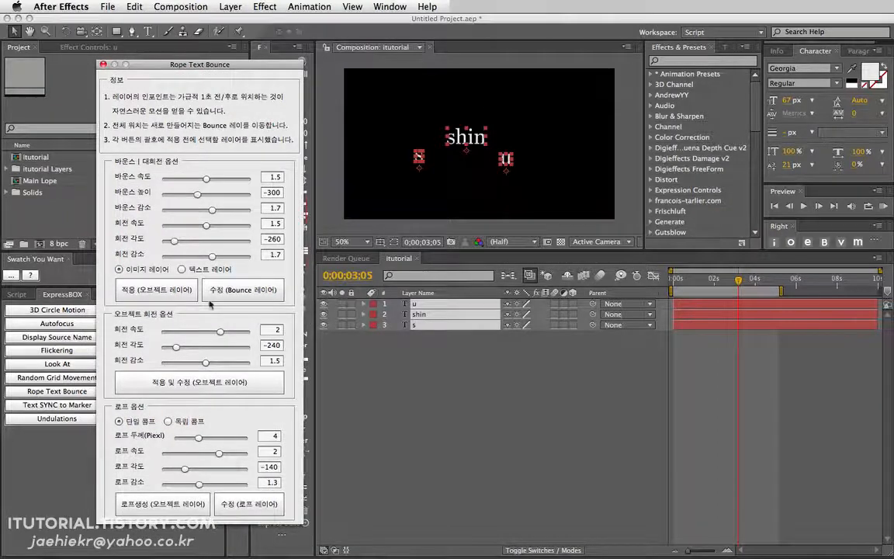
click(184, 289)
mouse_move(741, 285)
mouse_down()
mouse_move(687, 280)
mouse_move(754, 276)
mouse_up()
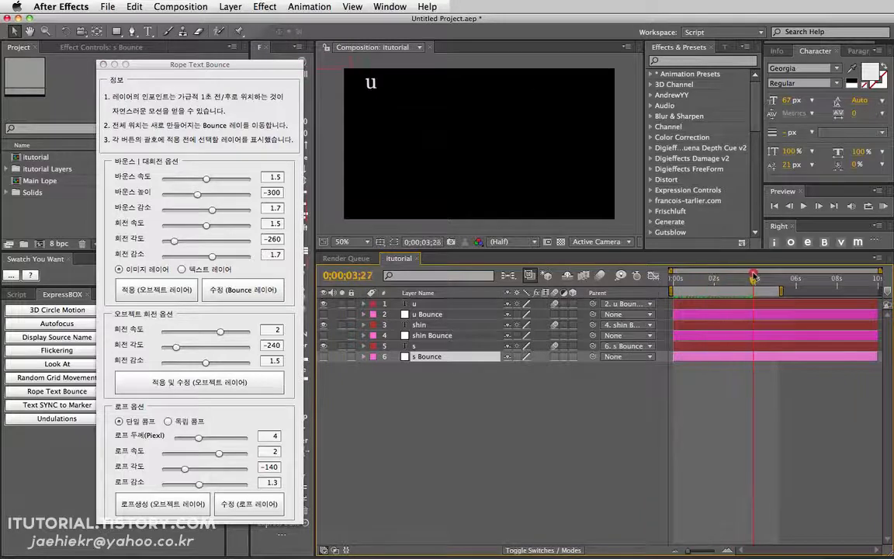
key(super+z)
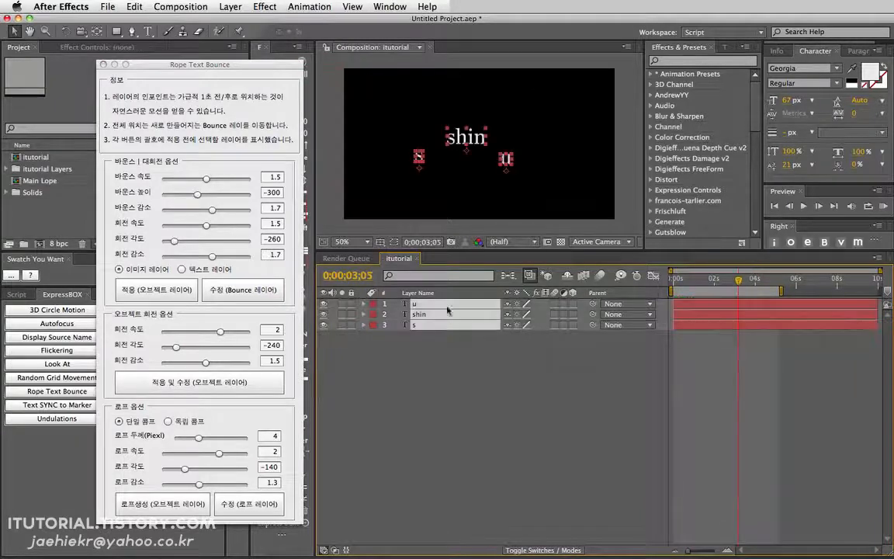
Try the bounce on the three text layers with the text layer option (텍스트 레이어), scrub the result, and undo it.
click(210, 271)
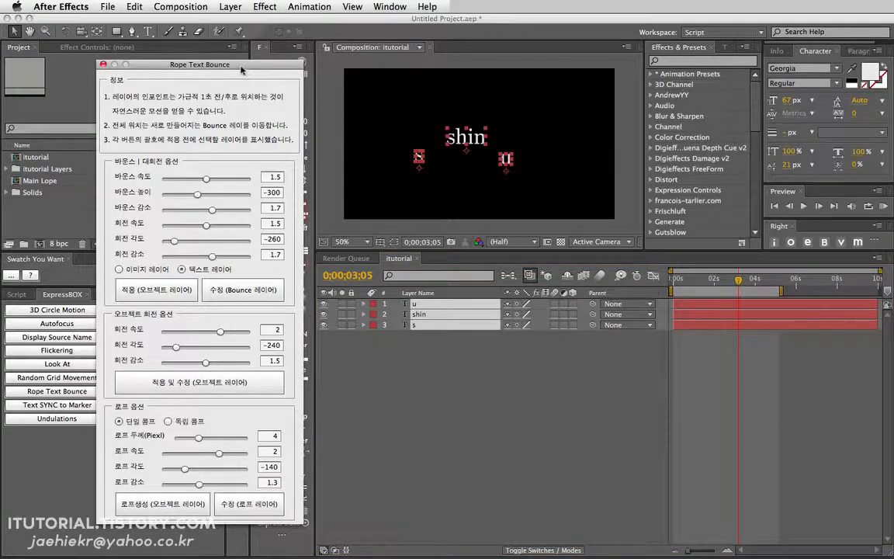
drag(242, 70, 207, 67)
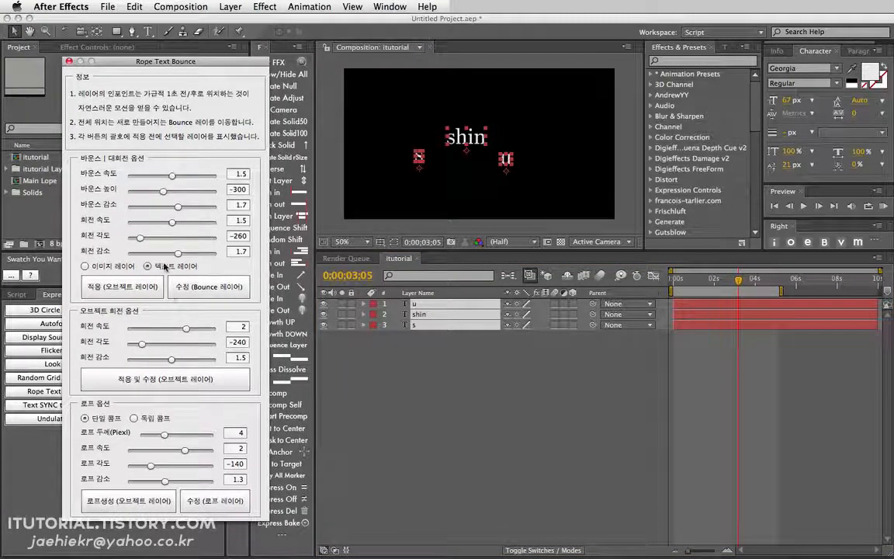
click(143, 288)
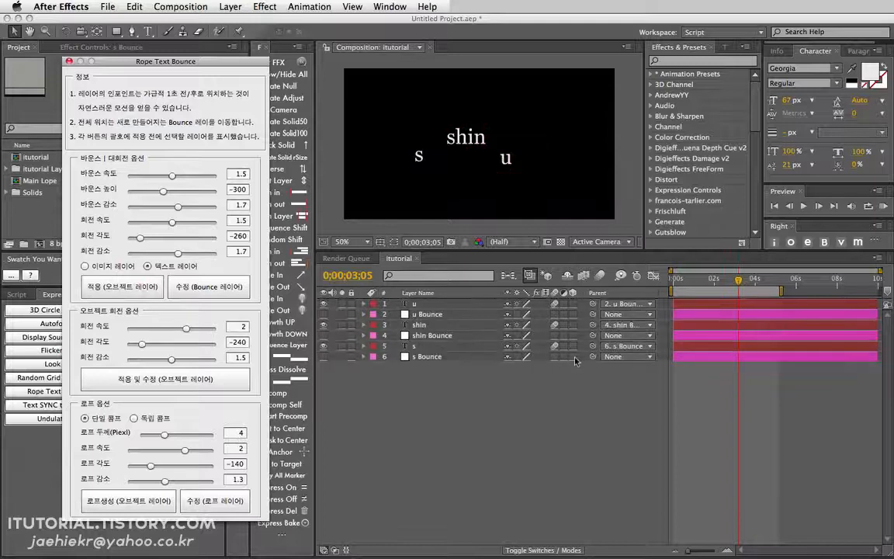
drag(698, 284, 764, 285)
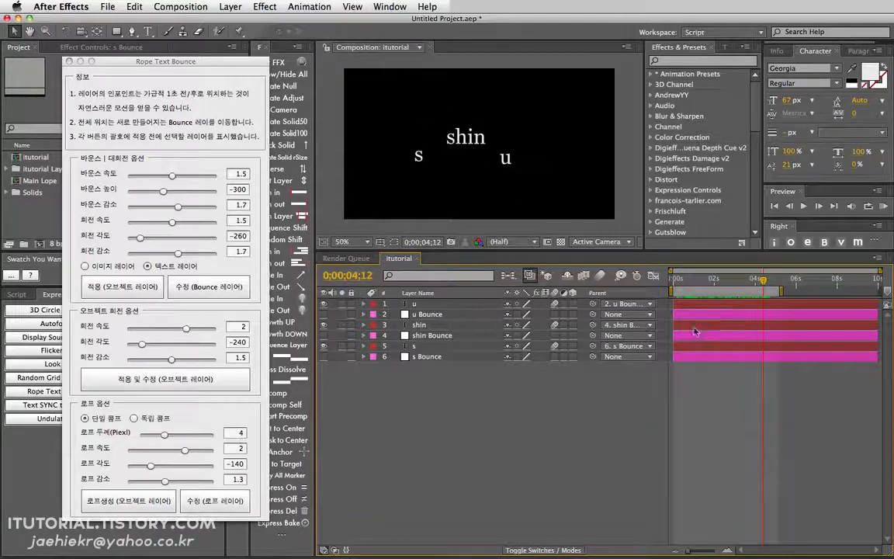
key(super+z)
Shift the text layers later in time with staggered starts, in the order "shin", "u", "s".
click(549, 390)
drag(705, 305, 722, 329)
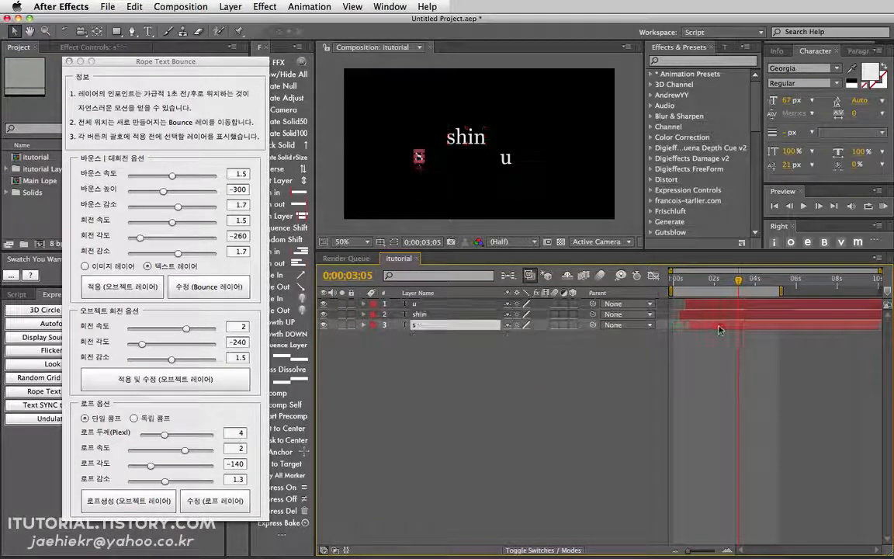
Apply the bounce to all three staggered layers using the text layer option and scrub from the start to 0;00;02;25.
drag(459, 354, 395, 298)
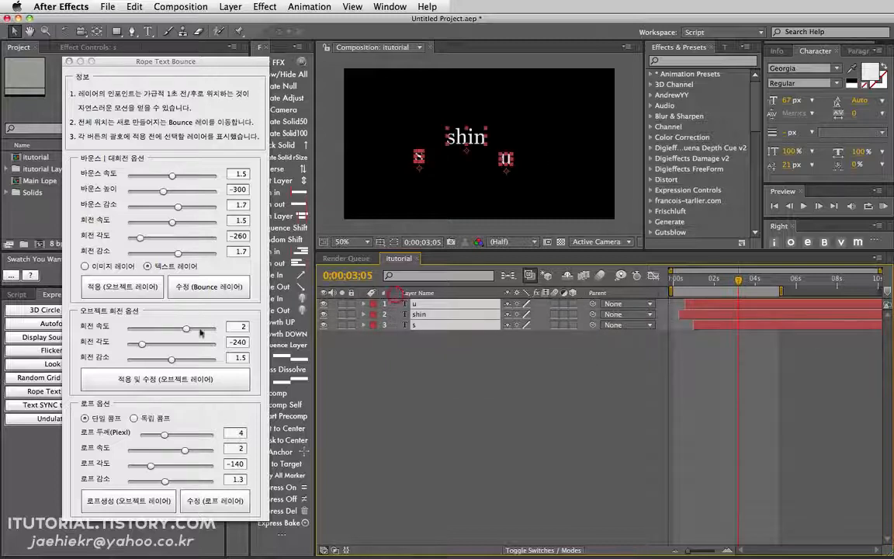
click(144, 281)
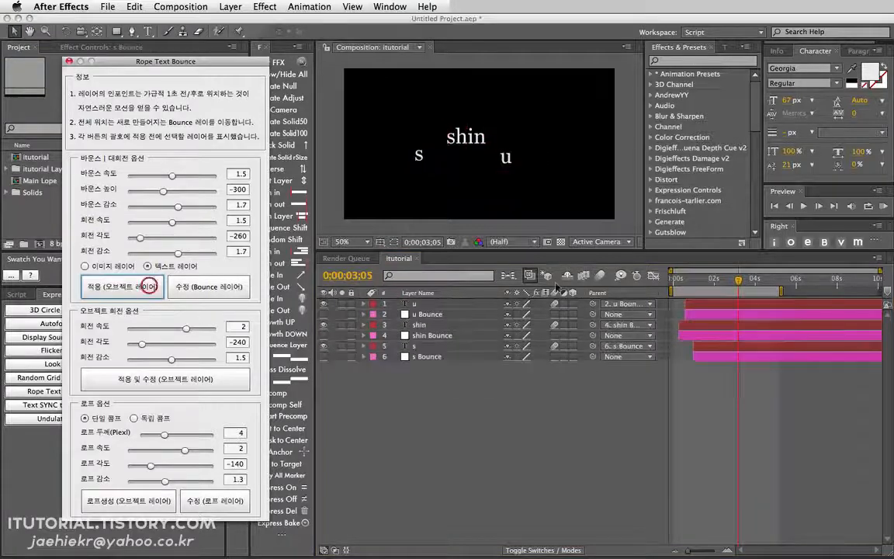
click(677, 281)
drag(677, 286, 732, 285)
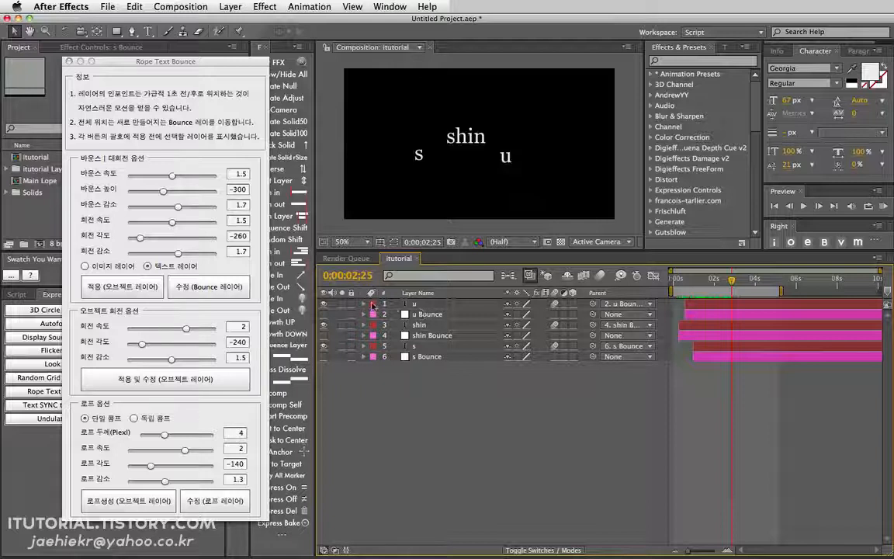
Select the red-labelled text layers as a group and create ropes for them with a thickness of 1 pixel.
click(374, 306)
click(392, 315)
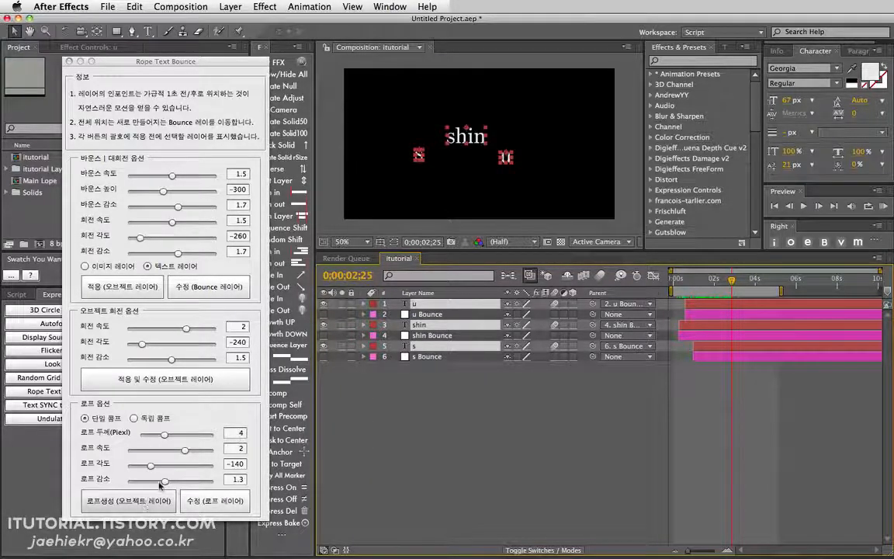
drag(164, 434, 142, 435)
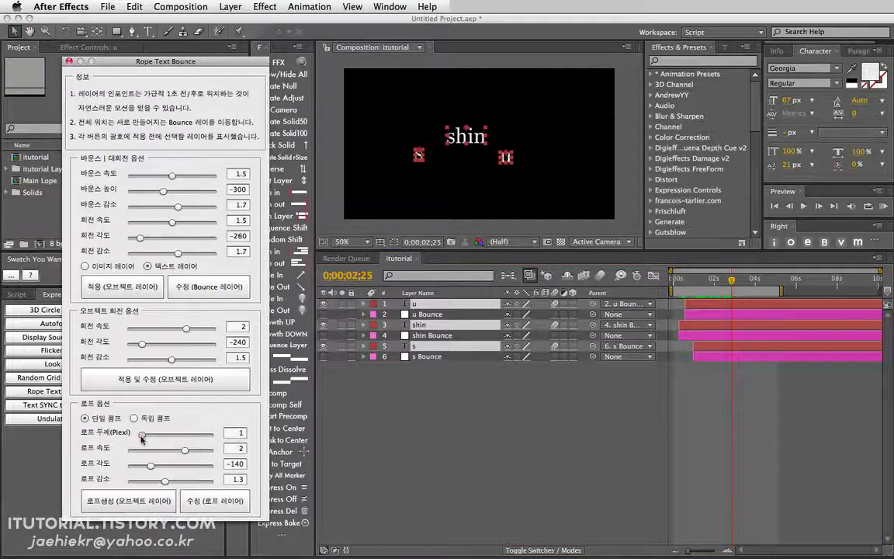
click(128, 500)
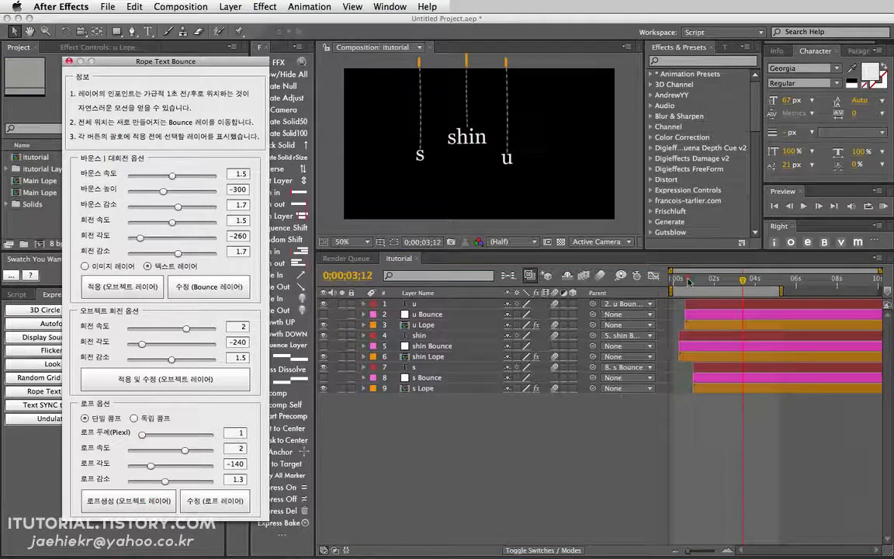
Scrub through the roped text animation and check how "shin" moves on its rope, ending at 0;00;01;04.
drag(688, 282, 704, 281)
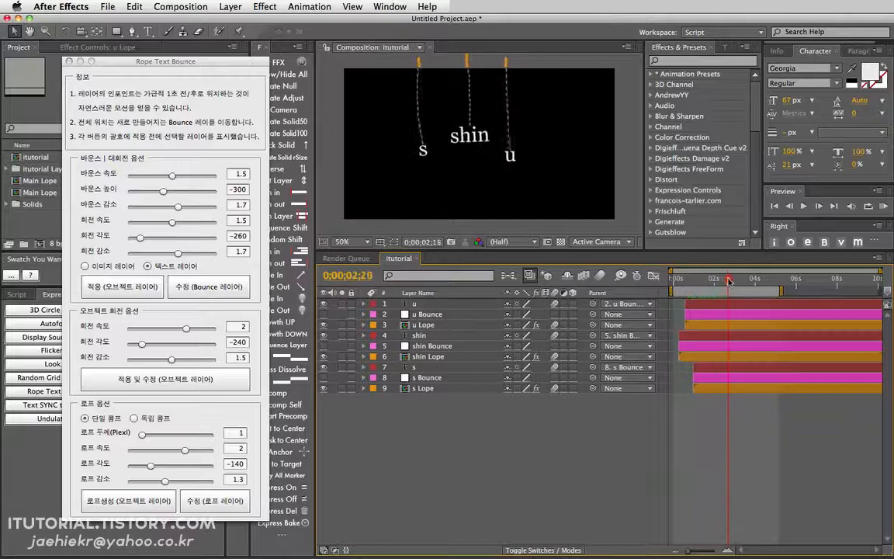
mouse_move(715, 278)
mouse_down()
mouse_move(737, 279)
mouse_move(706, 277)
mouse_up()
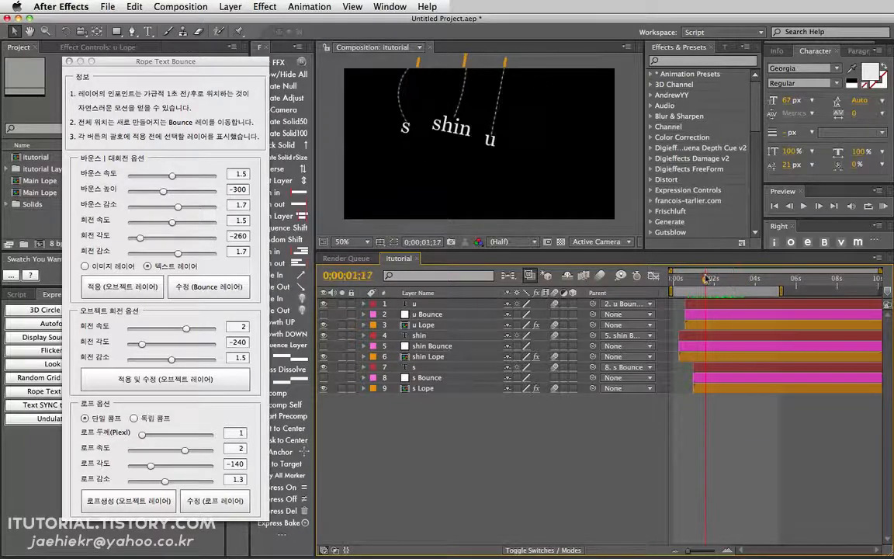
click(441, 127)
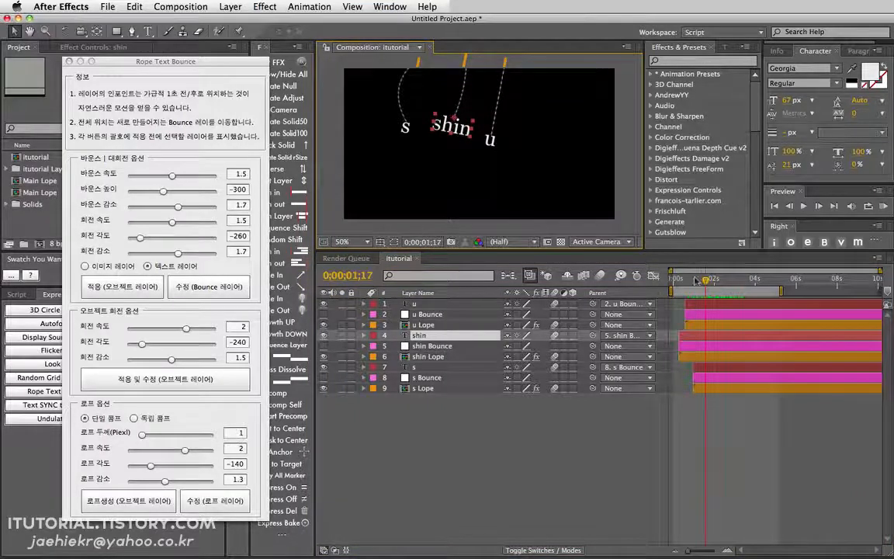
drag(697, 280, 696, 280)
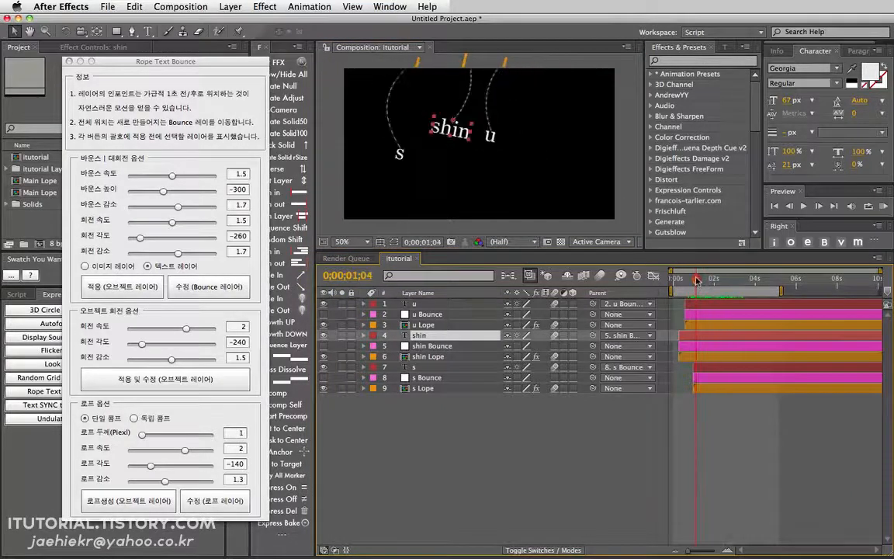
Select the red-labelled text layers as a group, apply object rotation with speed 2, angle -240 and damping 1.5, and scrub around 0;00;01;00.
click(375, 303)
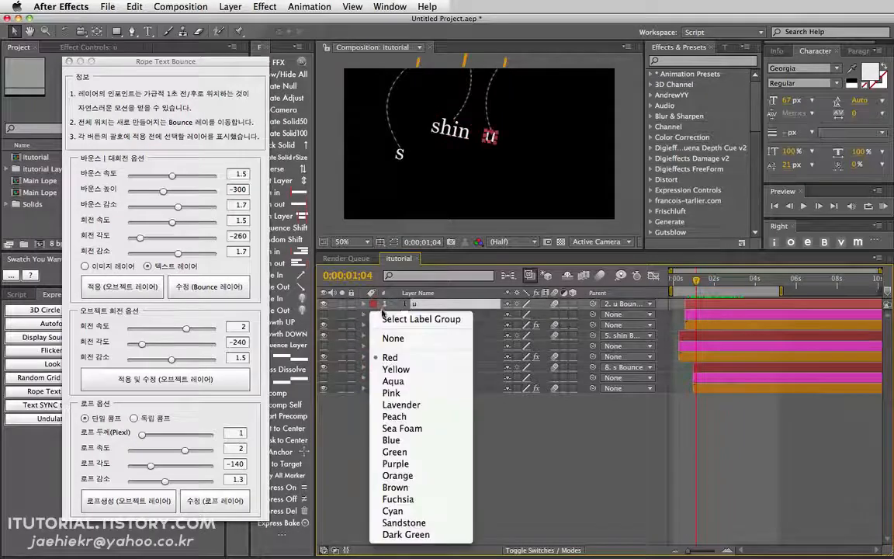
click(384, 316)
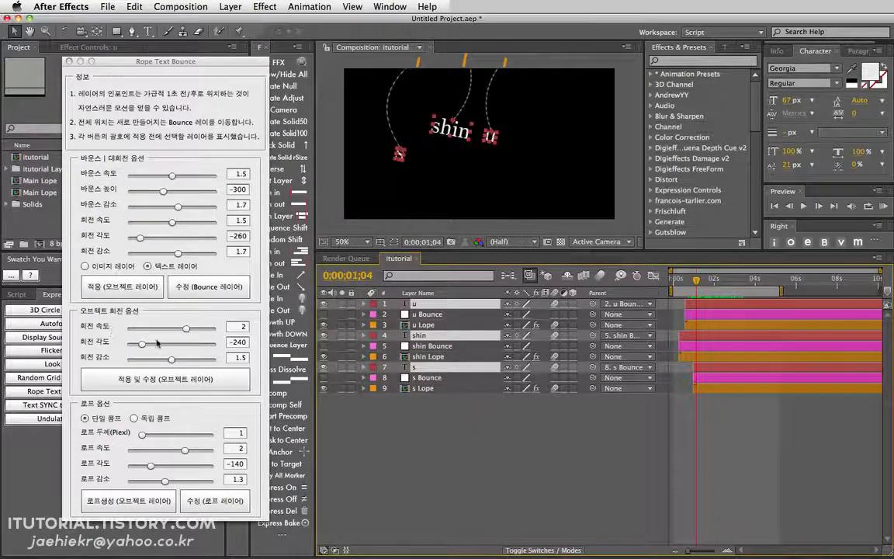
click(171, 379)
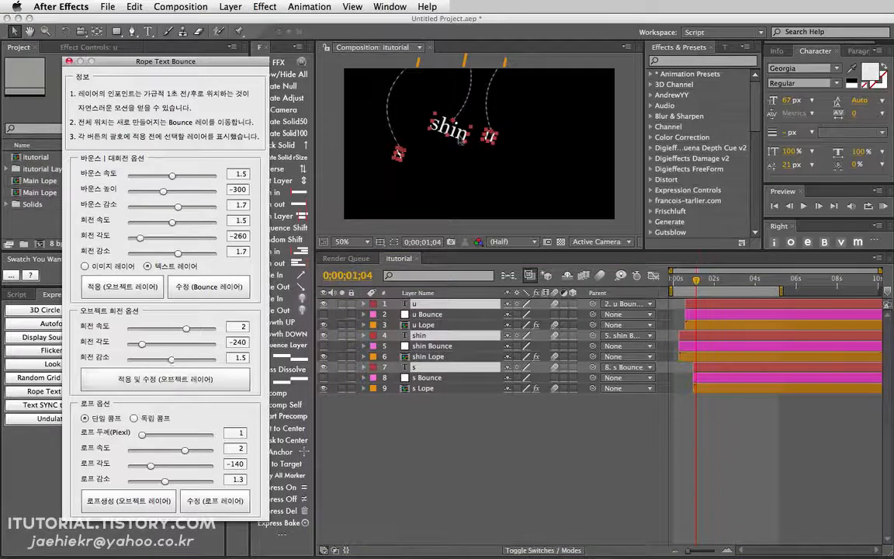
mouse_move(694, 280)
mouse_down()
mouse_move(707, 280)
mouse_move(691, 278)
mouse_up()
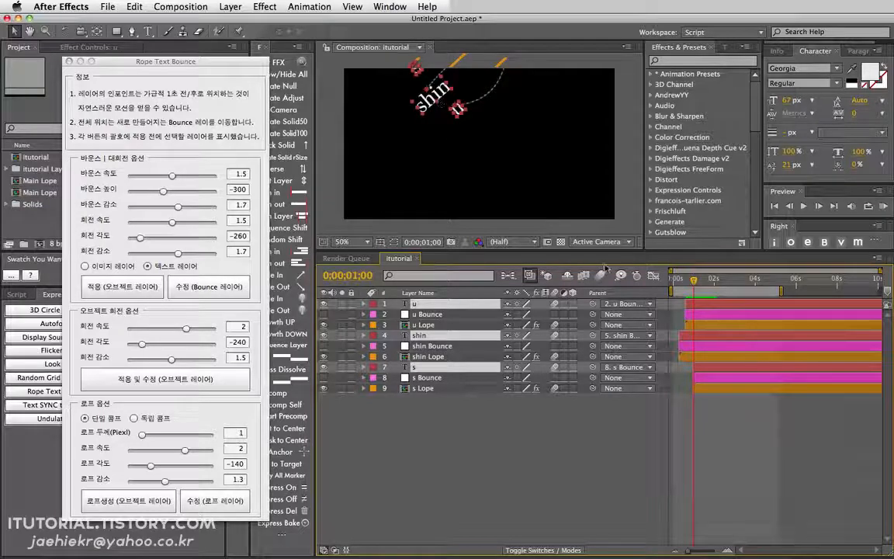
mouse_move(689, 287)
mouse_down()
mouse_move(715, 285)
mouse_move(696, 280)
mouse_up()
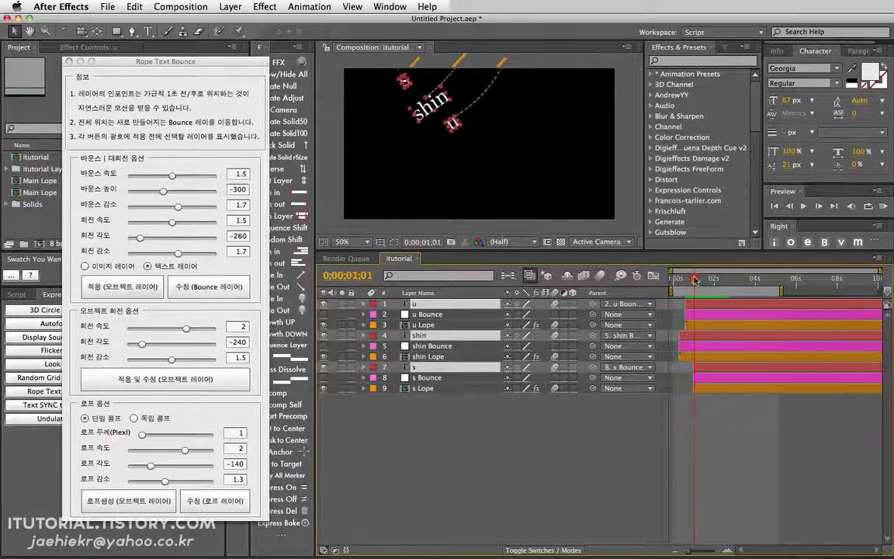
Set the rope angle of the "shin Lope" layer to 217, apply the rope modification and scrub to 0;00;01;10.
click(435, 423)
click(432, 357)
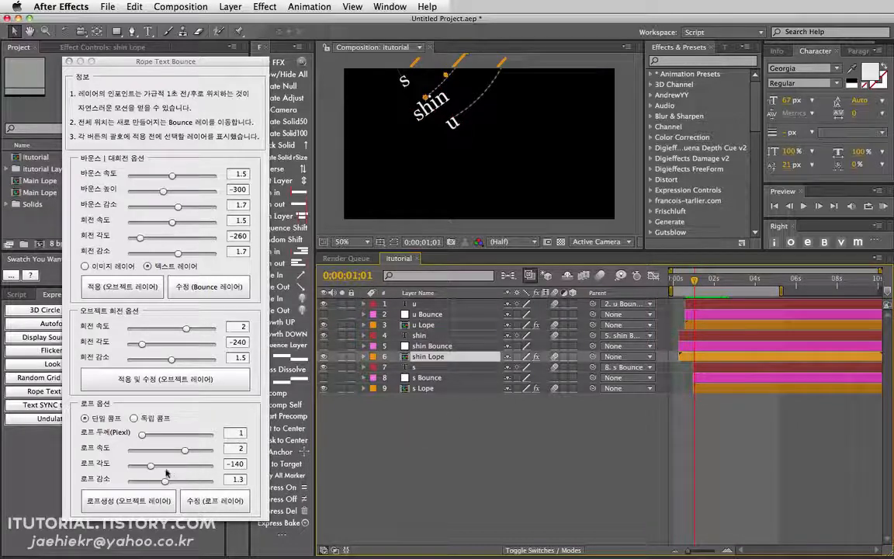
drag(154, 471, 199, 467)
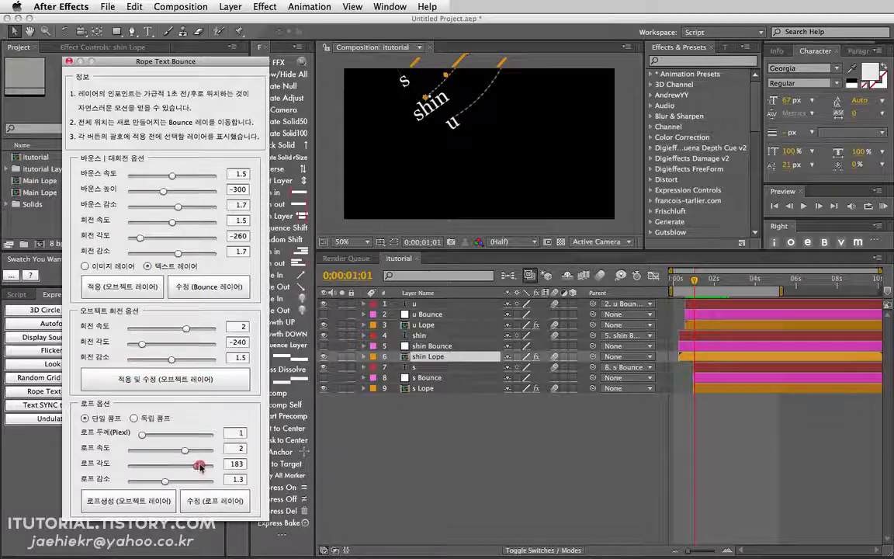
click(230, 501)
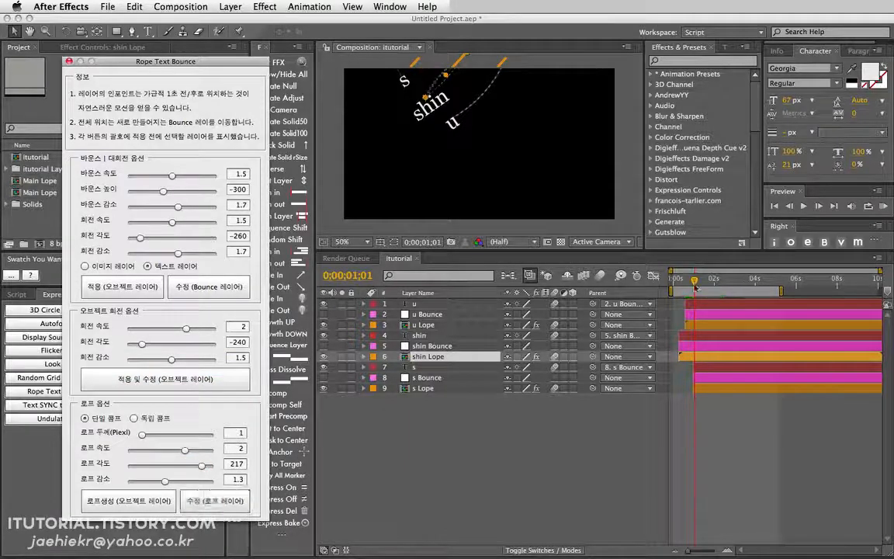
mouse_move(696, 285)
mouse_down()
mouse_move(685, 284)
mouse_move(701, 284)
mouse_up()
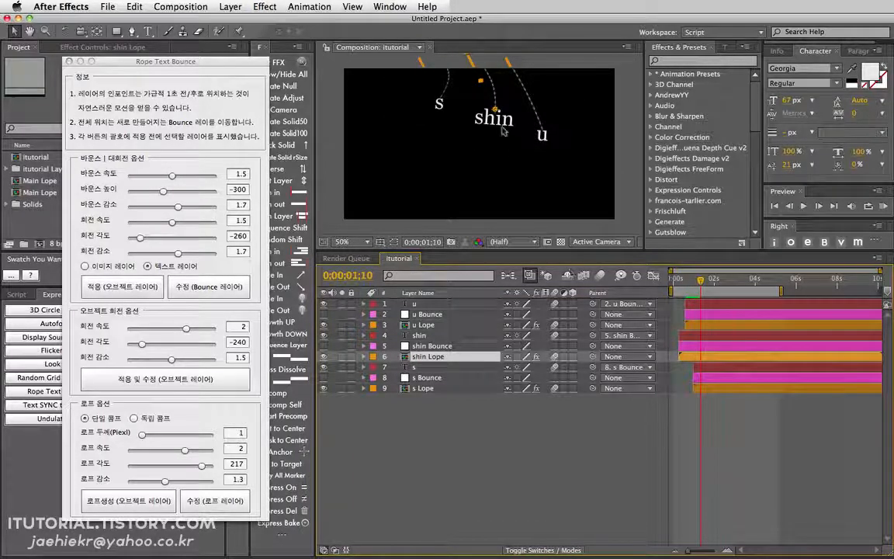
Set the object rotation angle of the "shin" text layer to 249, apply it and scrub through to 0;00;03;03.
click(424, 337)
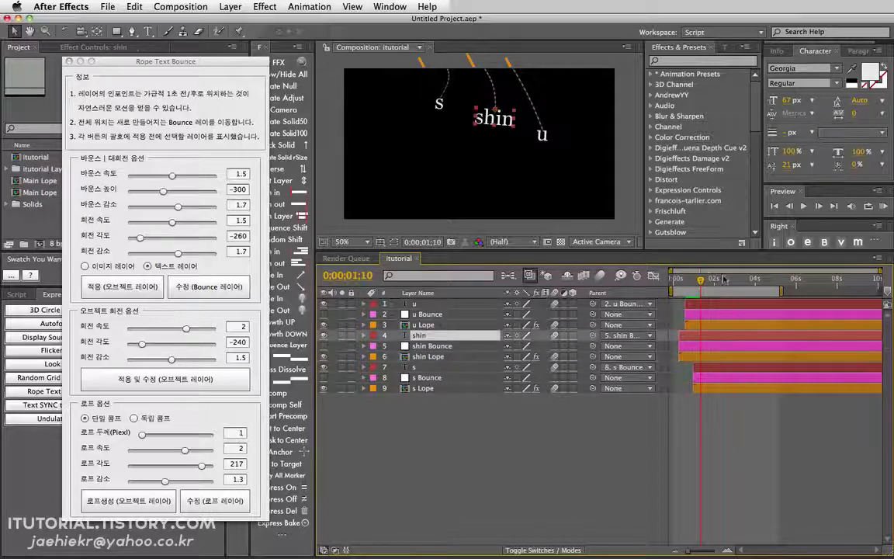
click(692, 284)
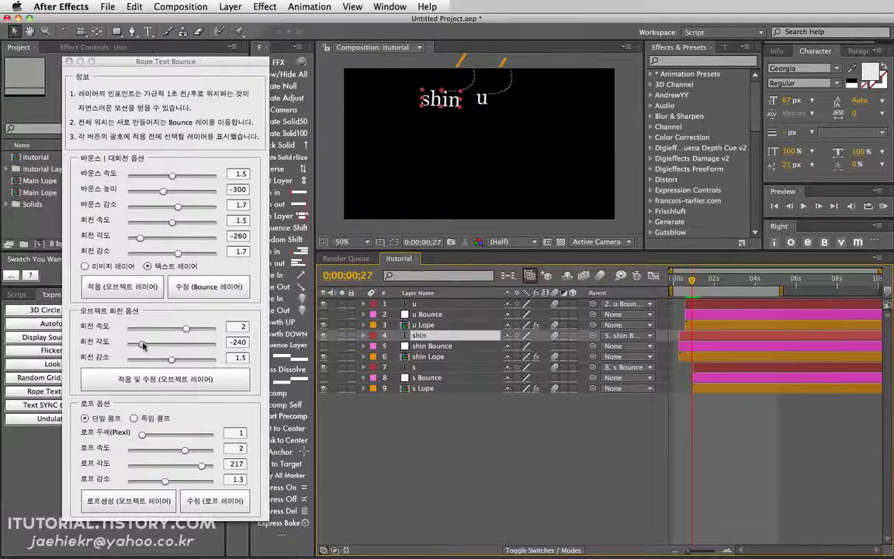
drag(143, 347, 203, 344)
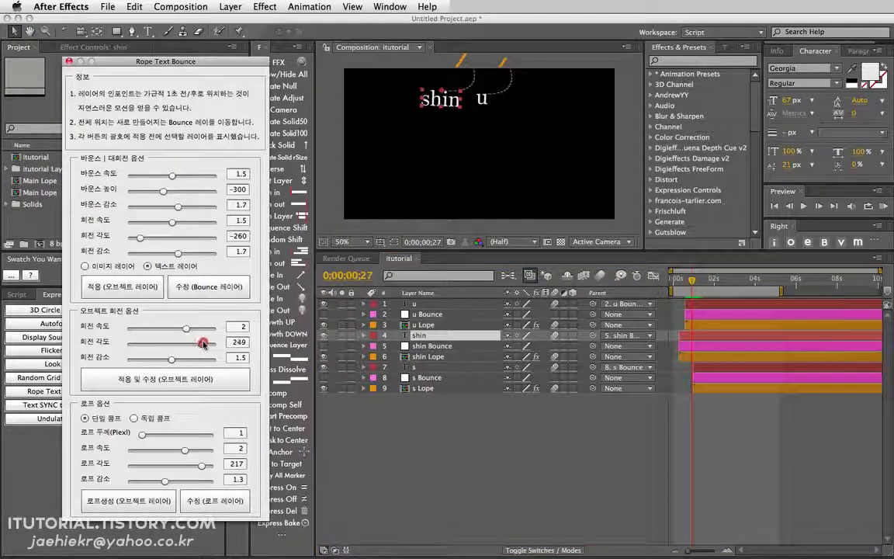
click(200, 379)
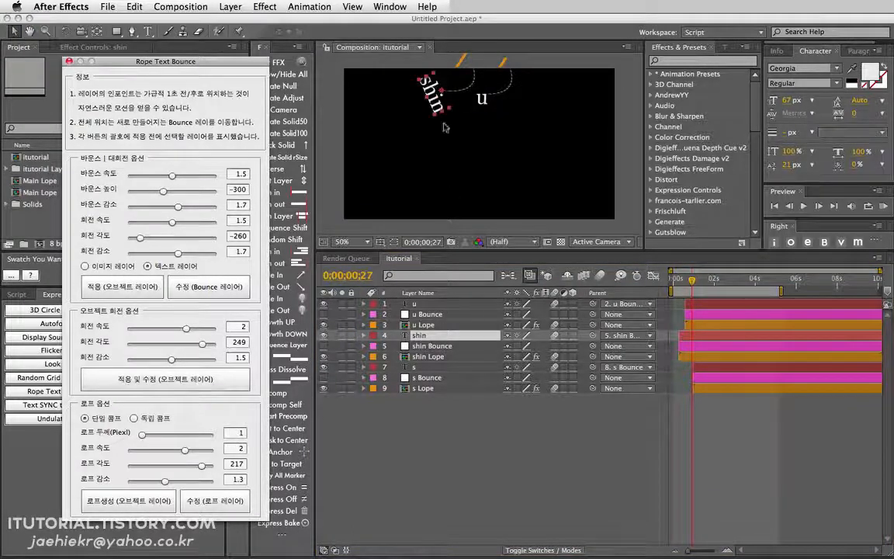
drag(681, 280, 737, 279)
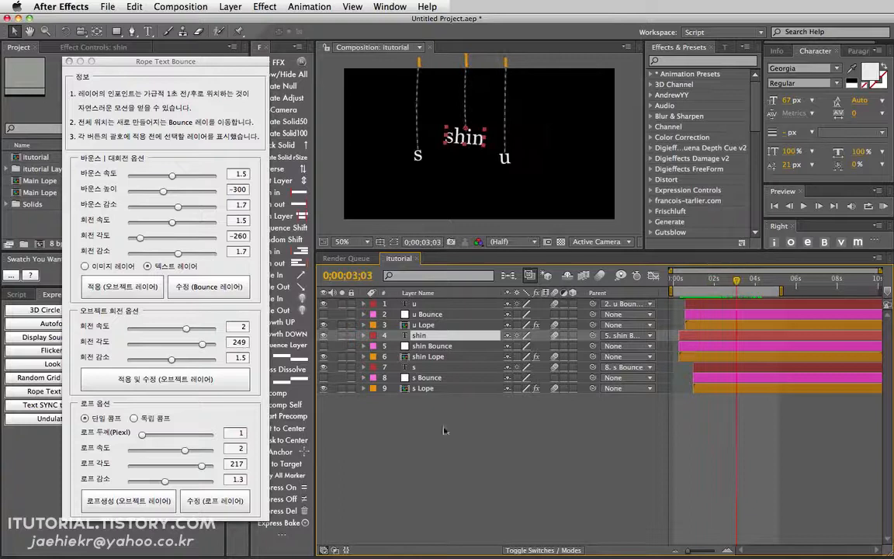
key(super+a)
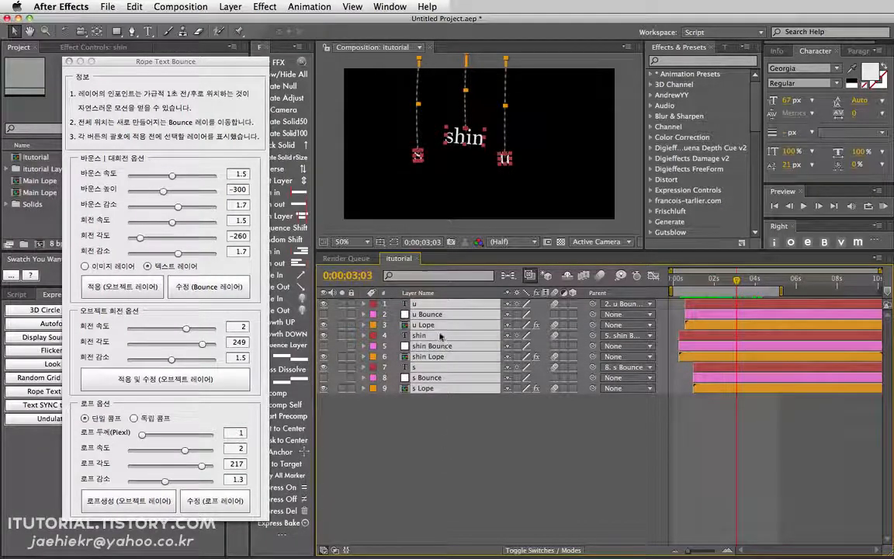
click(427, 427)
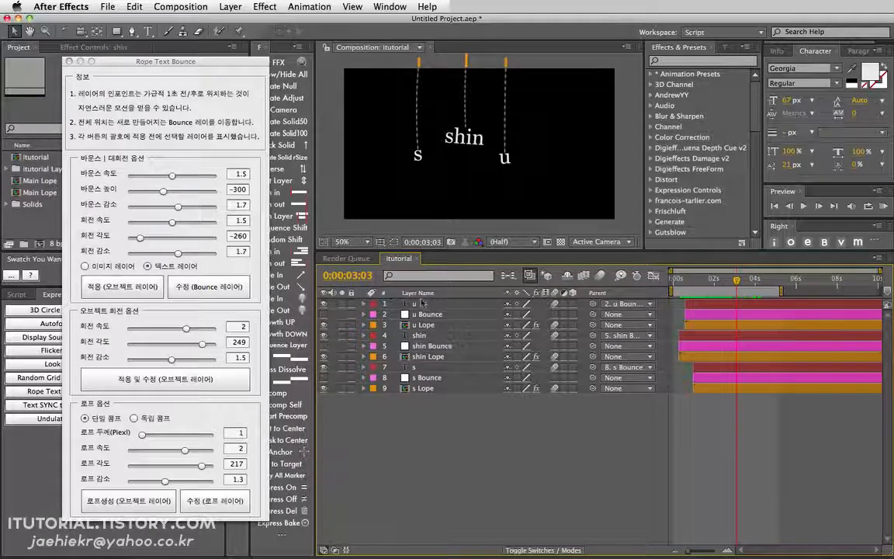
drag(428, 408, 409, 299)
click(439, 186)
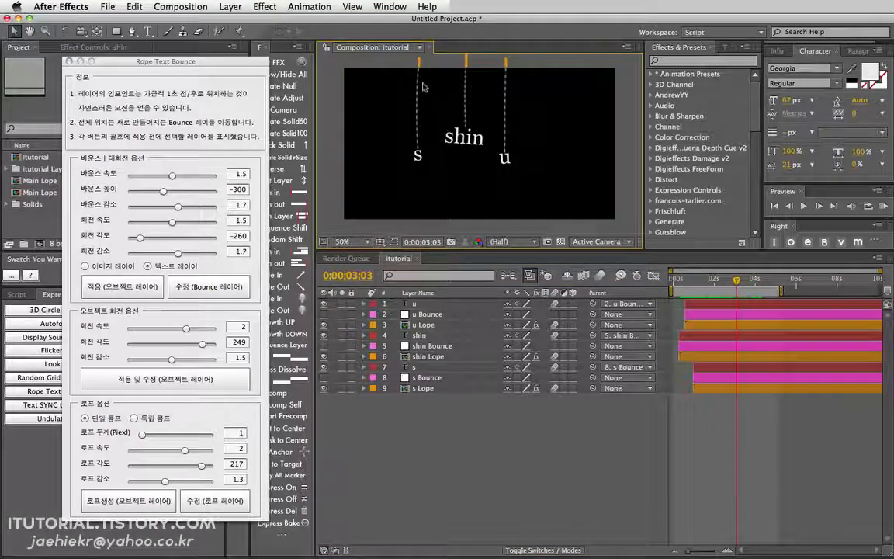
Highlight note 2 about moving the Bounce layers, then select the fuchsia-labelled Bounce layers as a group and make them visible.
click(434, 316)
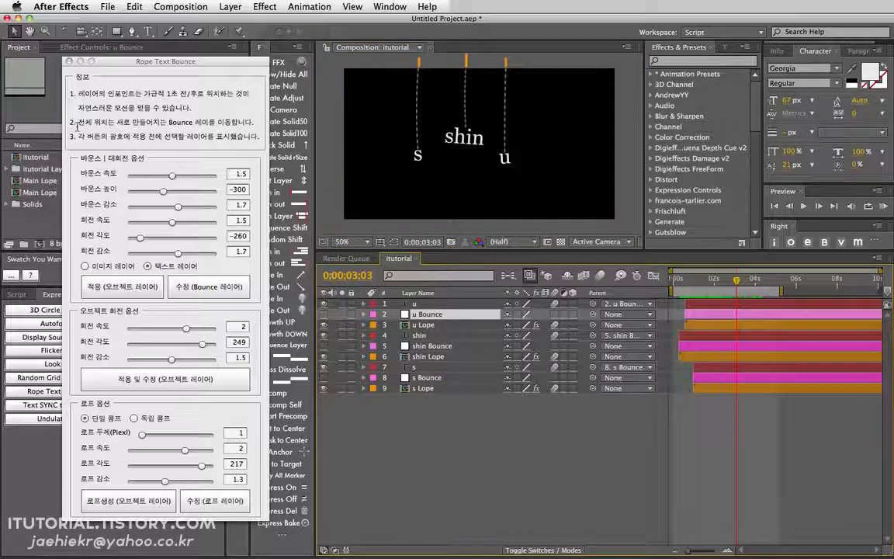
drag(79, 122, 243, 124)
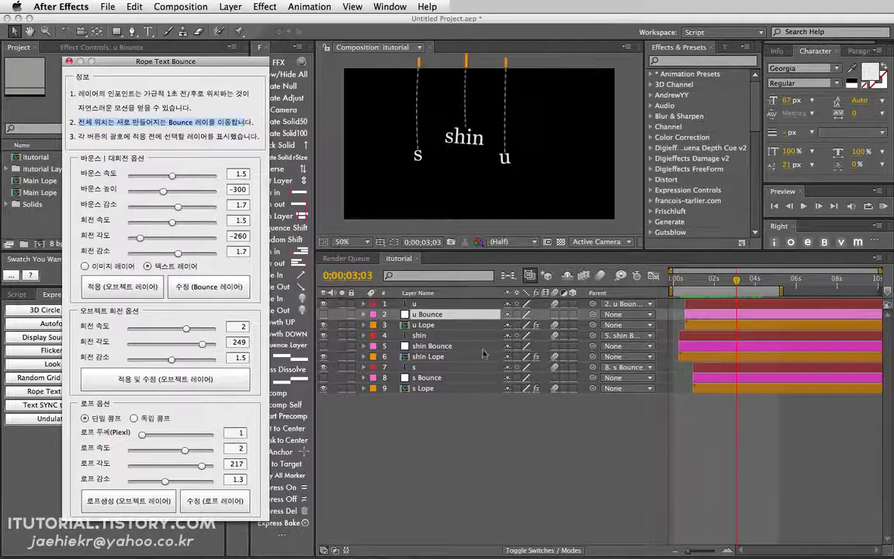
click(434, 315)
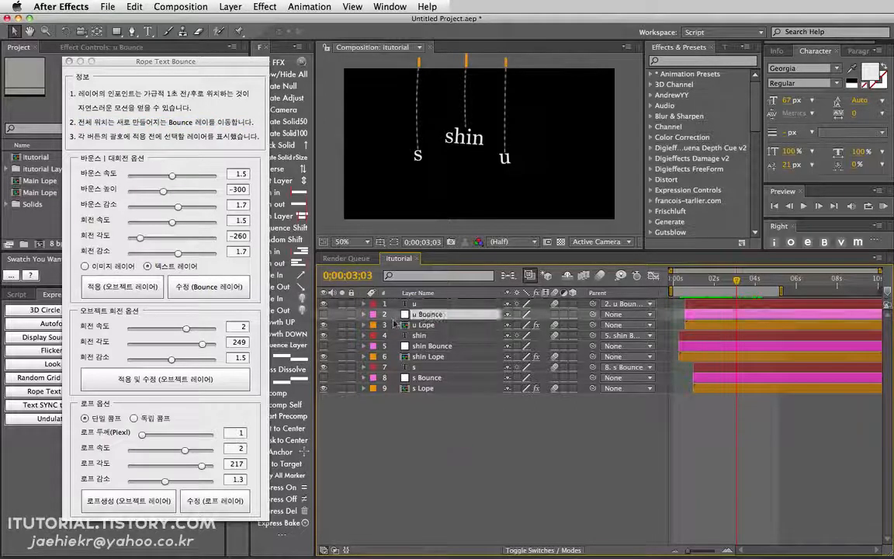
click(374, 314)
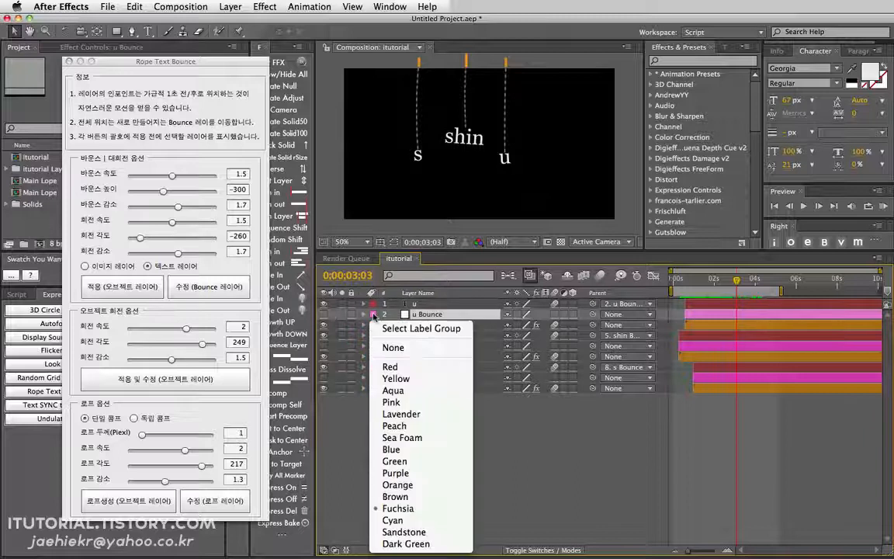
click(383, 328)
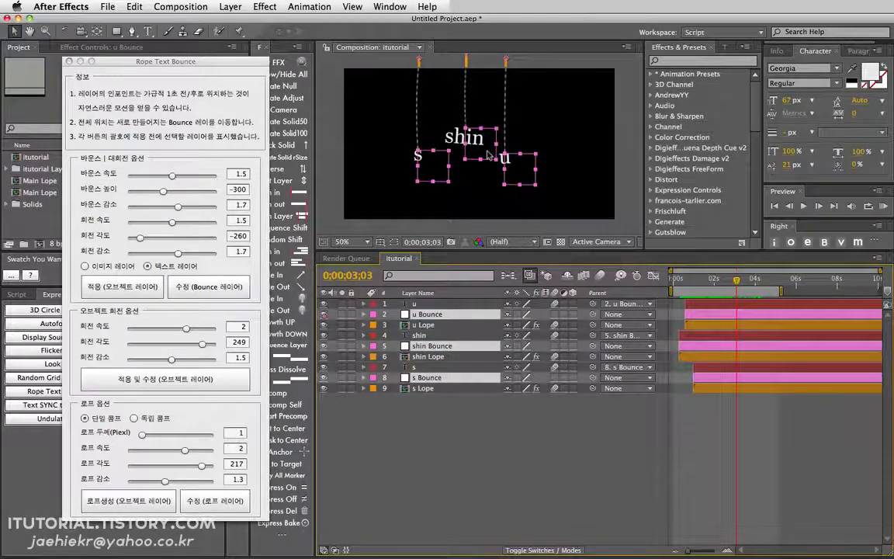
click(469, 201)
Move the s, shin and u Bounce nulls lower in the composition and scrub through the repositioned animation to 0;00;05;03.
drag(426, 174, 398, 208)
drag(481, 151, 465, 178)
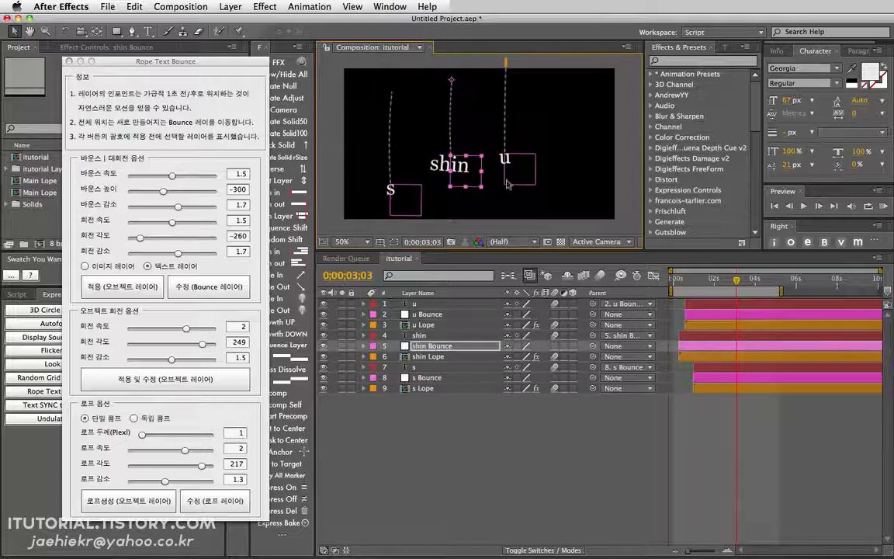
click(517, 167)
drag(517, 166, 523, 193)
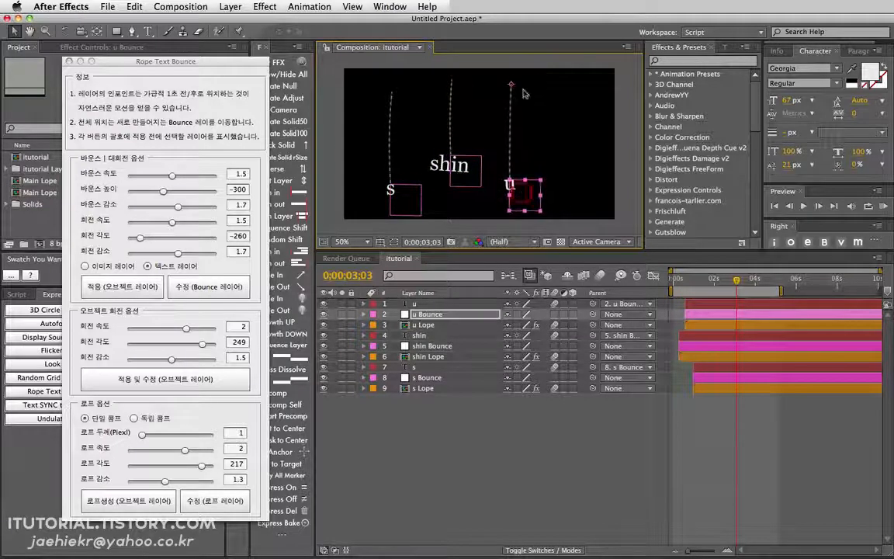
drag(679, 289, 753, 285)
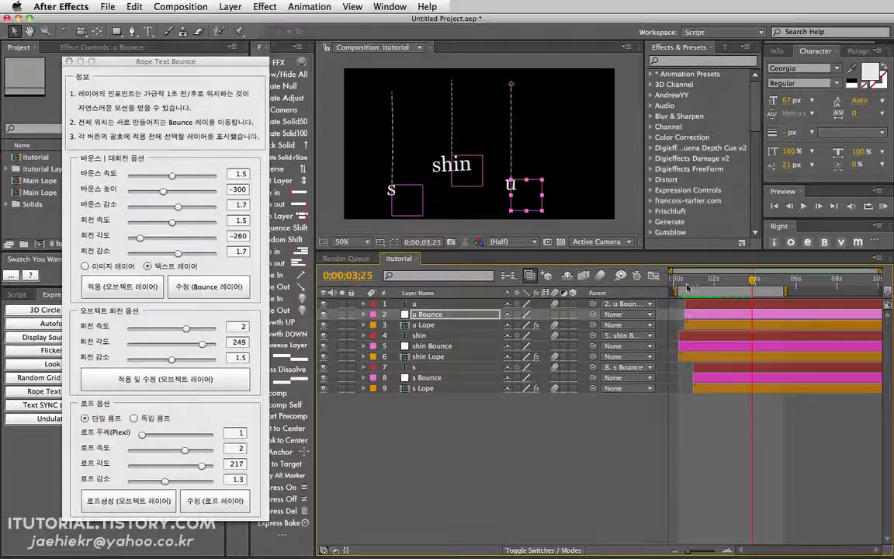
drag(679, 283, 778, 288)
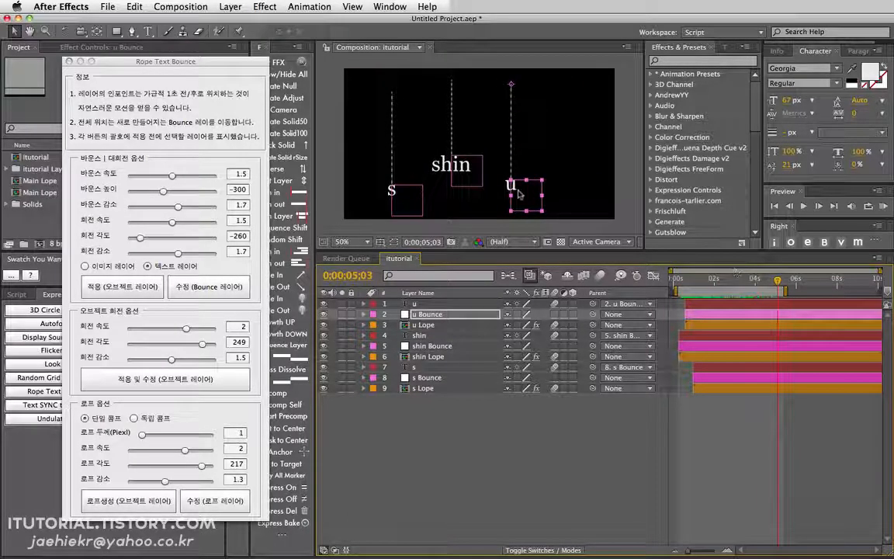
Set the "u" text layer's parent to None and shift the "u Bounce" null slightly left to line its rope up with the letter's left stem.
scroll(499, 207, up, 1)
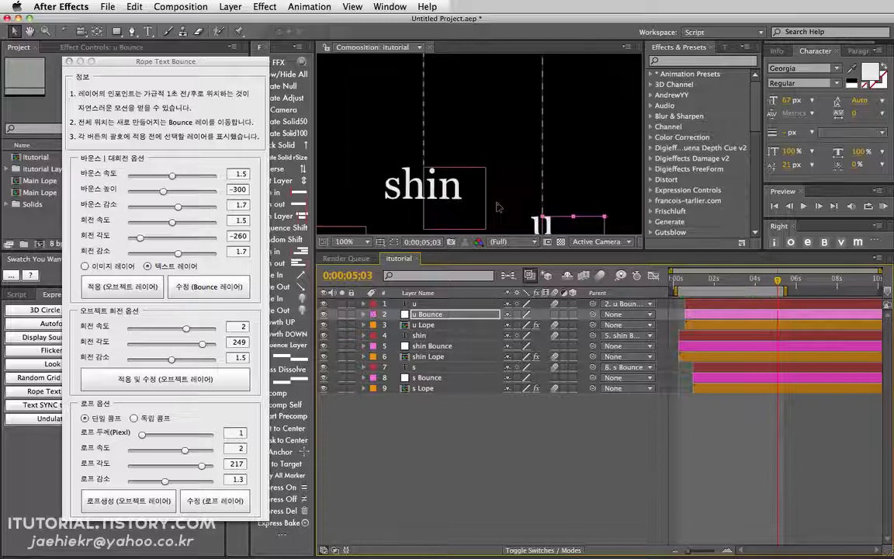
drag(542, 184, 478, 129)
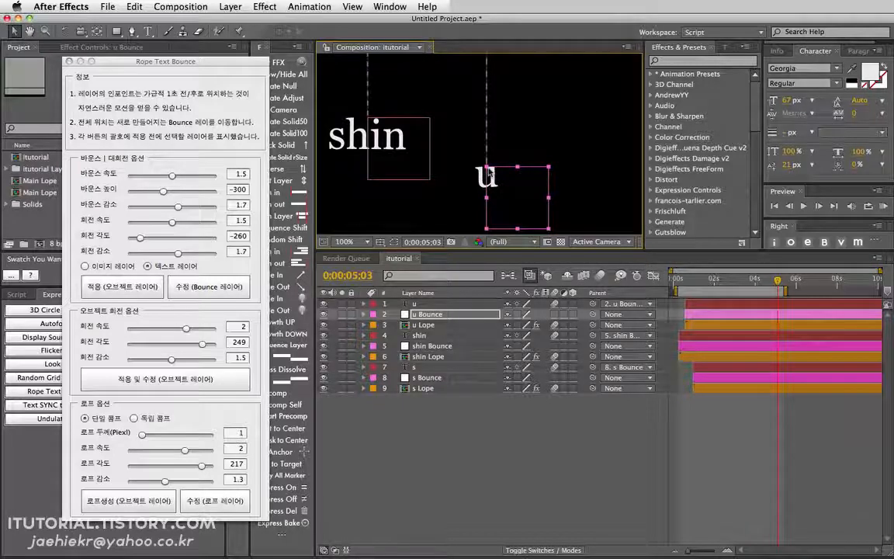
click(419, 304)
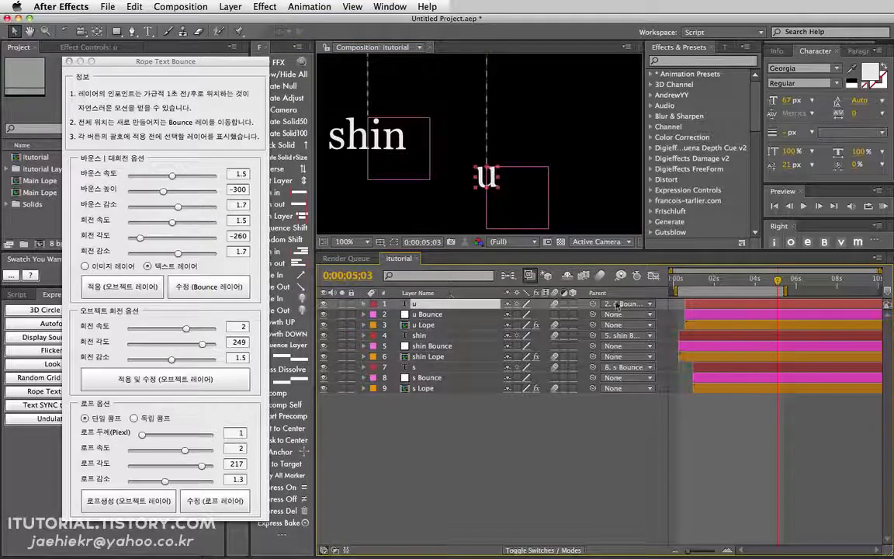
drag(776, 284, 812, 282)
click(640, 304)
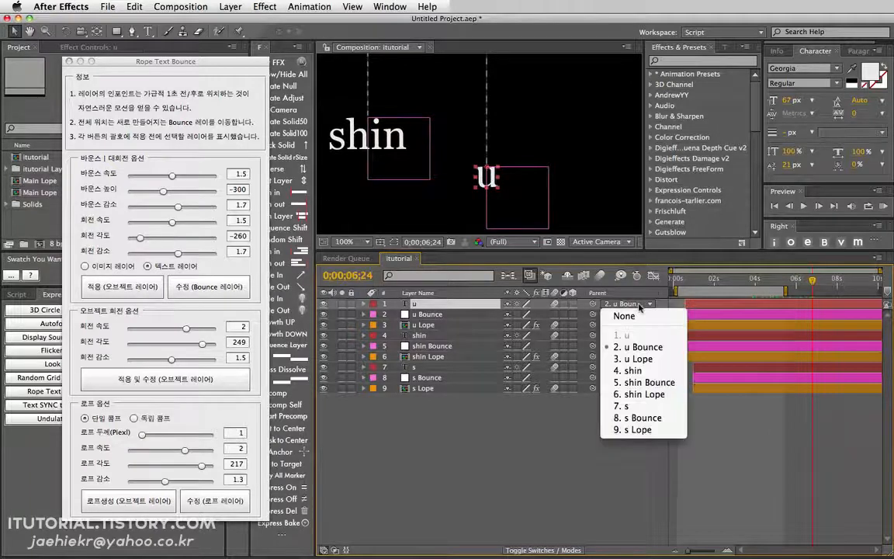
click(625, 313)
click(434, 314)
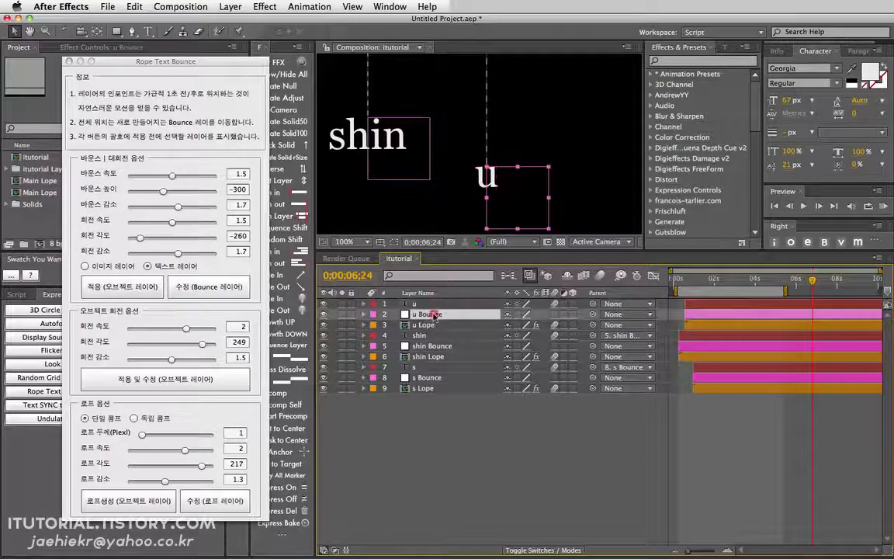
drag(522, 200, 514, 202)
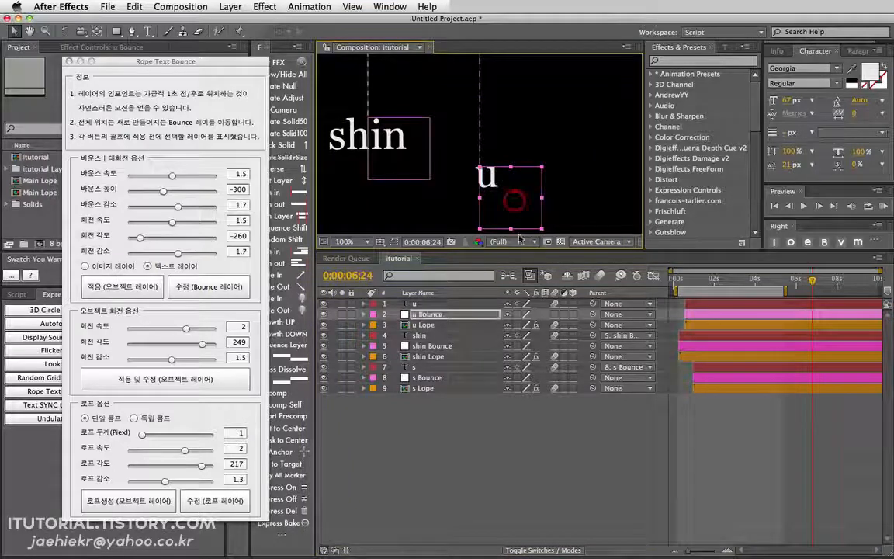
Parent the "u" text layer back to "u Bounce" and scrub through its motion, ending at 0;00;05;26.
drag(590, 304, 497, 315)
drag(709, 284, 767, 285)
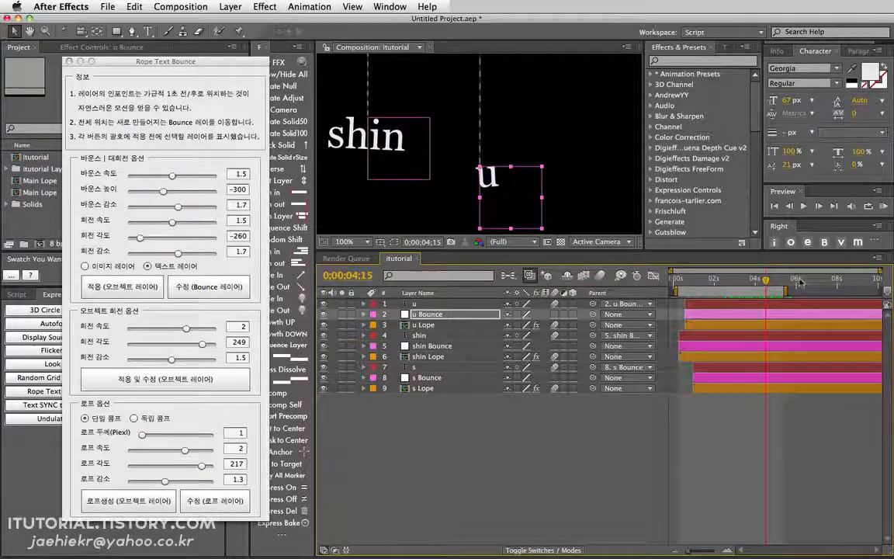
click(794, 280)
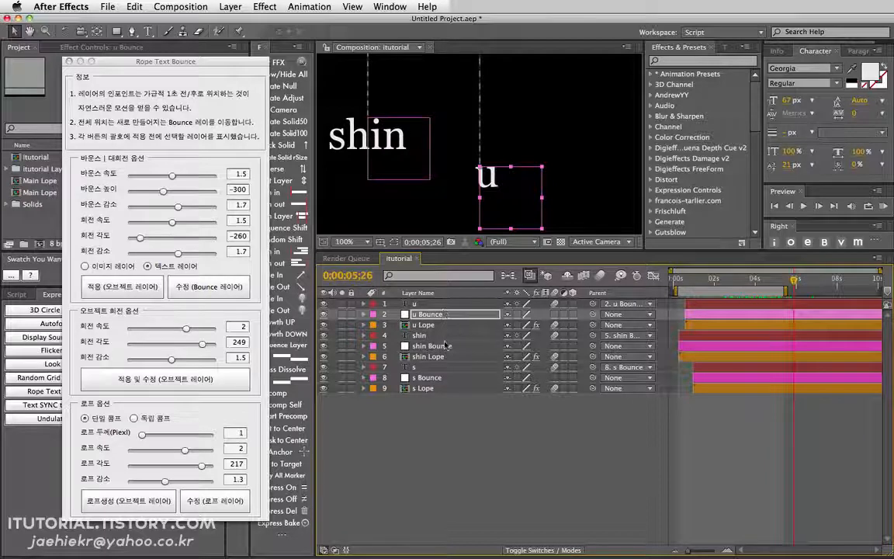
Set the "shin" text layer's parent to None and shift the "shin Bounce" null slightly right to line its rope up with the letter "i".
click(432, 346)
click(619, 339)
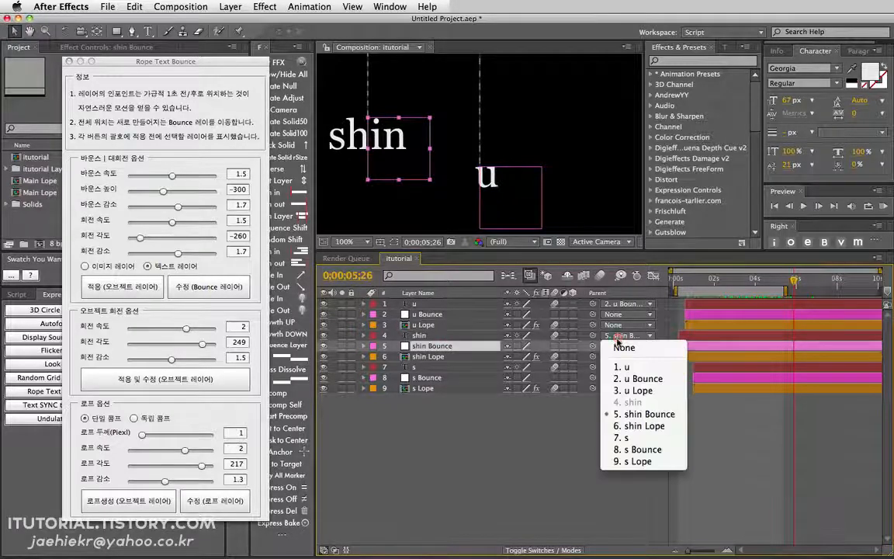
click(436, 349)
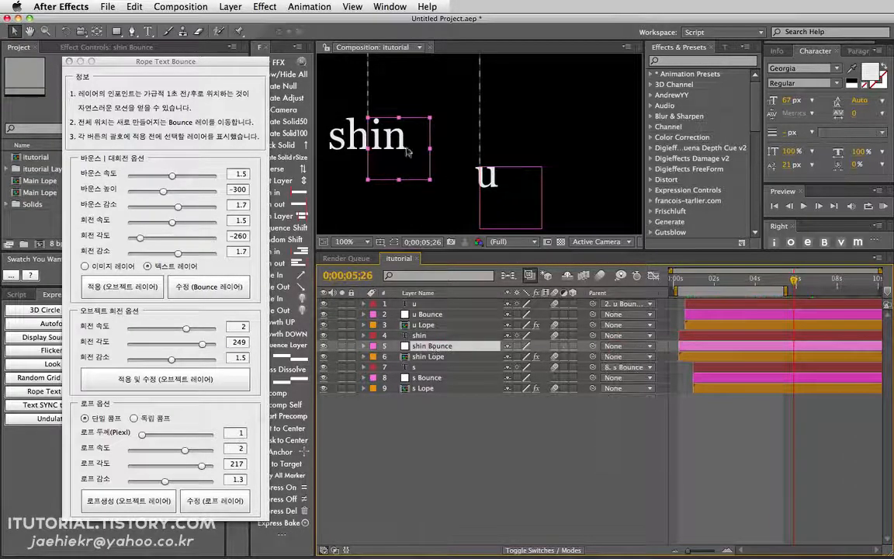
drag(405, 146, 412, 146)
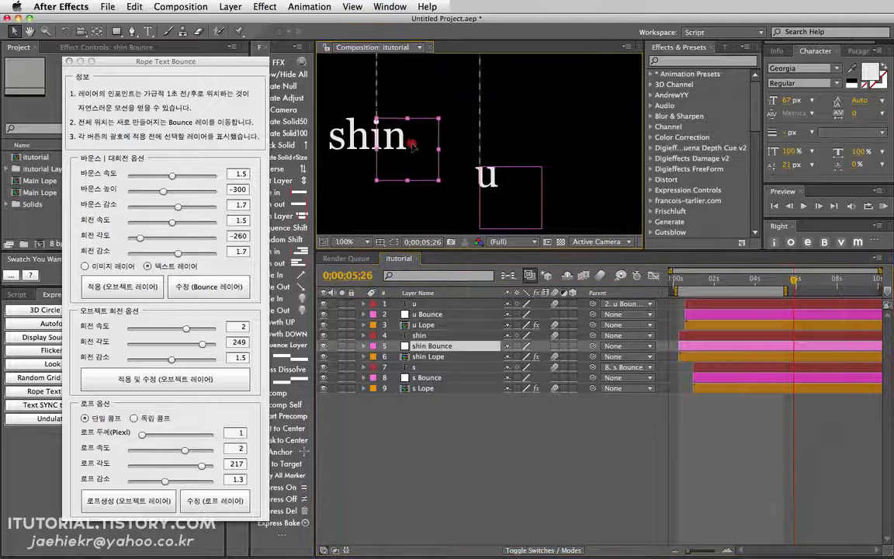
Parent the "shin" text layer back to "shin Bounce" and scrub through the animation to 0;00;03;17.
key(Return)
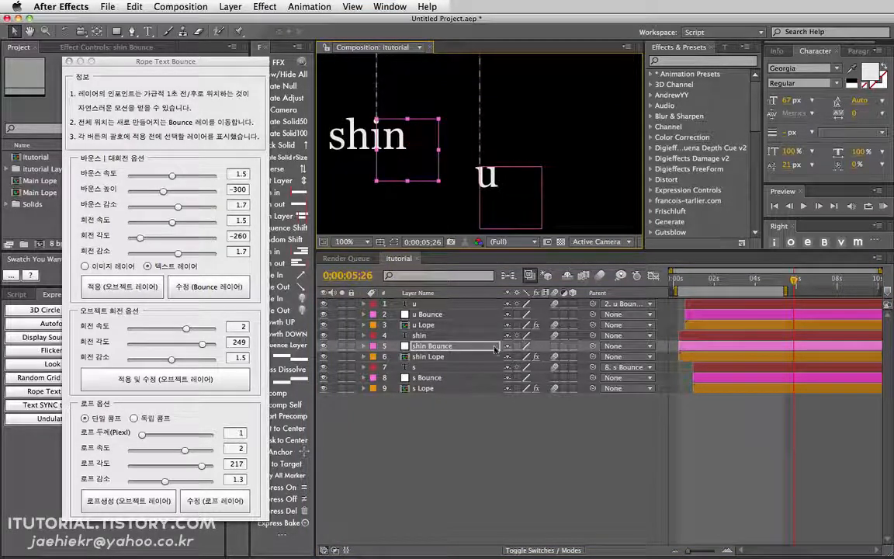
drag(592, 335, 467, 346)
drag(677, 278, 748, 290)
key(comma)
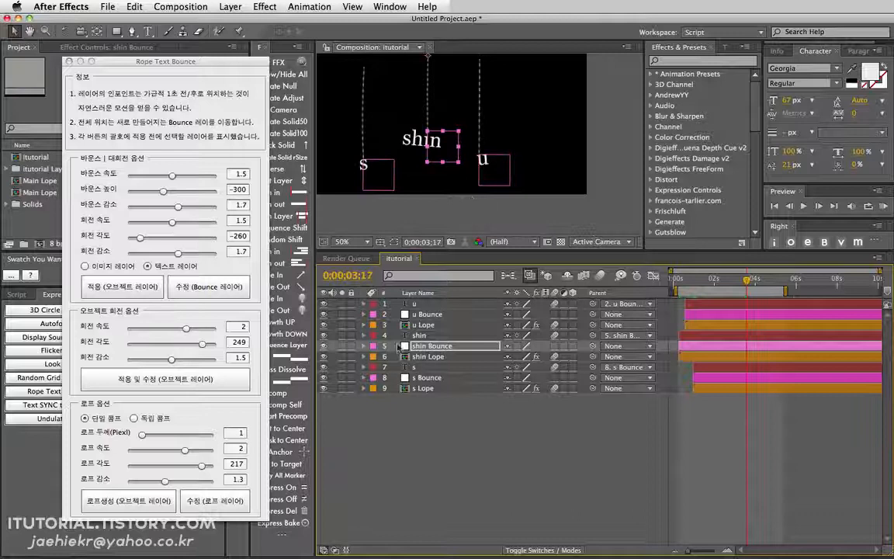
Select all fuchsia-labelled Bounce layers as a group, hide them, and clear the selection.
click(373, 314)
click(384, 322)
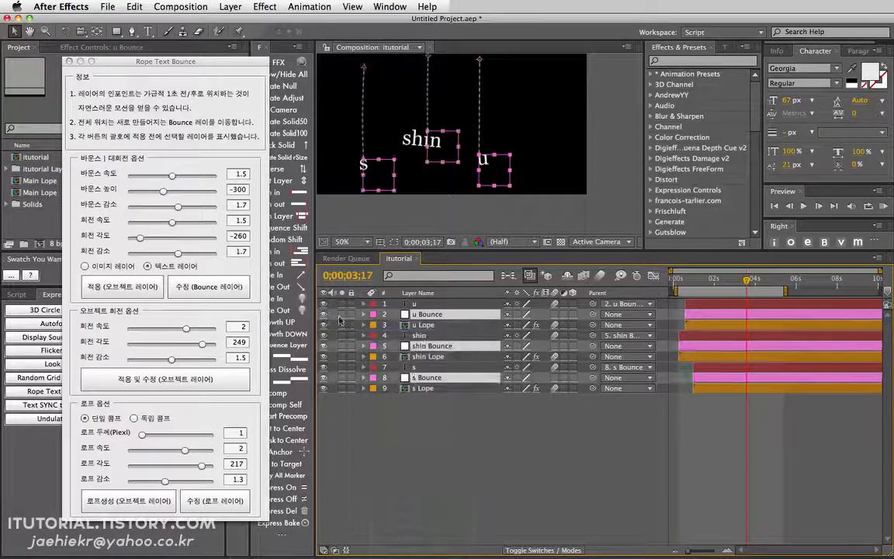
click(324, 316)
click(436, 445)
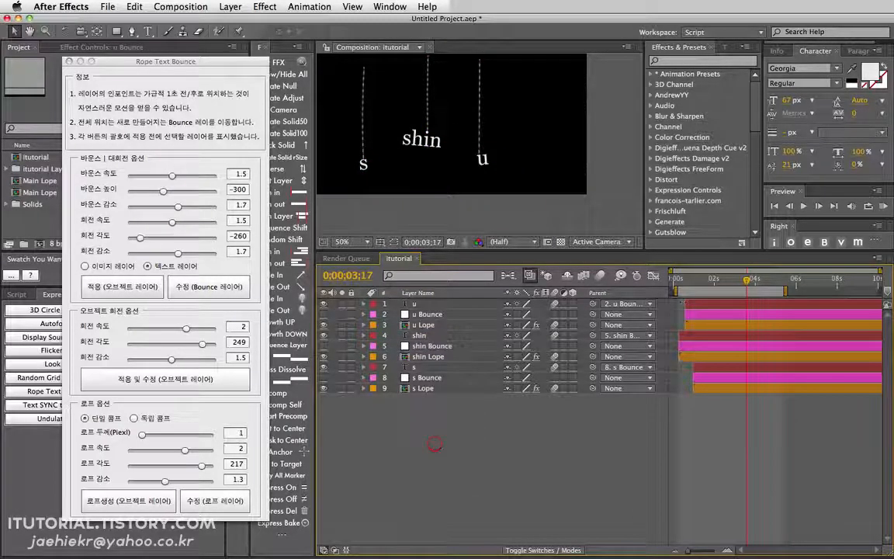
Scrub the animation to 0;00;02;21 and play a RAM preview of the three hanging texts.
drag(686, 282, 755, 277)
key(space)
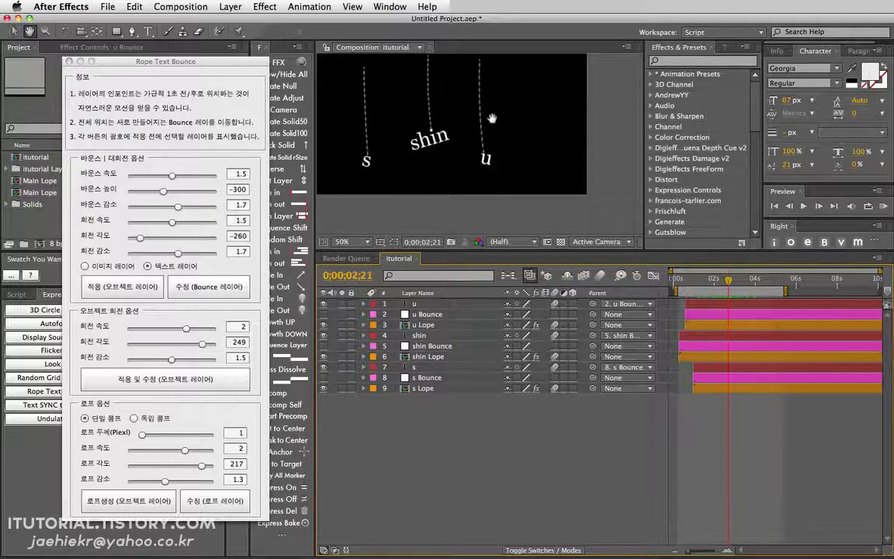
drag(488, 118, 513, 147)
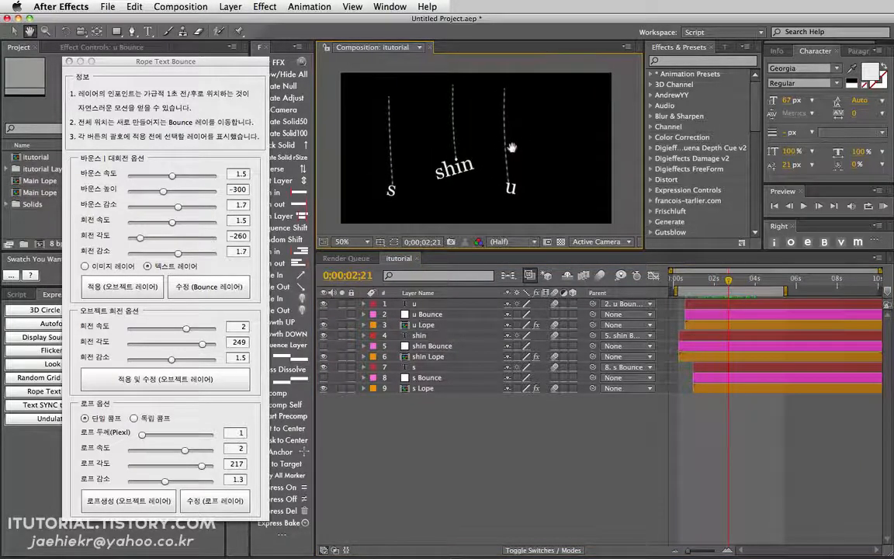
click(883, 207)
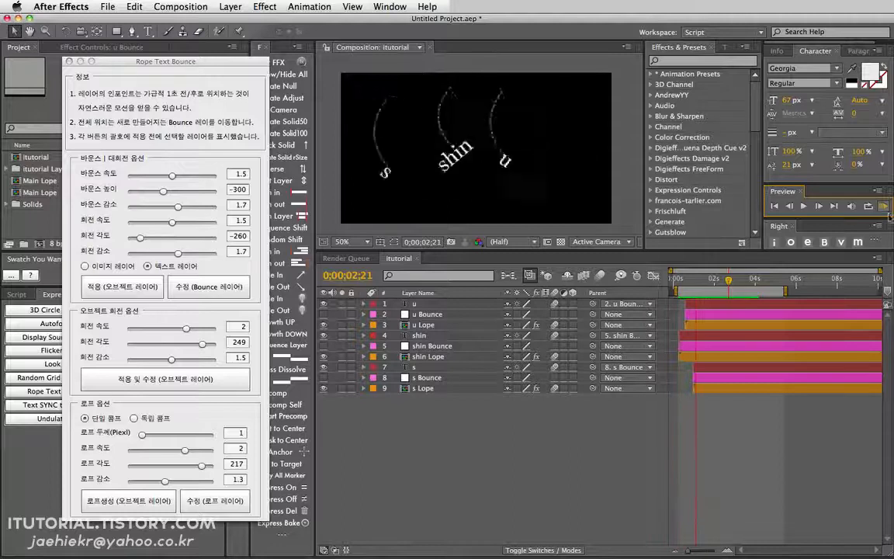
Enable motion blur for the composition and play the RAM preview again.
click(600, 277)
click(885, 208)
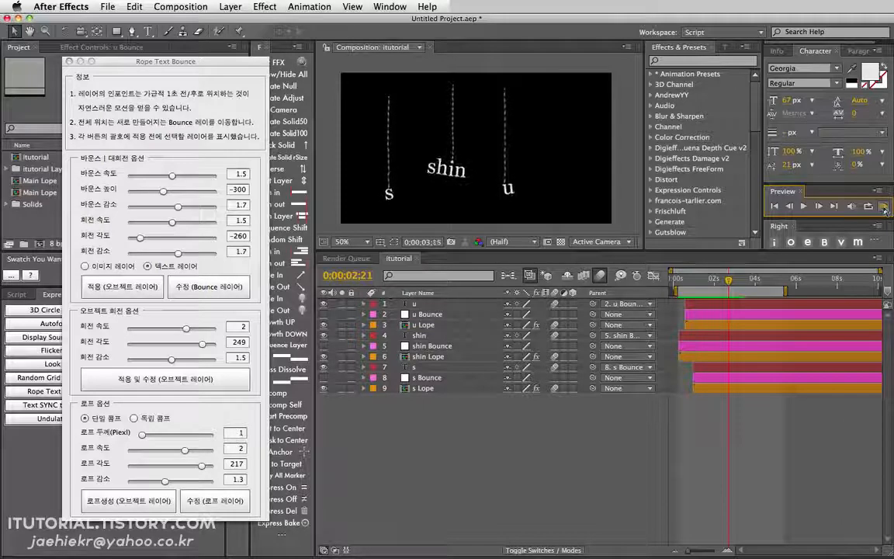
click(885, 208)
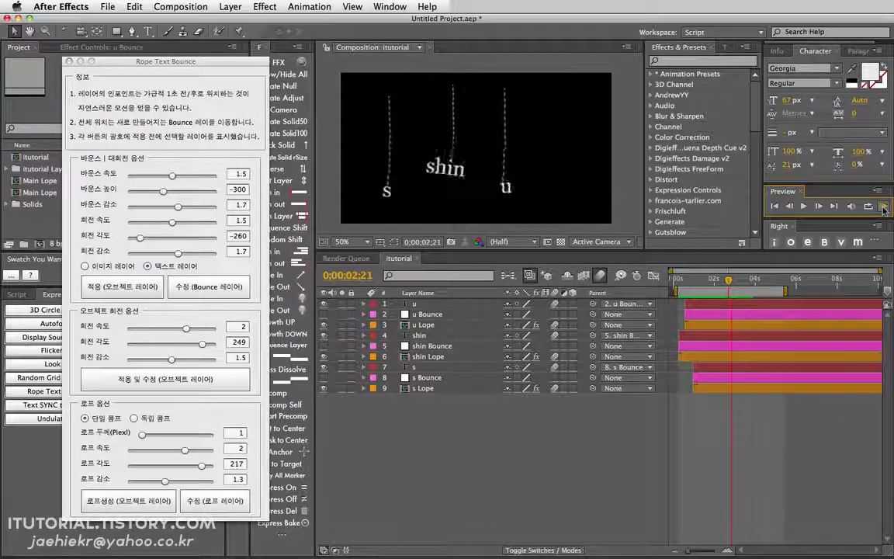
drag(186, 64, 215, 59)
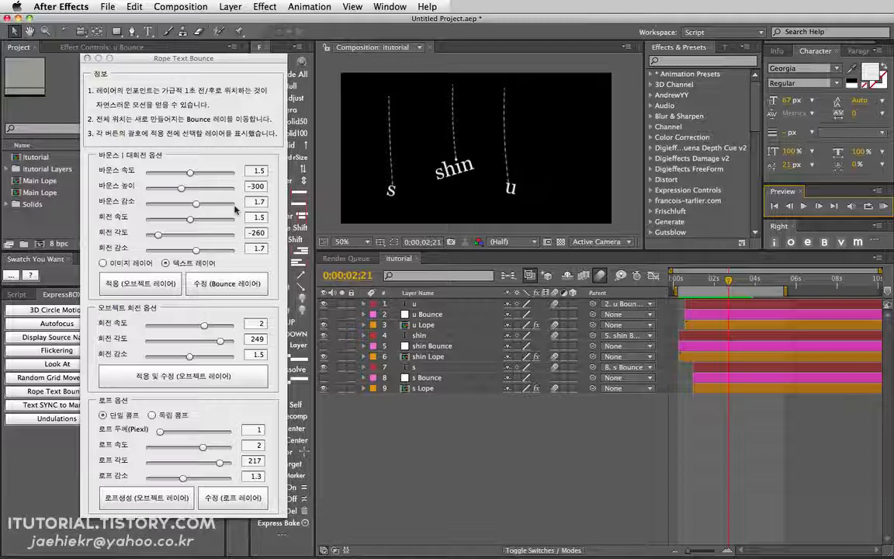
drag(212, 60, 196, 58)
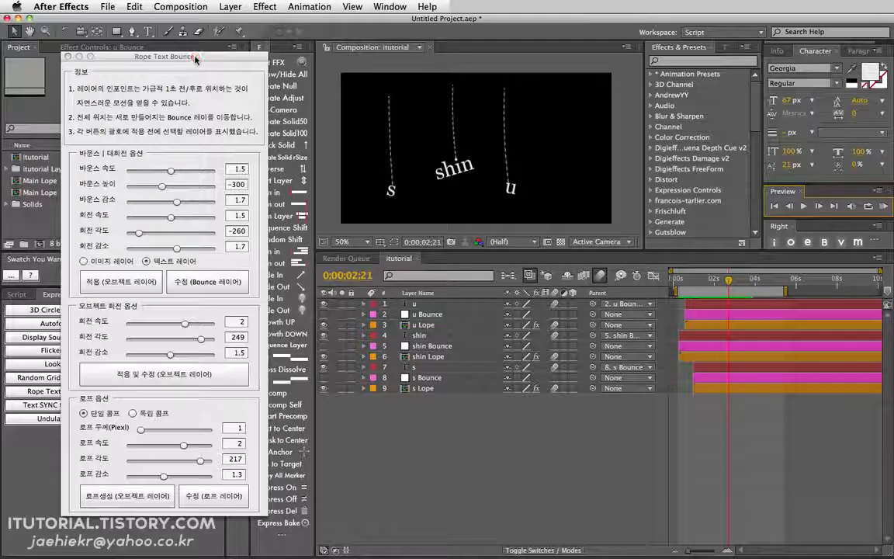